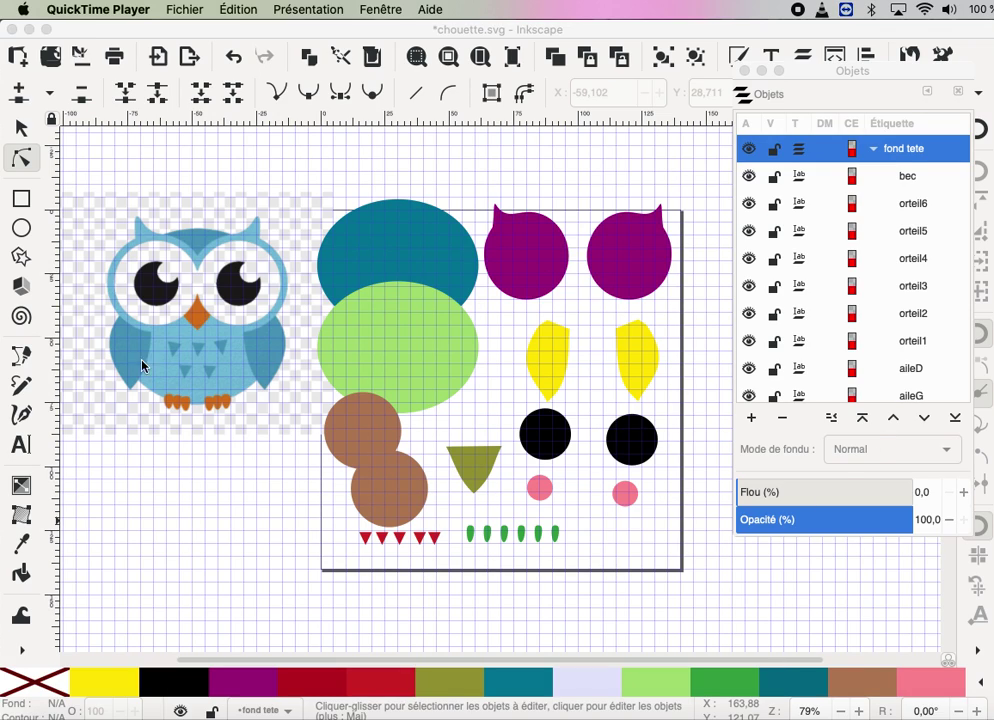
- Inspect fond tete, fond corps, faceD and déco3 by selecting them in the Objects list
{"action": "left_click", "coordinate": [375, 228]}
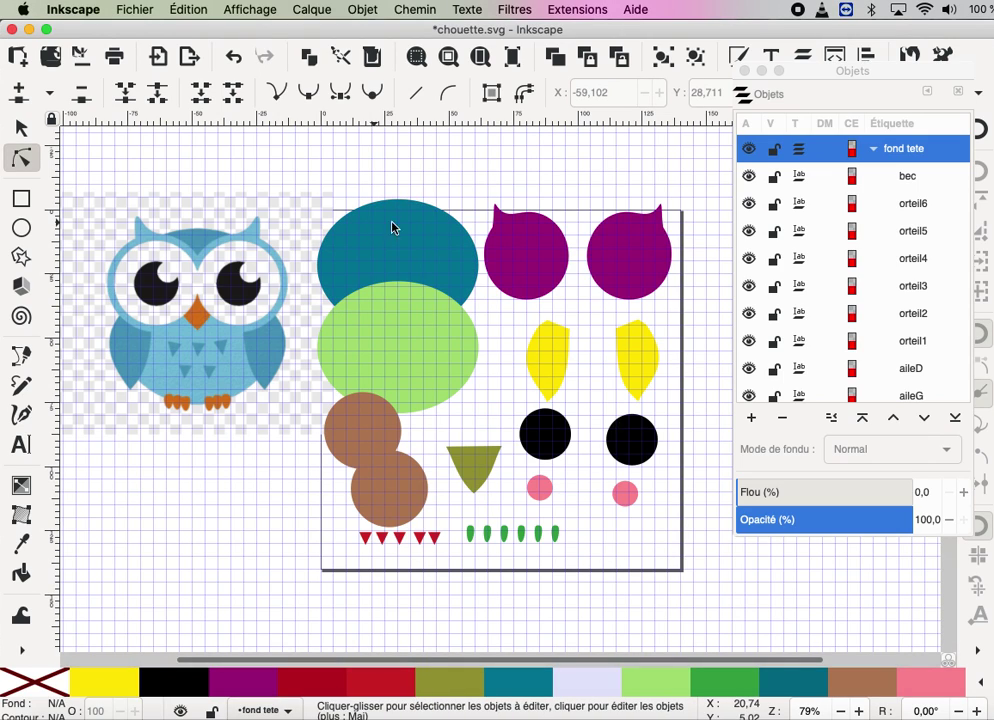
{"action": "left_click", "coordinate": [967, 200]}
{"action": "scroll", "coordinate": [954, 354], "scroll_direction": "down", "scroll_amount": 10}
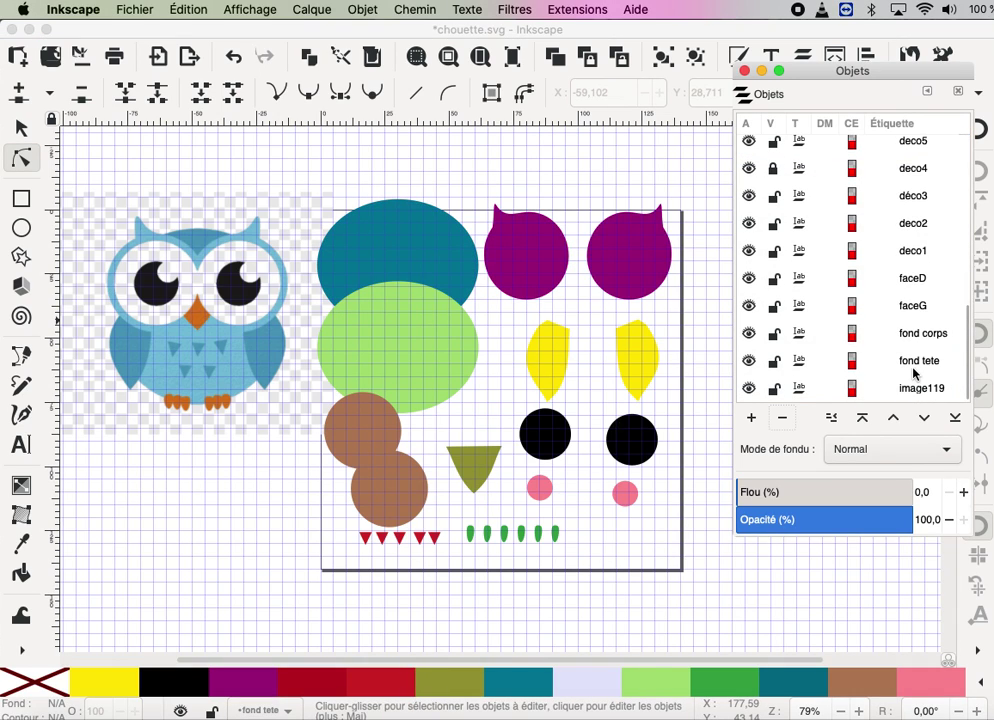
{"action": "left_click", "coordinate": [913, 362]}
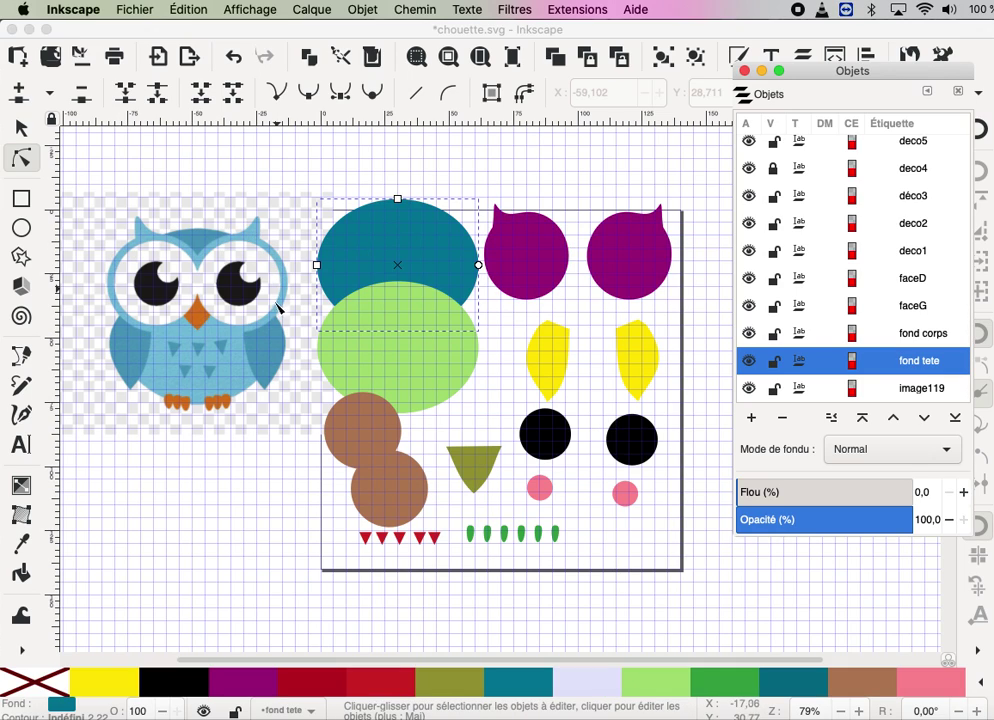
{"action": "left_click", "coordinate": [436, 367]}
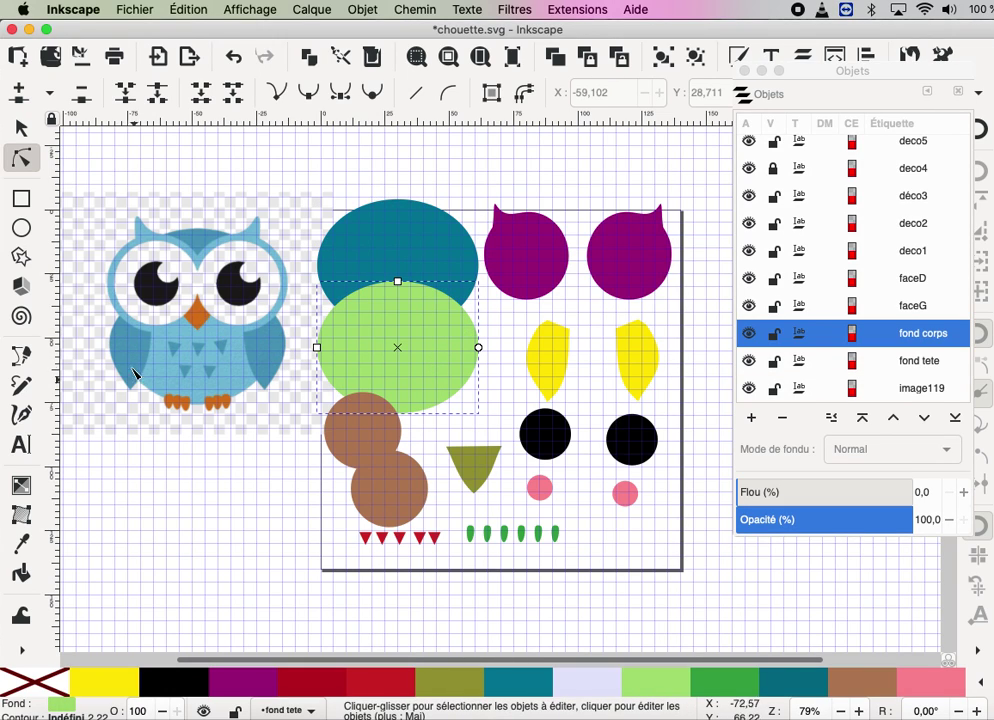
{"action": "left_click", "coordinate": [917, 311]}
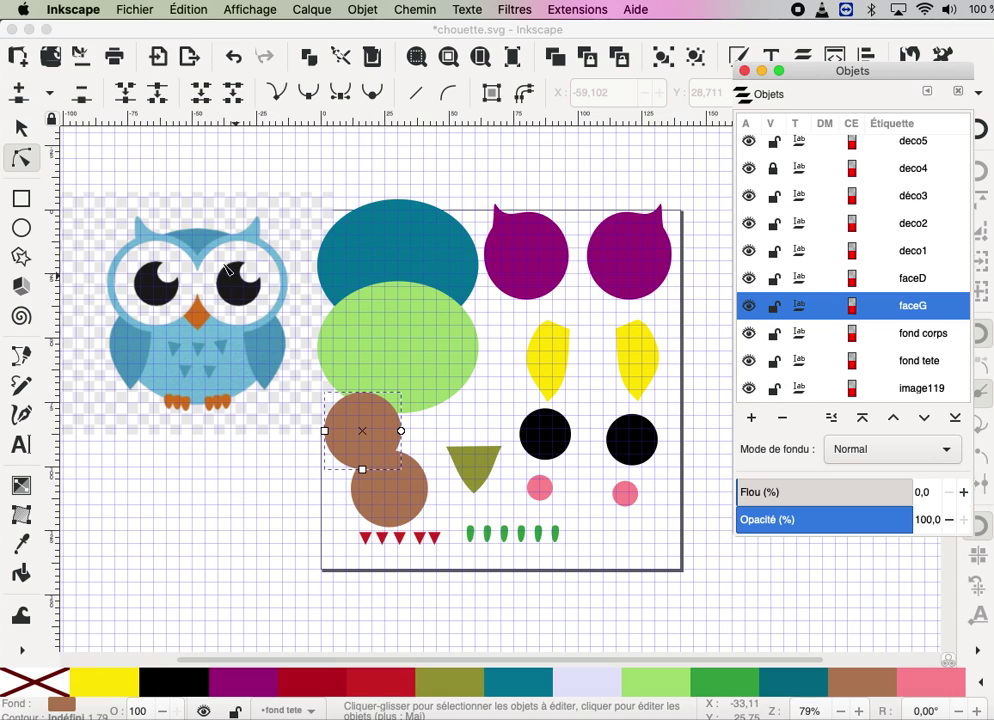
{"action": "left_click", "coordinate": [907, 280]}
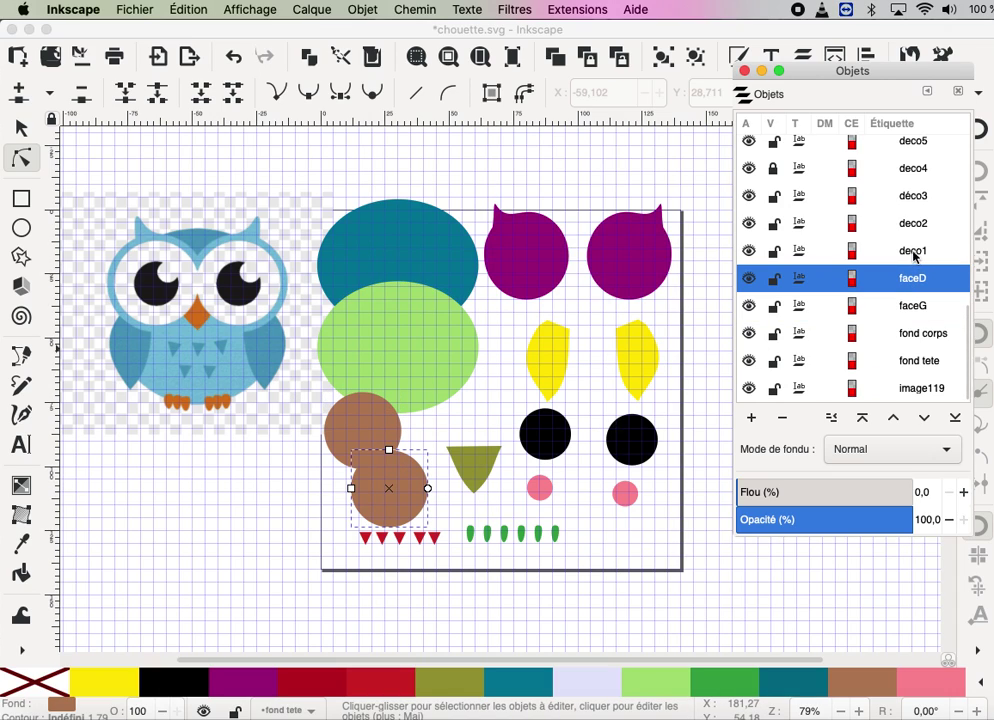
{"action": "left_click", "coordinate": [399, 538]}
{"action": "left_click", "coordinate": [418, 550]}
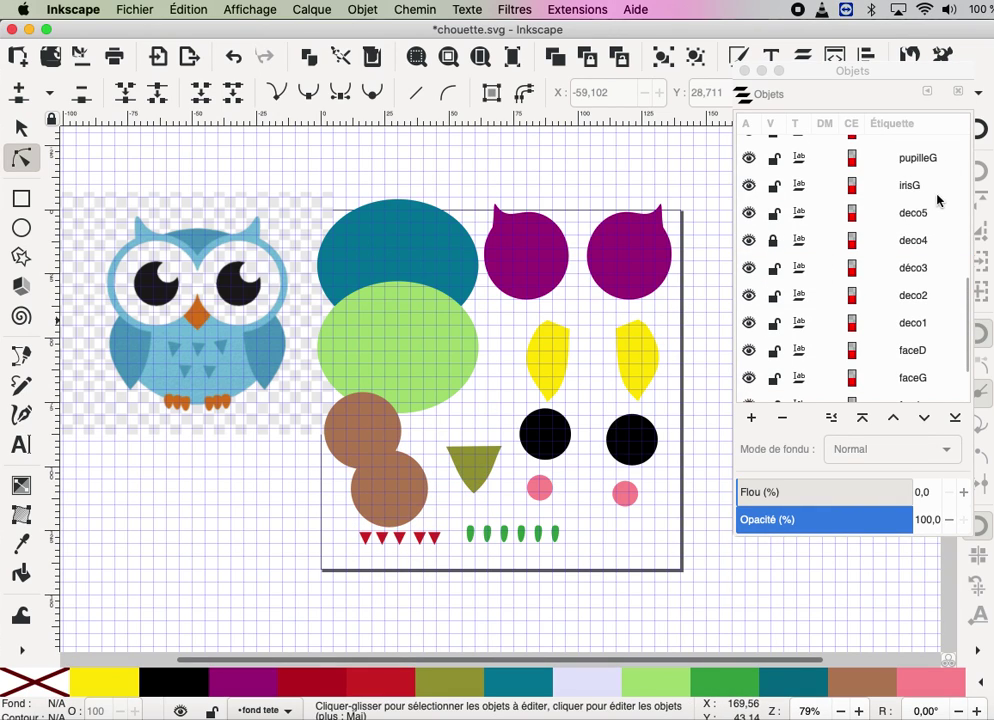
- Inspect irisG, pupilleG, oeilG, aileG, orteil1 and bec in the Objects list
{"action": "left_click", "coordinate": [805, 186]}
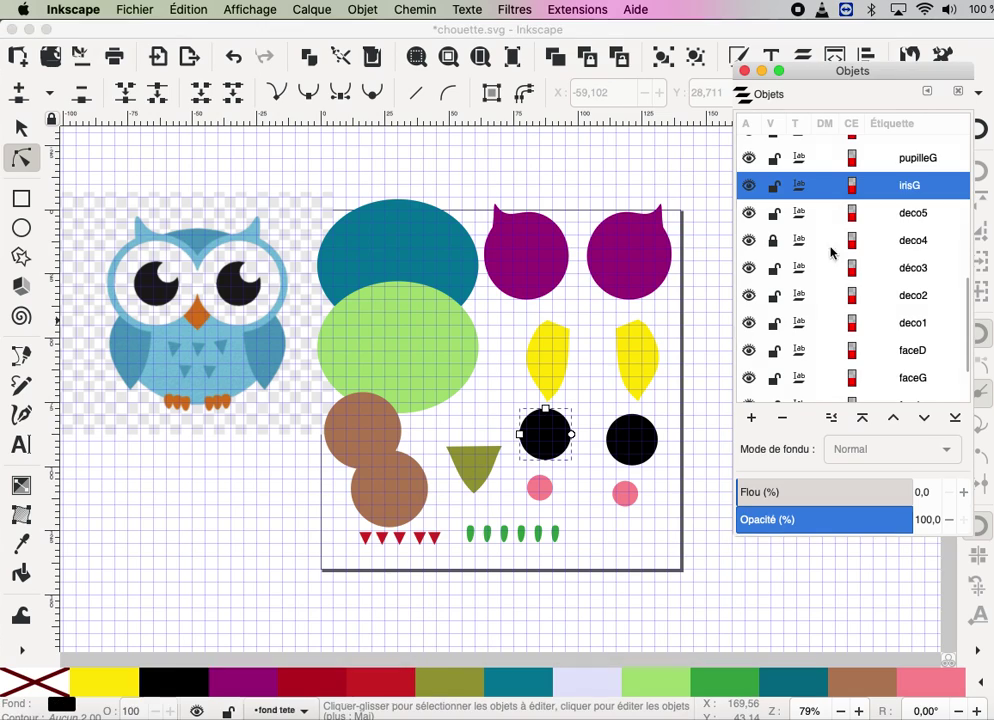
{"action": "left_click", "coordinate": [916, 160]}
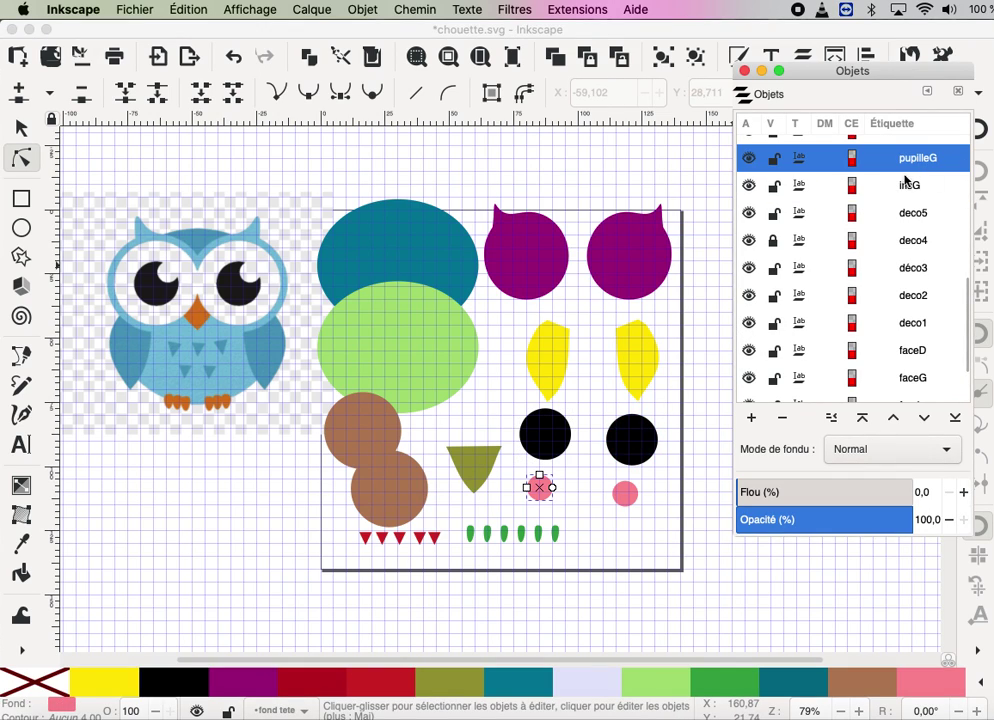
{"action": "scroll", "coordinate": [940, 186], "scroll_direction": "up", "scroll_amount": 1}
{"action": "scroll", "coordinate": [940, 187], "scroll_direction": "up", "scroll_amount": 2}
{"action": "left_click", "coordinate": [908, 170]}
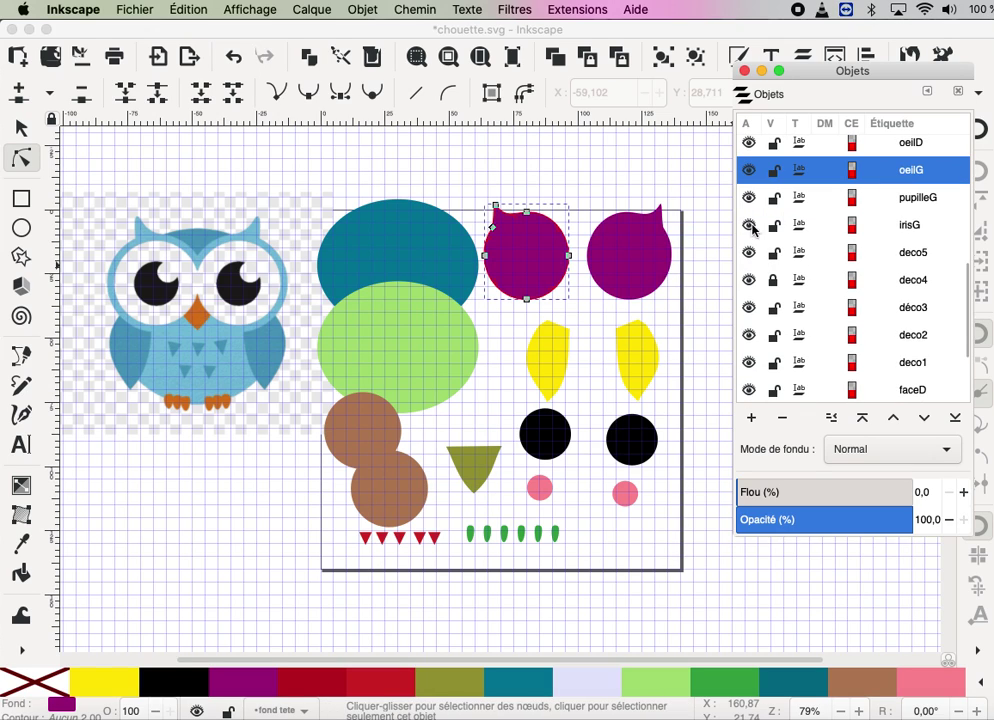
{"action": "scroll", "coordinate": [845, 192], "scroll_direction": "up", "scroll_amount": 2}
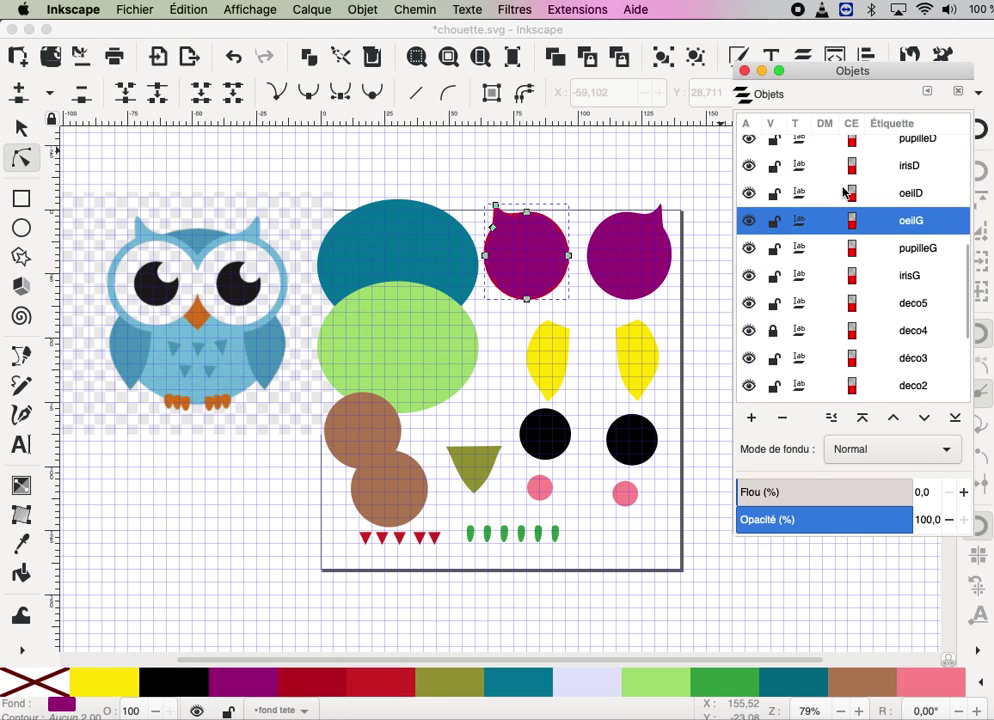
{"action": "scroll", "coordinate": [846, 190], "scroll_direction": "up", "scroll_amount": 2}
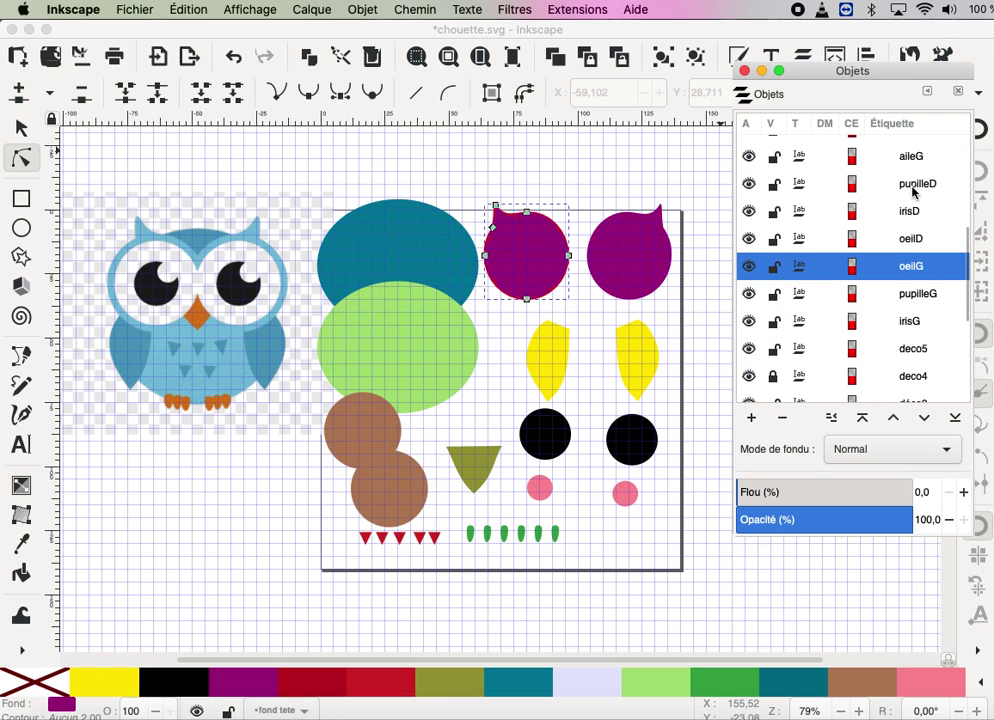
{"action": "scroll", "coordinate": [914, 192], "scroll_direction": "up", "scroll_amount": 1}
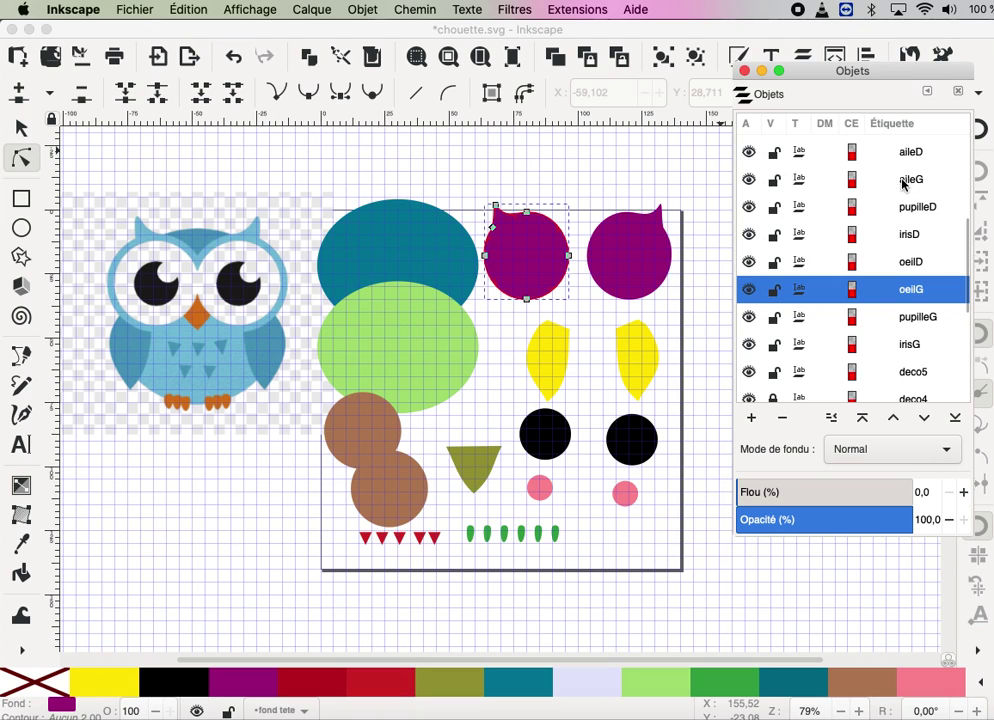
{"action": "left_click", "coordinate": [911, 179]}
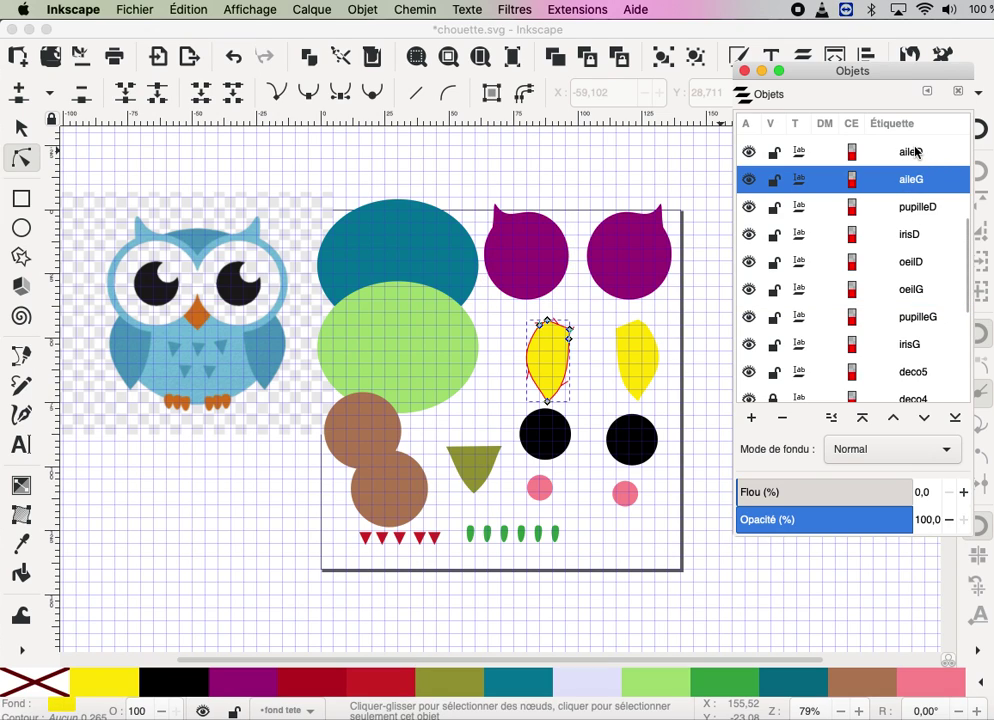
{"action": "scroll", "coordinate": [914, 160], "scroll_direction": "up", "scroll_amount": 1}
{"action": "scroll", "coordinate": [914, 160], "scroll_direction": "up", "scroll_amount": 2}
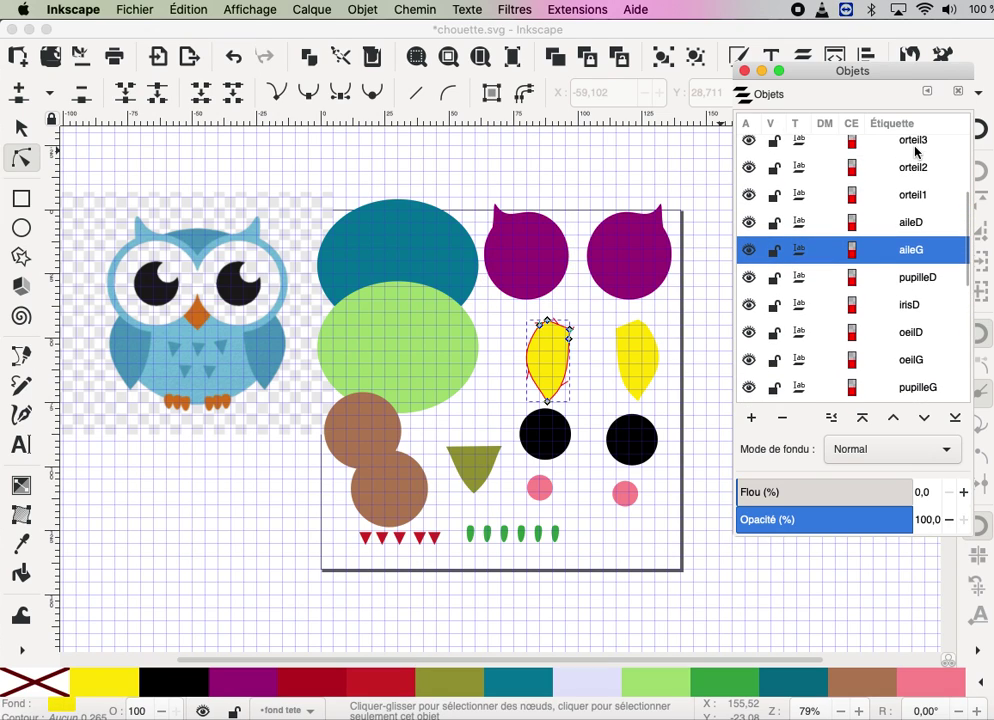
{"action": "left_click", "coordinate": [911, 199]}
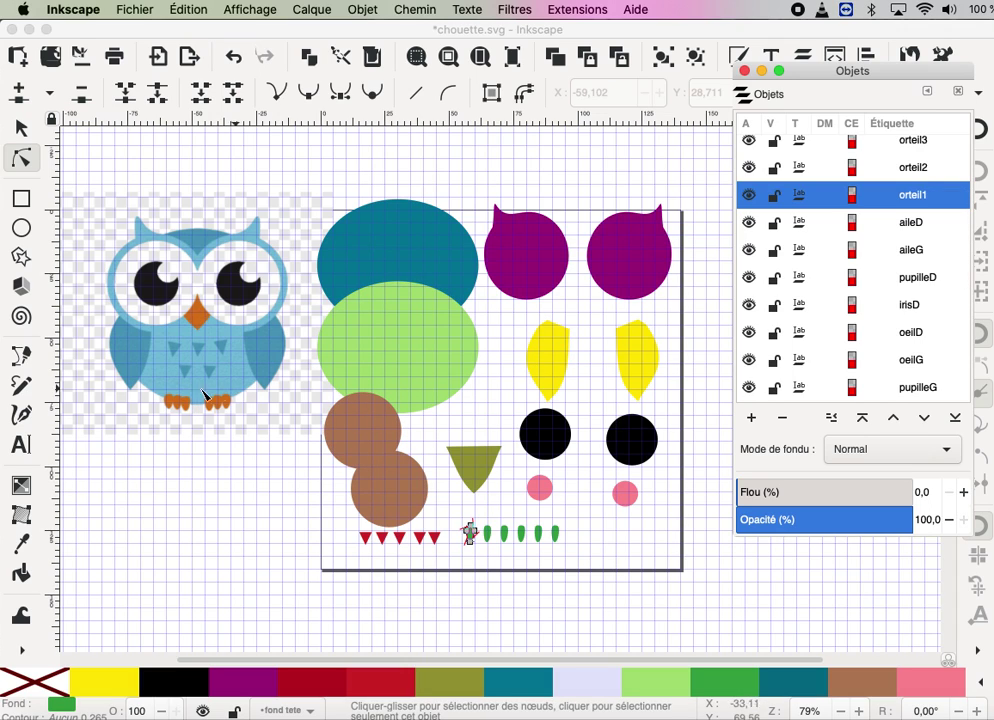
{"action": "scroll", "coordinate": [857, 265], "scroll_direction": "up", "scroll_amount": 3}
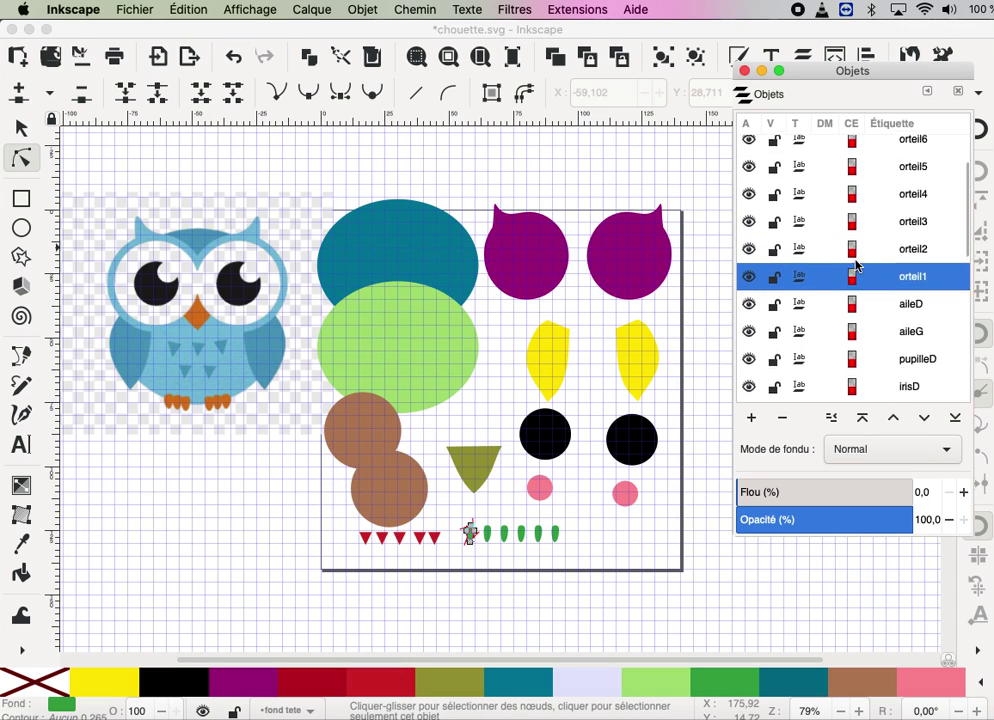
{"action": "scroll", "coordinate": [852, 266], "scroll_direction": "up", "scroll_amount": 2}
{"action": "scroll", "coordinate": [852, 263], "scroll_direction": "up", "scroll_amount": 1}
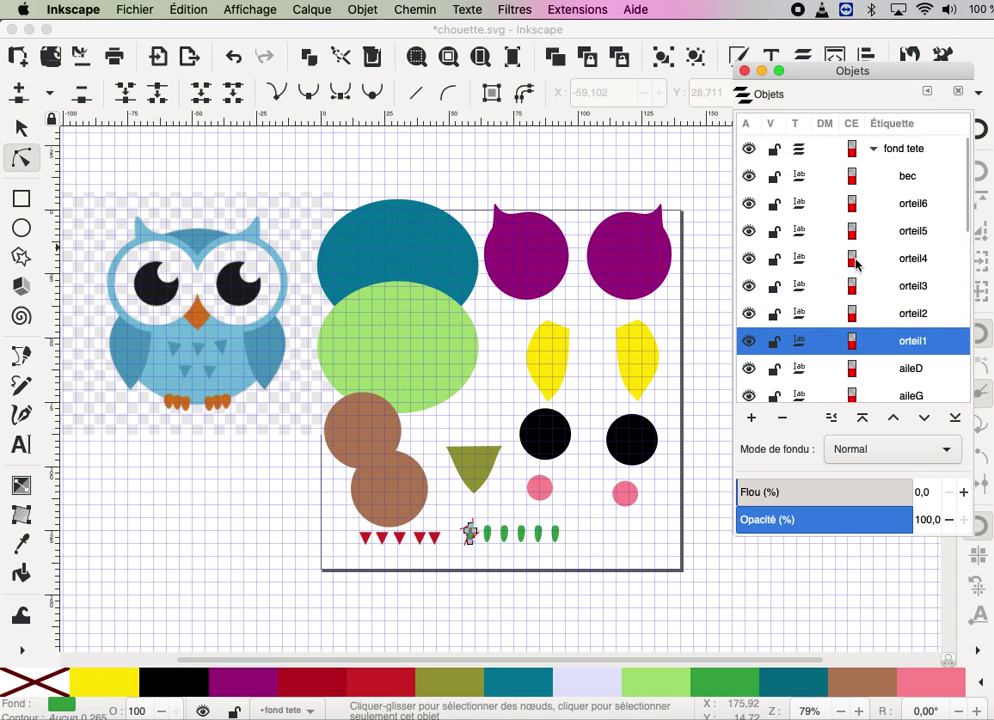
{"action": "left_click", "coordinate": [908, 180]}
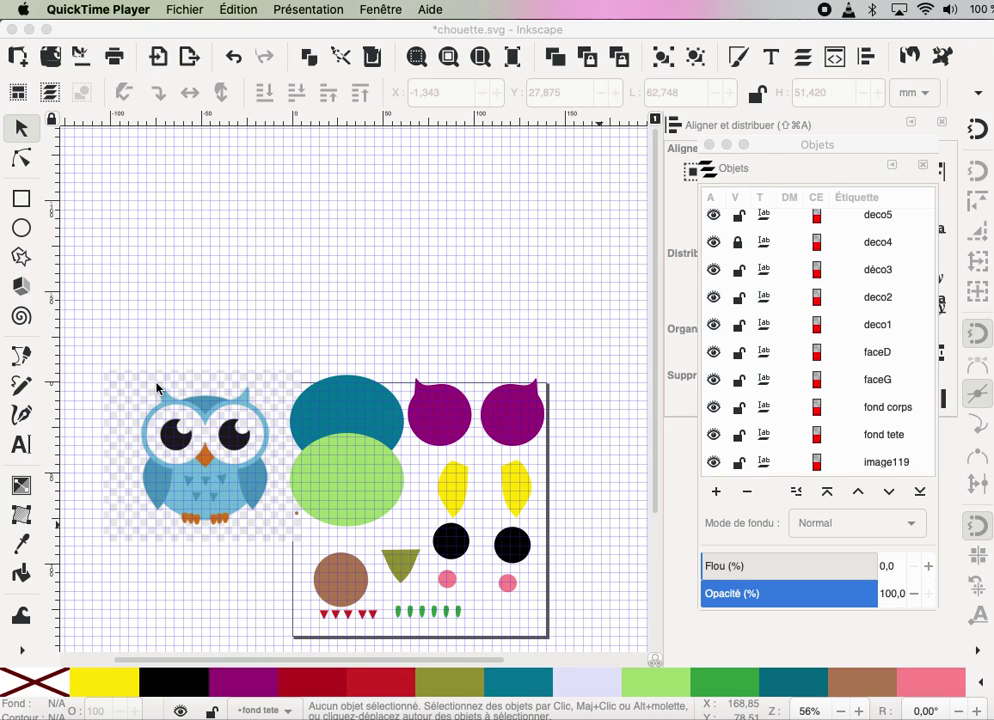
- Move the green body ellipse down-left, below the owl image
{"action": "left_click", "coordinate": [325, 483]}
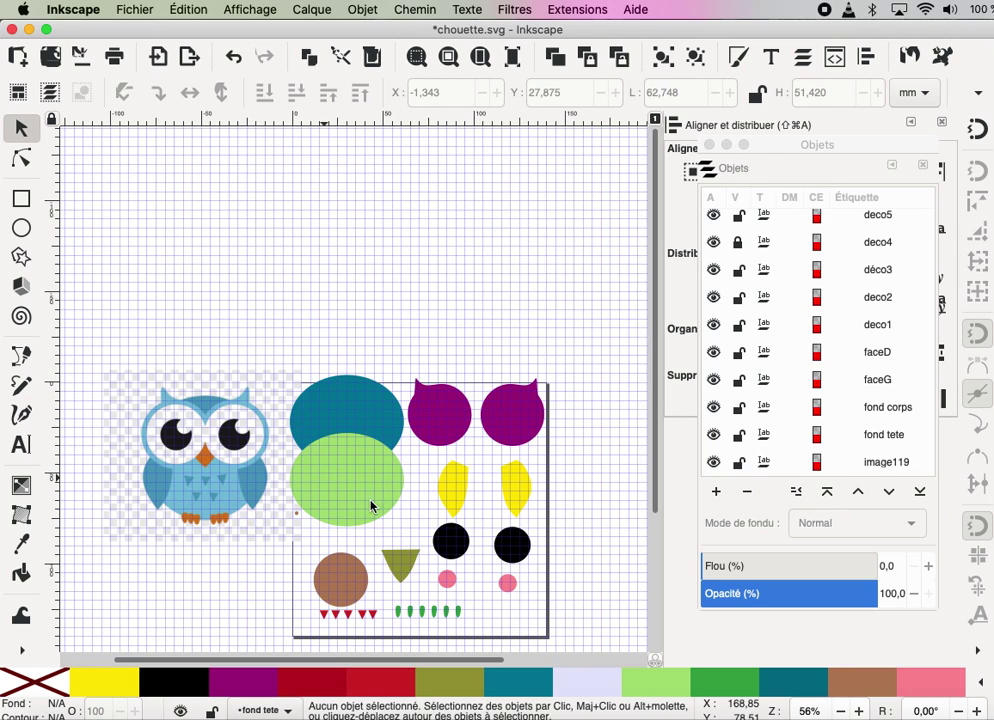
{"action": "left_click", "coordinate": [338, 482]}
{"action": "left_click_drag", "start_coordinate": [338, 482], "coordinate": [280, 546]}
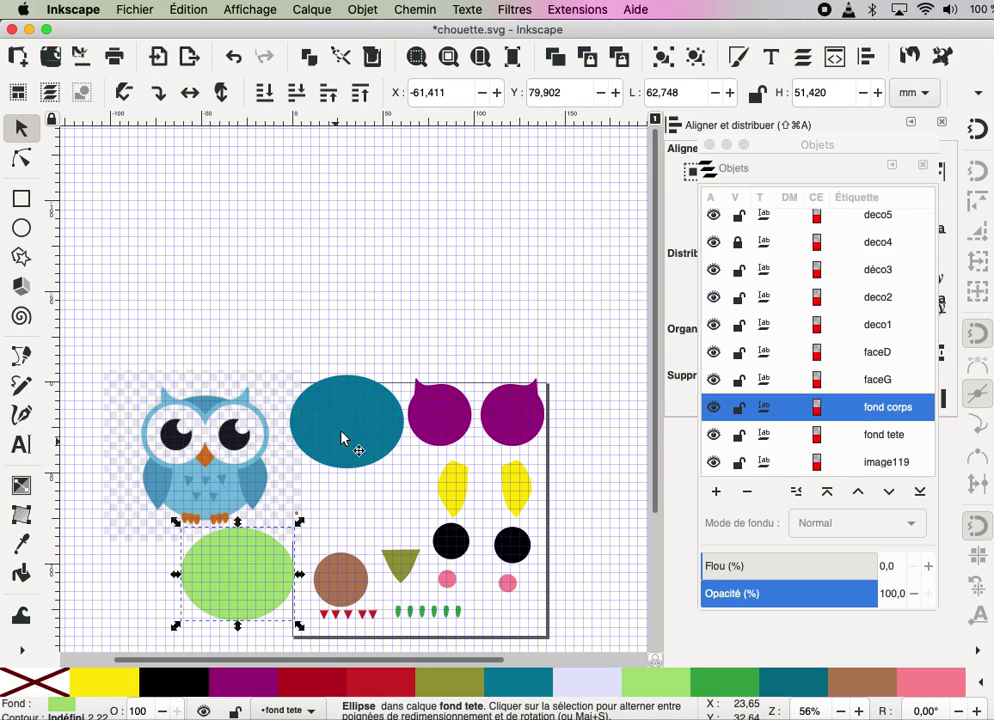
- Shorten the teal head ellipse to 42.433 mm tall by dragging its bottom handle
{"action": "left_click", "coordinate": [350, 452]}
{"action": "left_click_drag", "start_coordinate": [352, 478], "coordinate": [348, 459]}
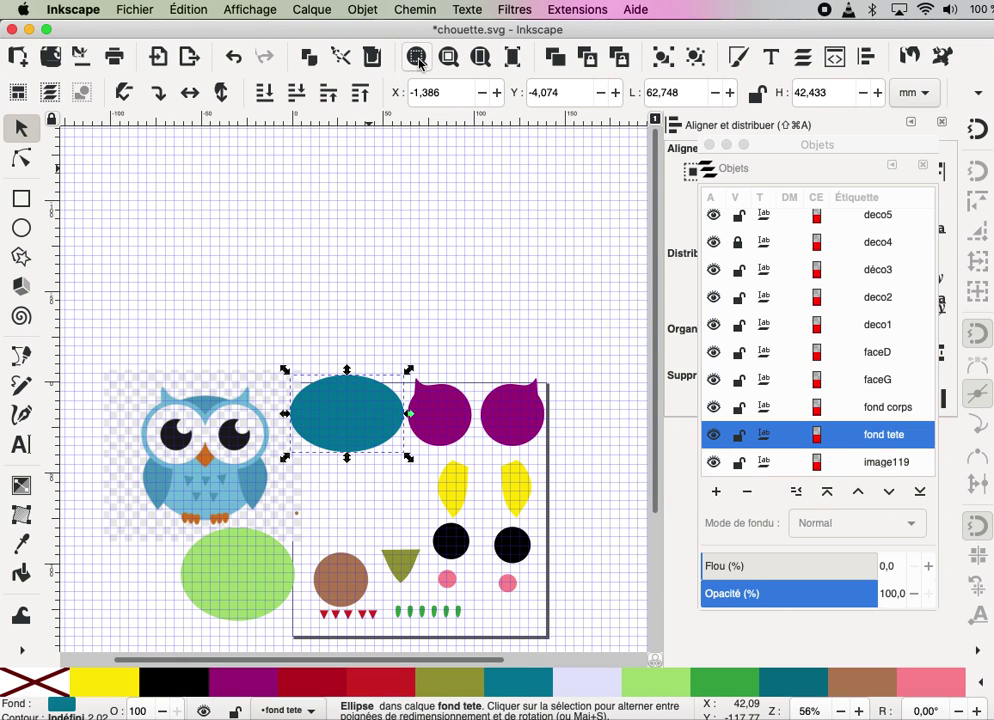
{"action": "left_click", "coordinate": [417, 56]}
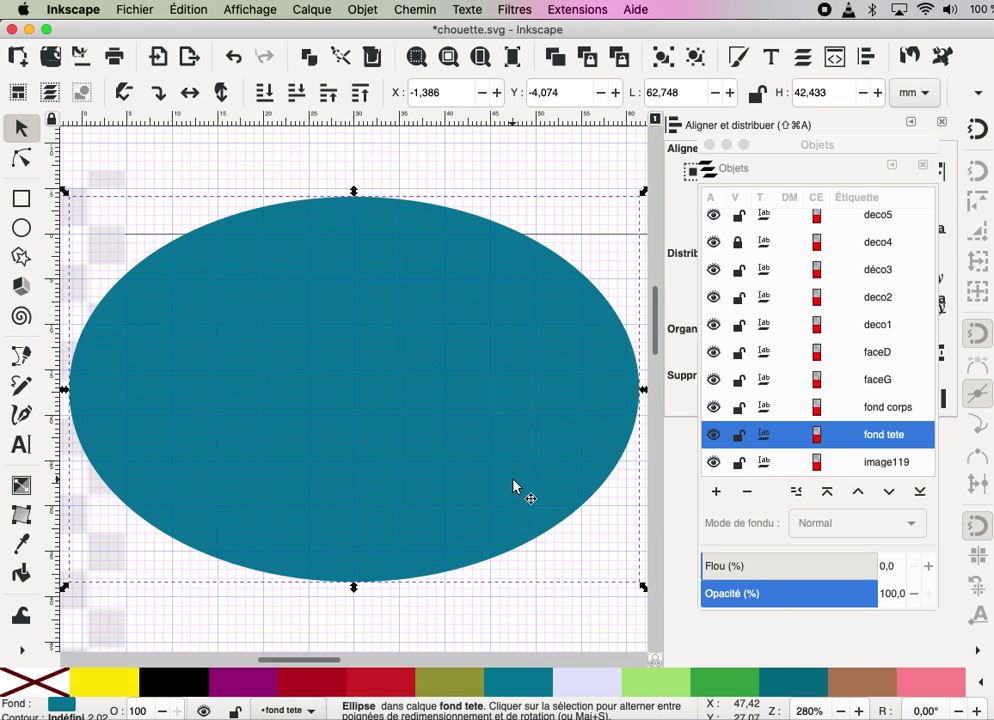
{"action": "key", "text": "minus"}
{"action": "key", "text": "minus"}
{"action": "key", "text": "minus"}
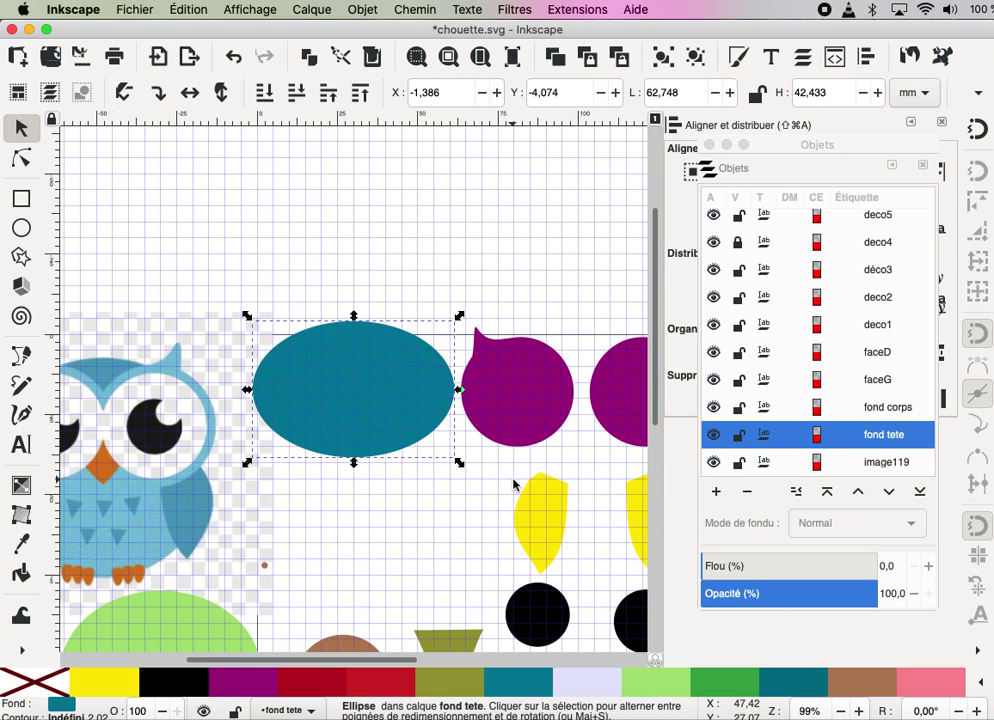
{"action": "key", "text": "minus"}
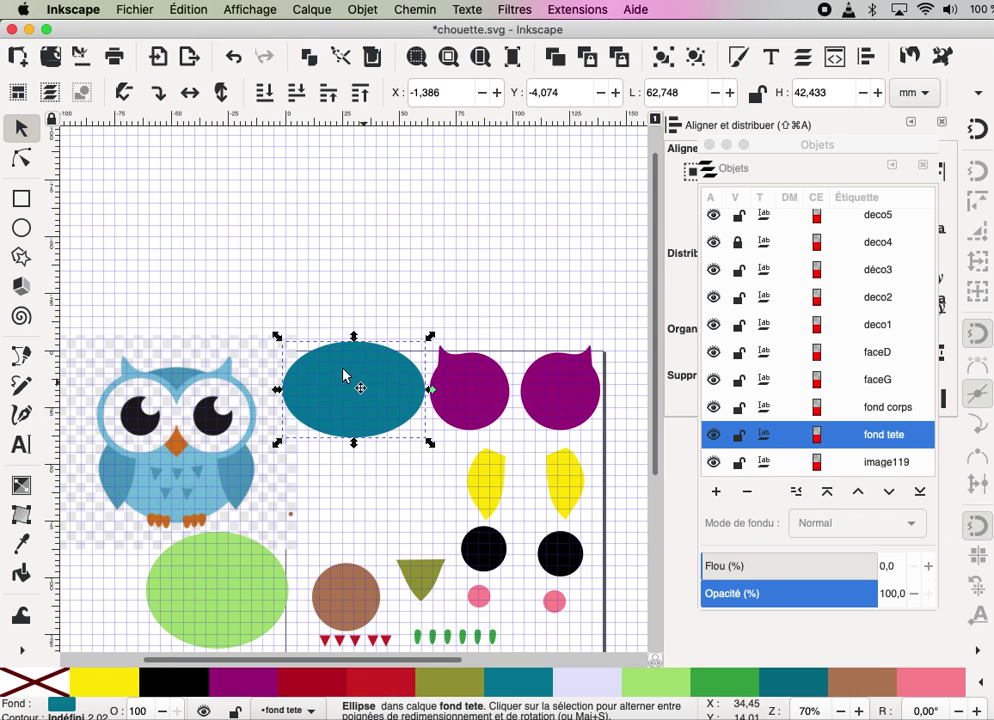
{"action": "left_click", "coordinate": [478, 400]}
- Place oeilG and oeilD side by side on the teal head and select both eyes
{"action": "left_click_drag", "start_coordinate": [470, 395], "coordinate": [322, 393]}
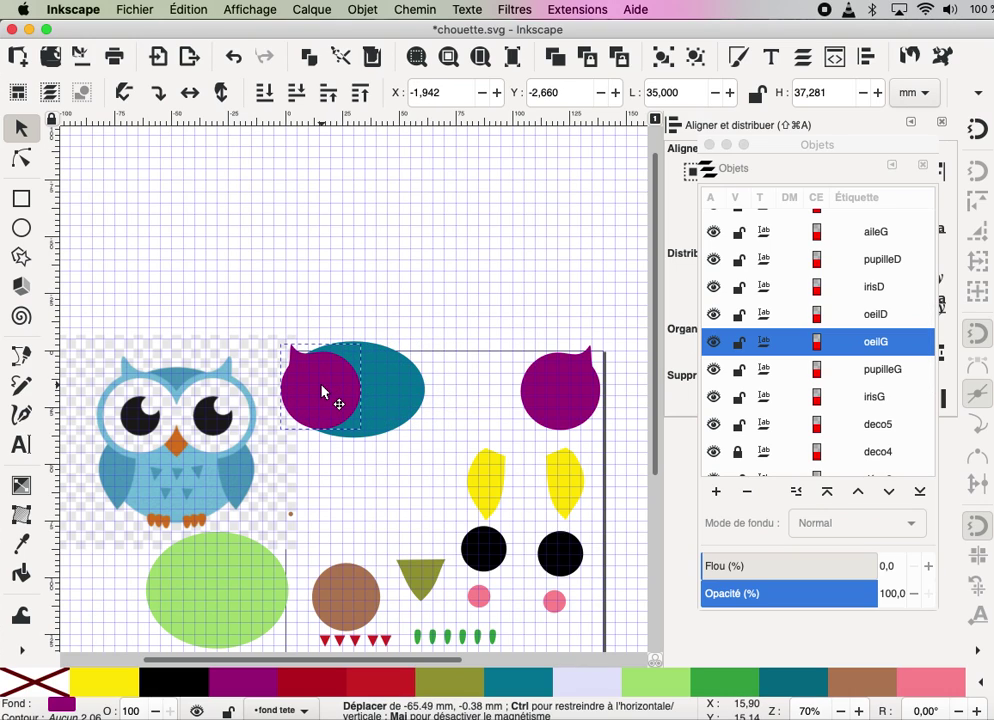
{"action": "left_click_drag", "start_coordinate": [322, 393], "coordinate": [322, 393]}
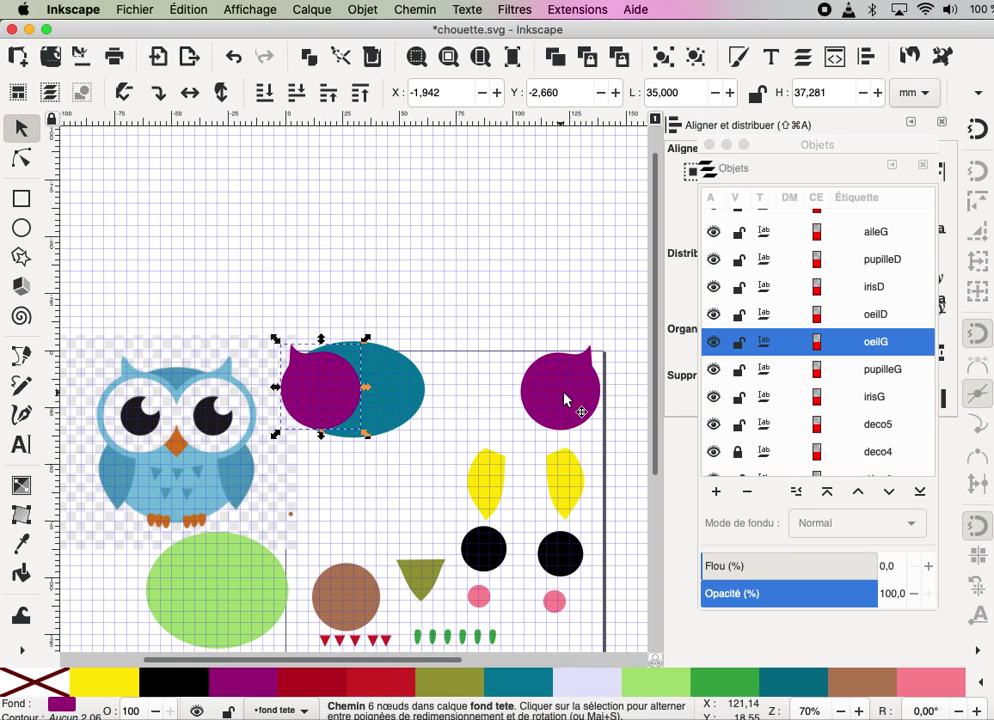
{"action": "mouse_move", "coordinate": [570, 404]}
{"action": "left_mouse_down"}
{"action": "mouse_move", "coordinate": [385, 398]}
{"action": "mouse_move", "coordinate": [409, 401]}
{"action": "left_mouse_up"}
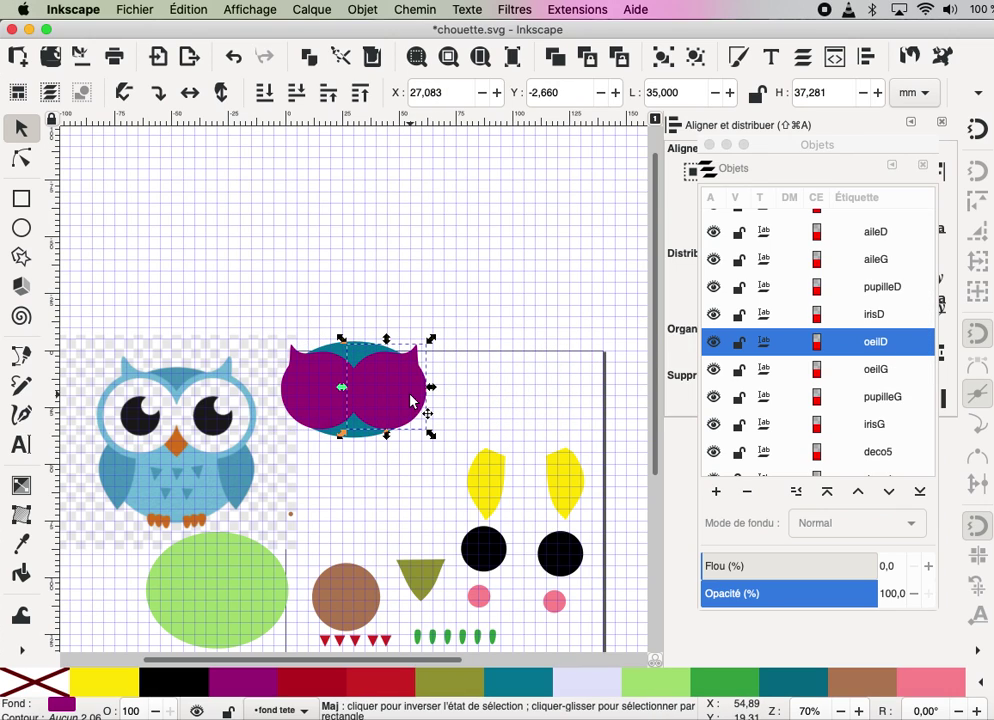
{"action": "key", "text": "plus"}
{"action": "key", "text": "plus"}
{"action": "key", "text": "plus"}
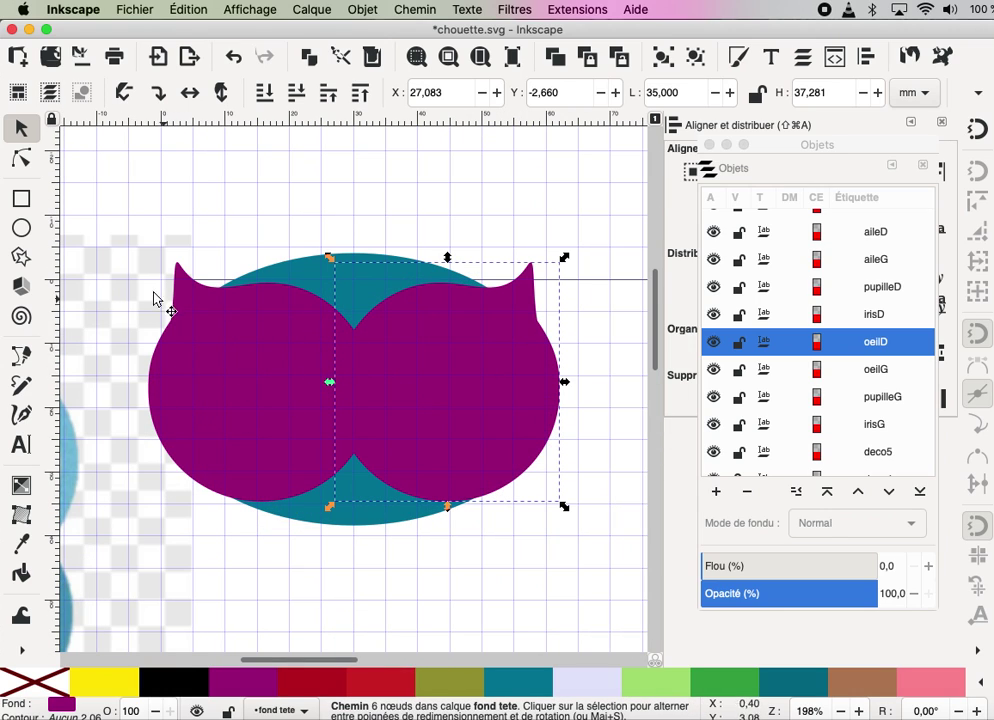
{"action": "key", "text": "shift"}
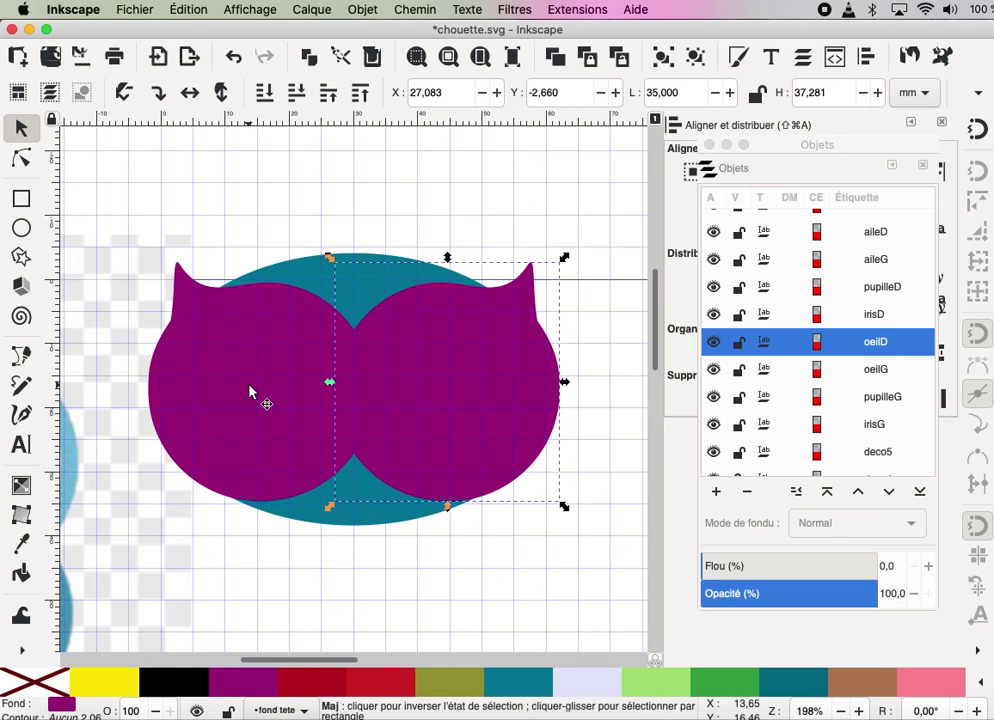
{"action": "left_click", "coordinate": [250, 392], "text": "shift"}
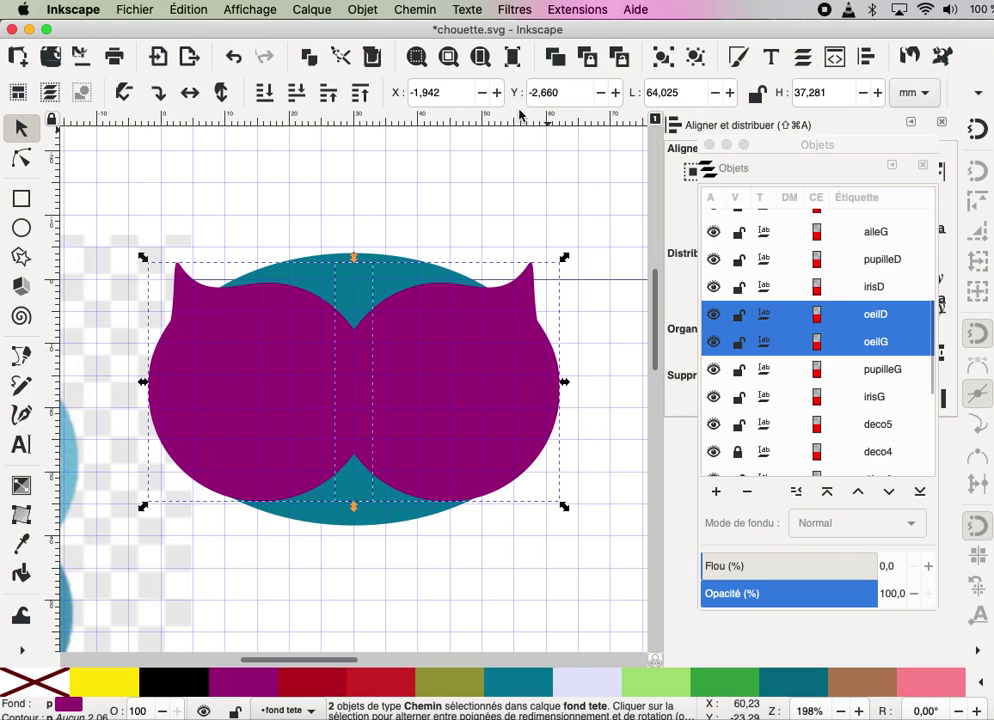
- Merge oeilD and oeilG into a single eared path with Chemin > Union
{"action": "left_click", "coordinate": [415, 10]}
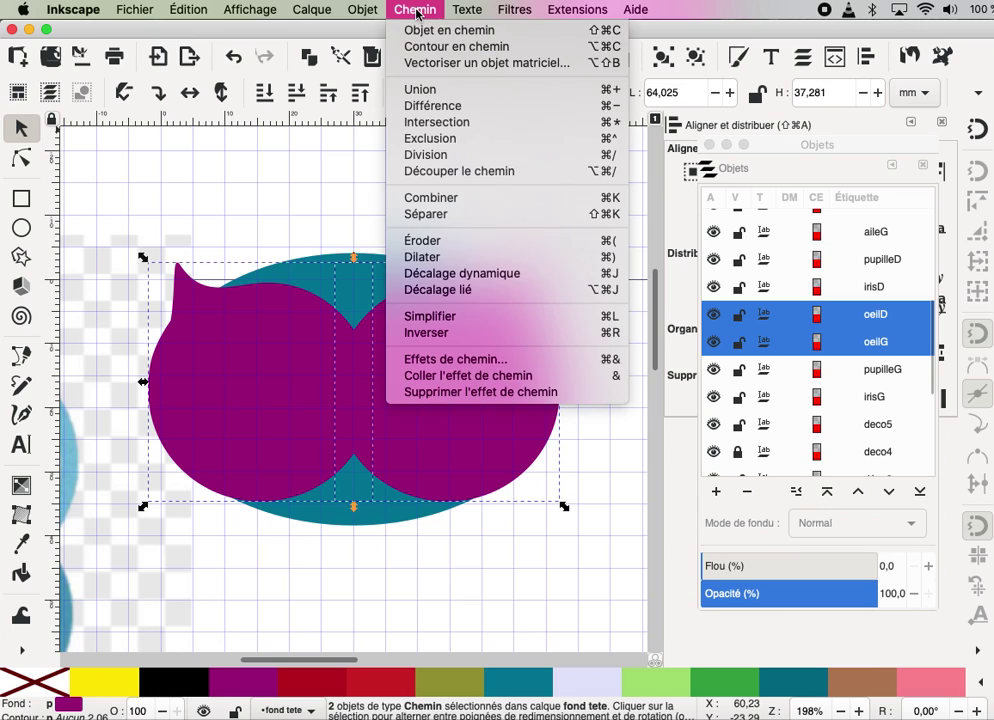
{"action": "left_click", "coordinate": [424, 93]}
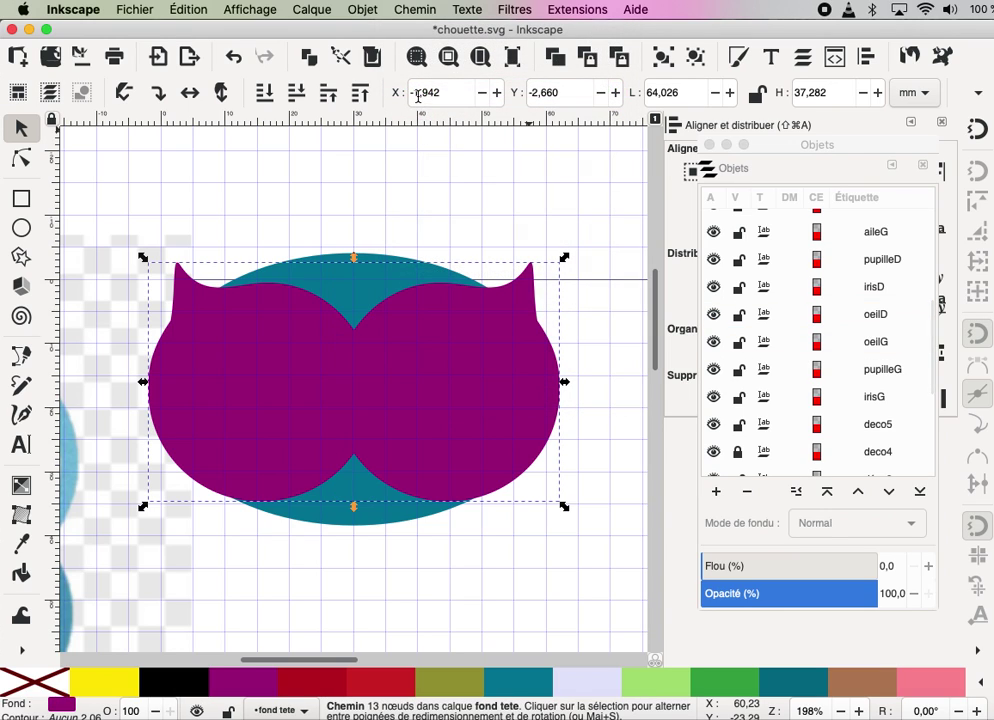
{"action": "left_click", "coordinate": [20, 162]}
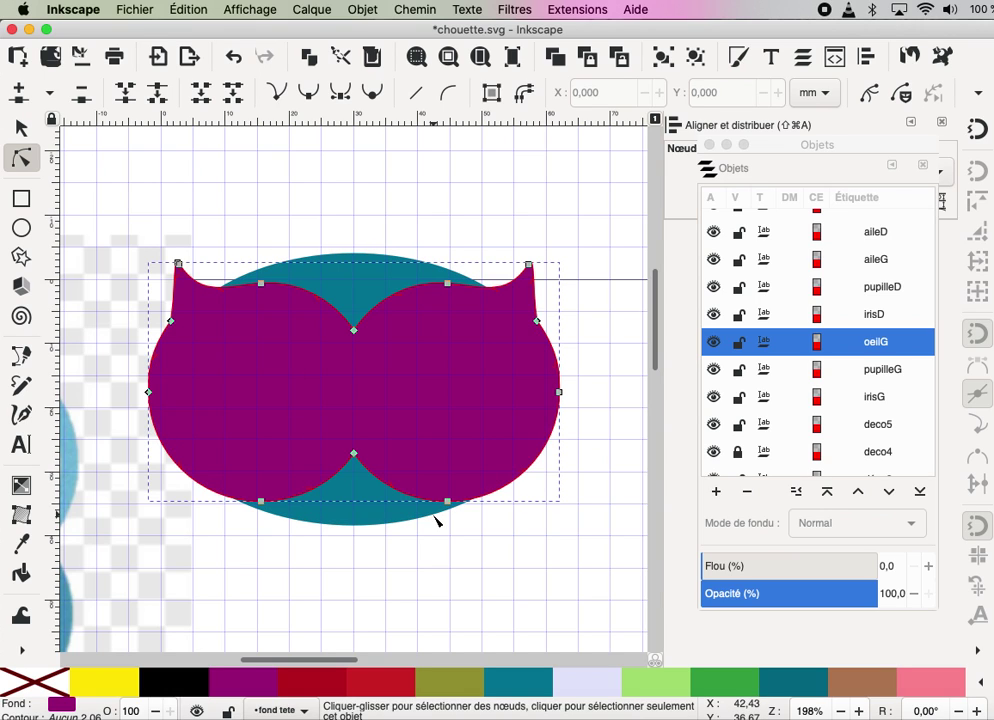
{"action": "key", "text": "minus"}
{"action": "key", "text": "minus"}
{"action": "key", "text": "minus"}
{"action": "key", "text": "minus"}
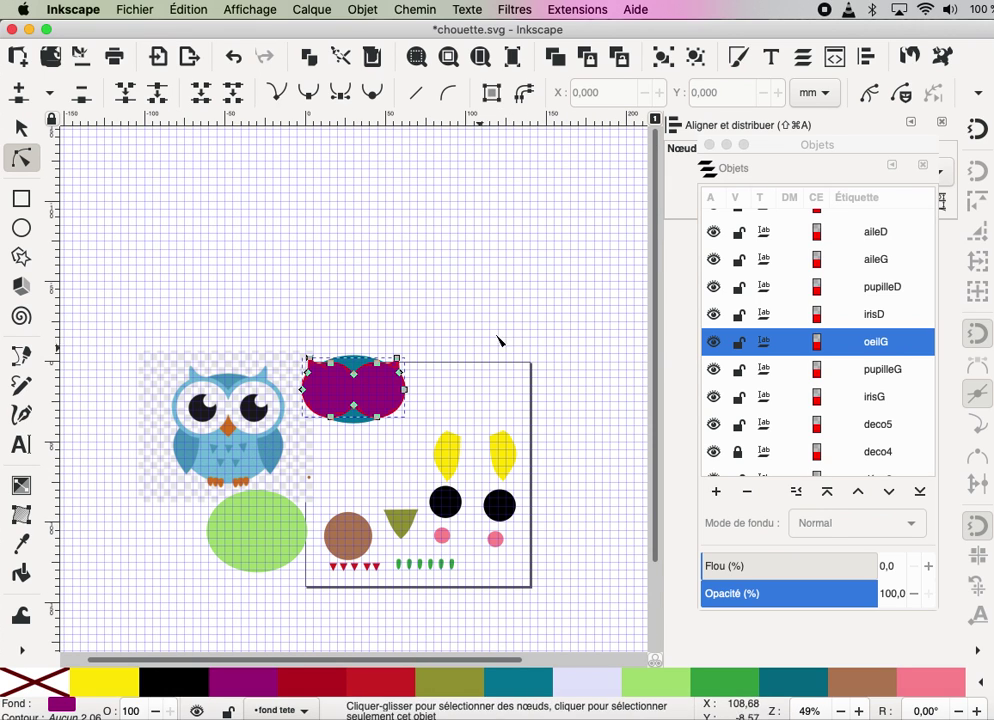
{"action": "left_click", "coordinate": [355, 415]}
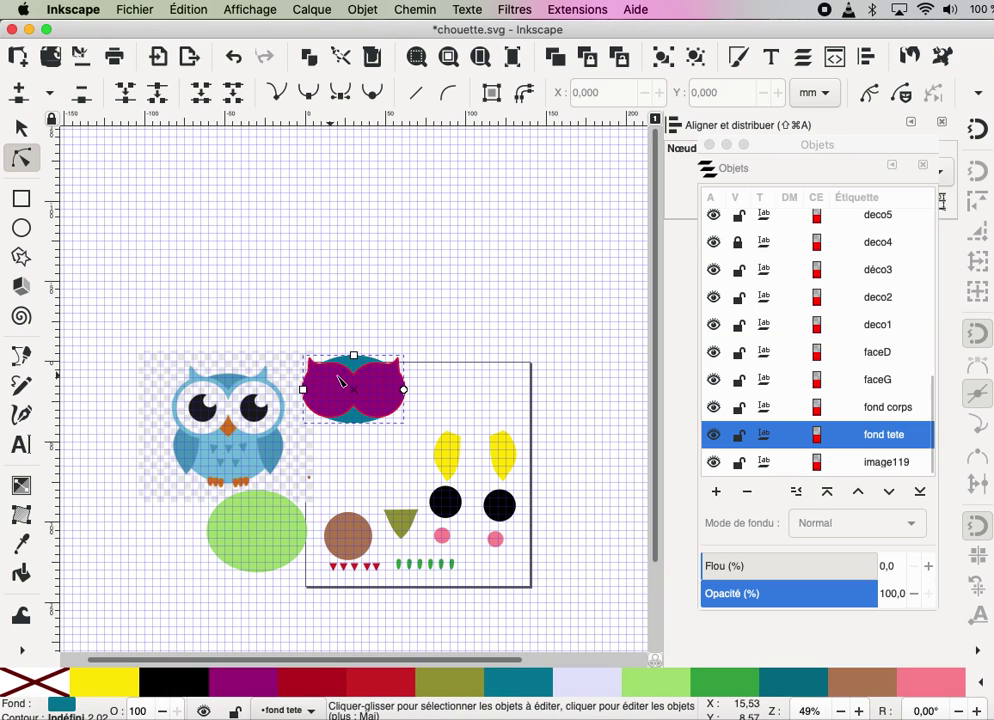
{"action": "left_click", "coordinate": [352, 367]}
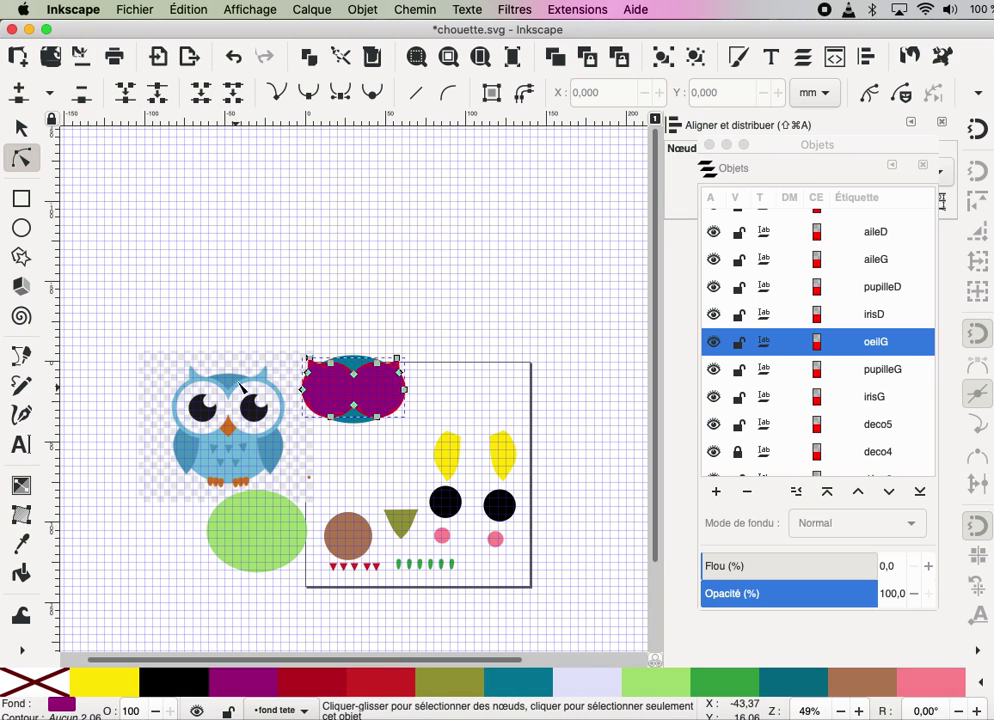
{"action": "left_click", "coordinate": [360, 288]}
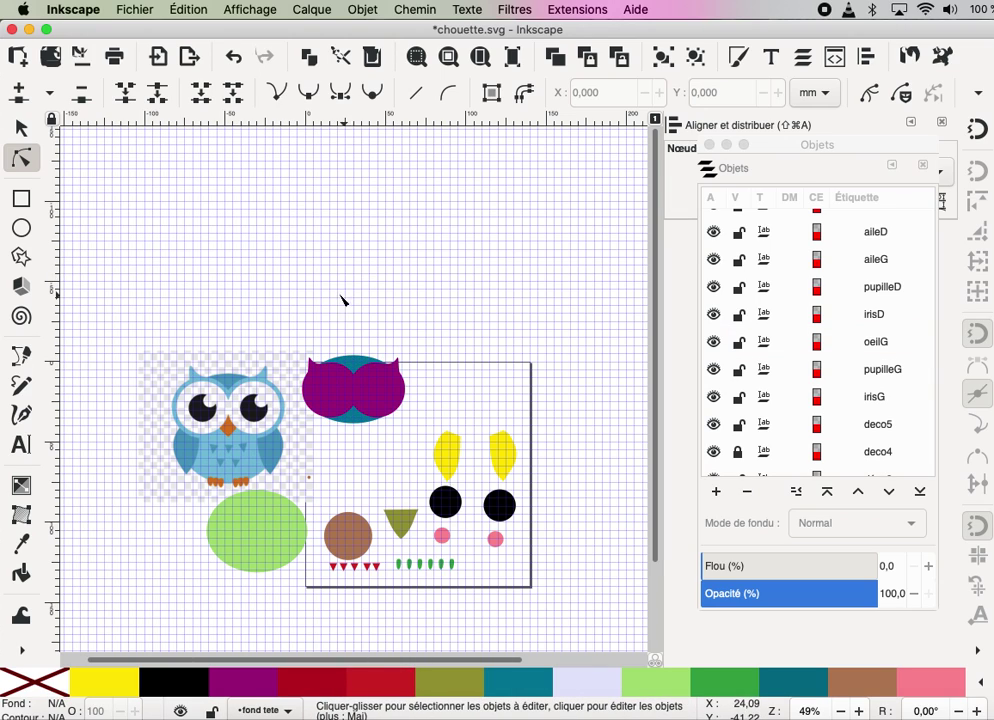
- Move a copy of the merged eye shape up-right, then select the original with fond tete
{"action": "left_click", "coordinate": [21, 130]}
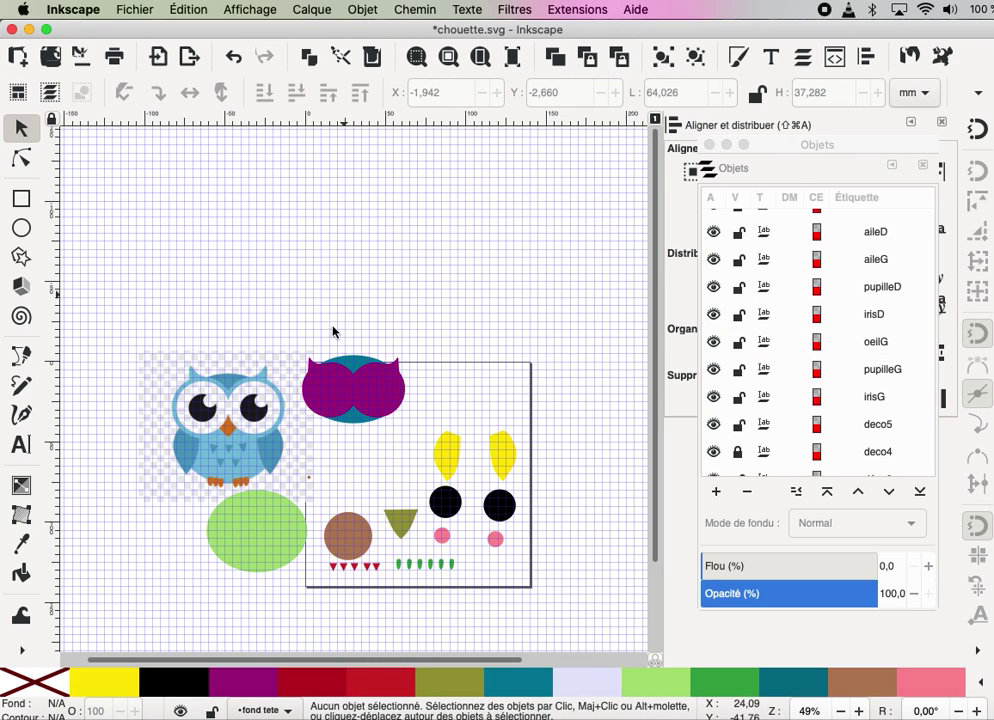
{"action": "left_click", "coordinate": [377, 378]}
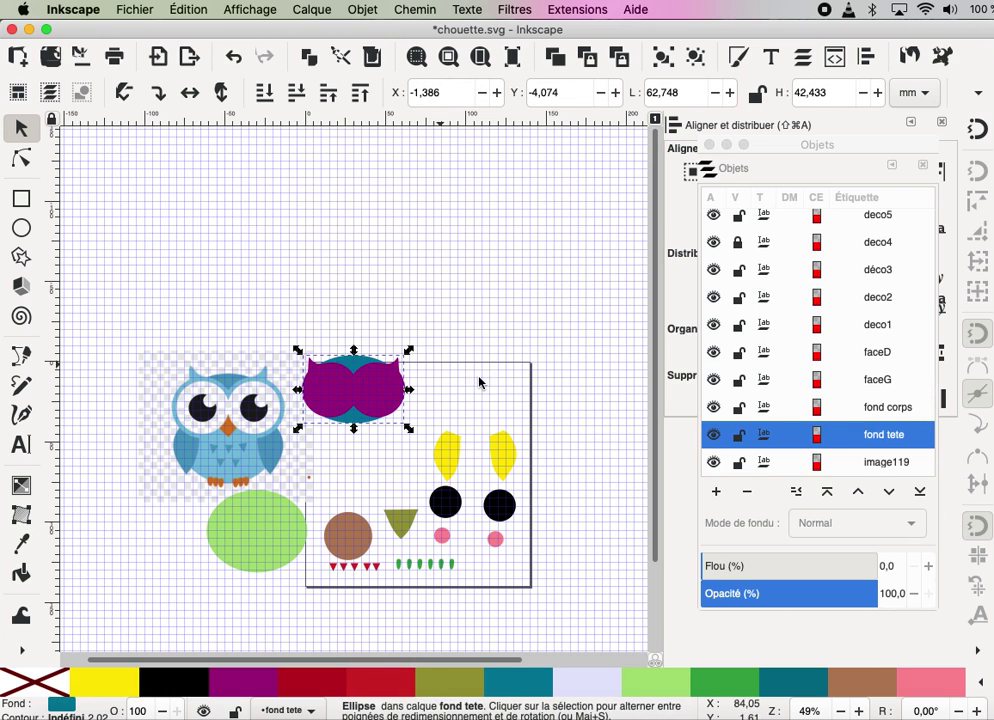
{"action": "left_click", "coordinate": [390, 406]}
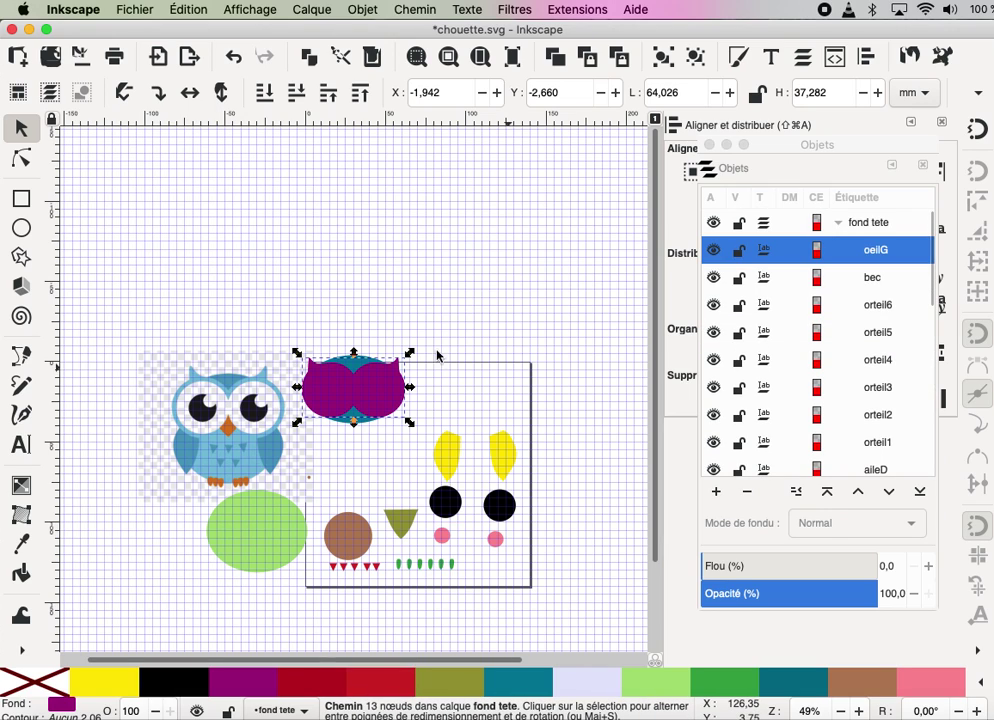
{"action": "left_click_drag", "start_coordinate": [338, 384], "coordinate": [450, 235]}
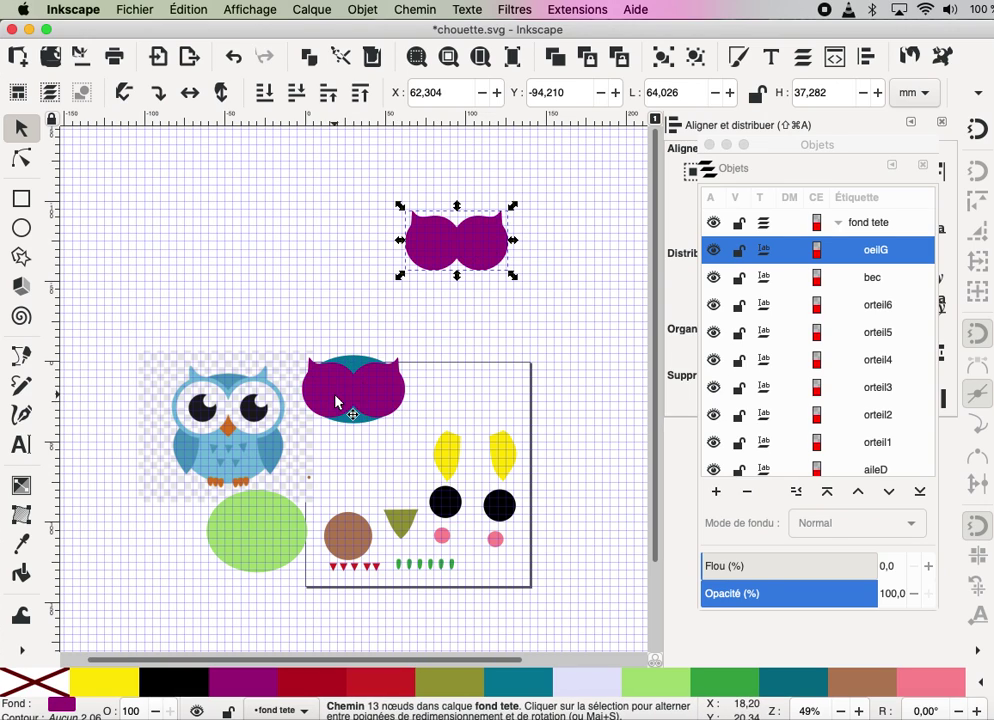
{"action": "left_click", "coordinate": [349, 371]}
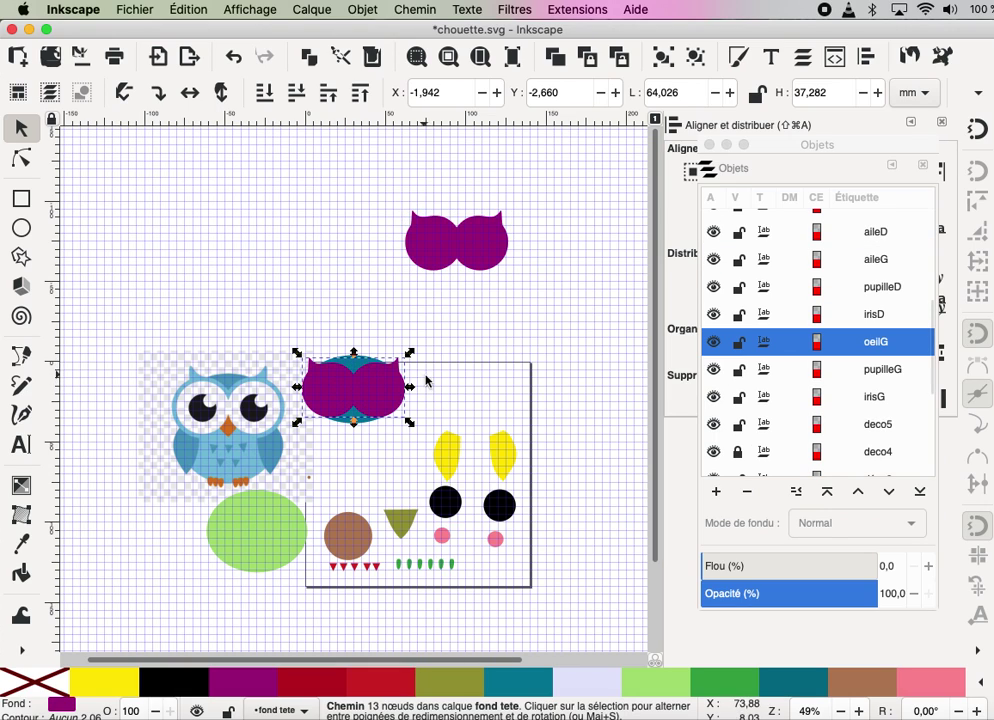
{"action": "key", "text": "Escape"}
{"action": "left_click", "coordinate": [370, 427]}
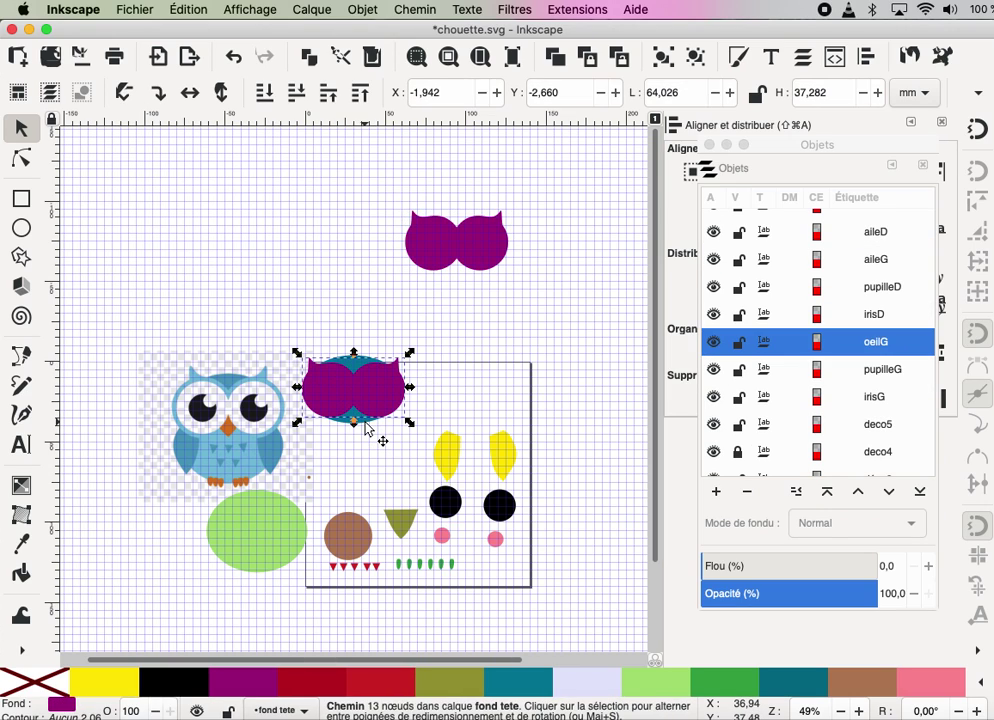
{"action": "left_click", "coordinate": [349, 430], "text": "shift"}
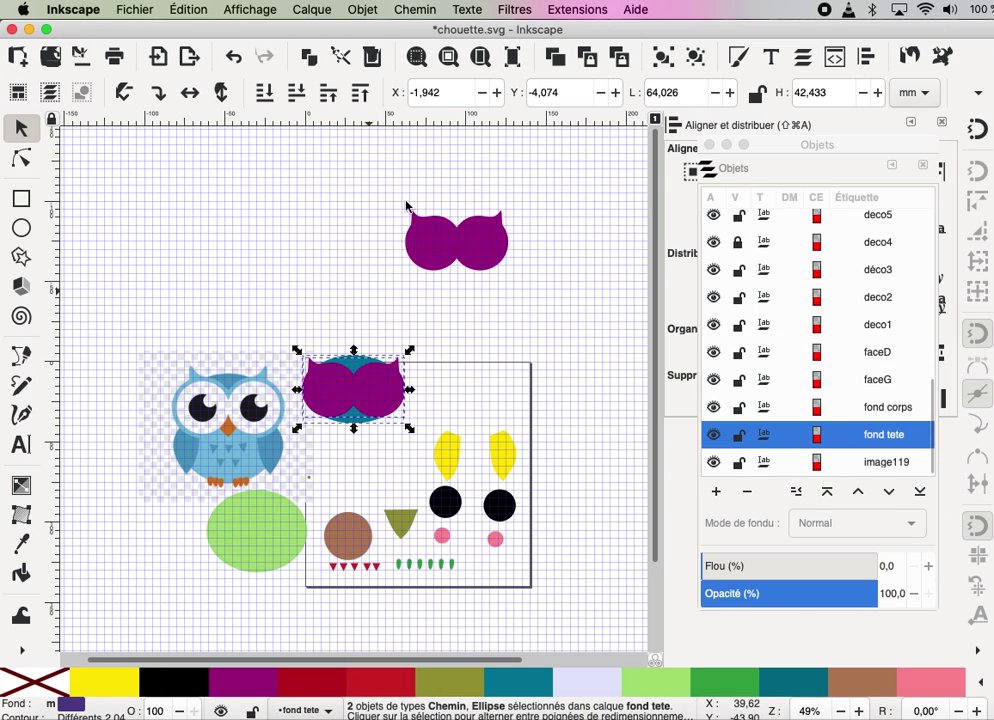
- Cut the eye shape out of the teal head with Chemin > Différence
{"action": "left_click", "coordinate": [401, 9]}
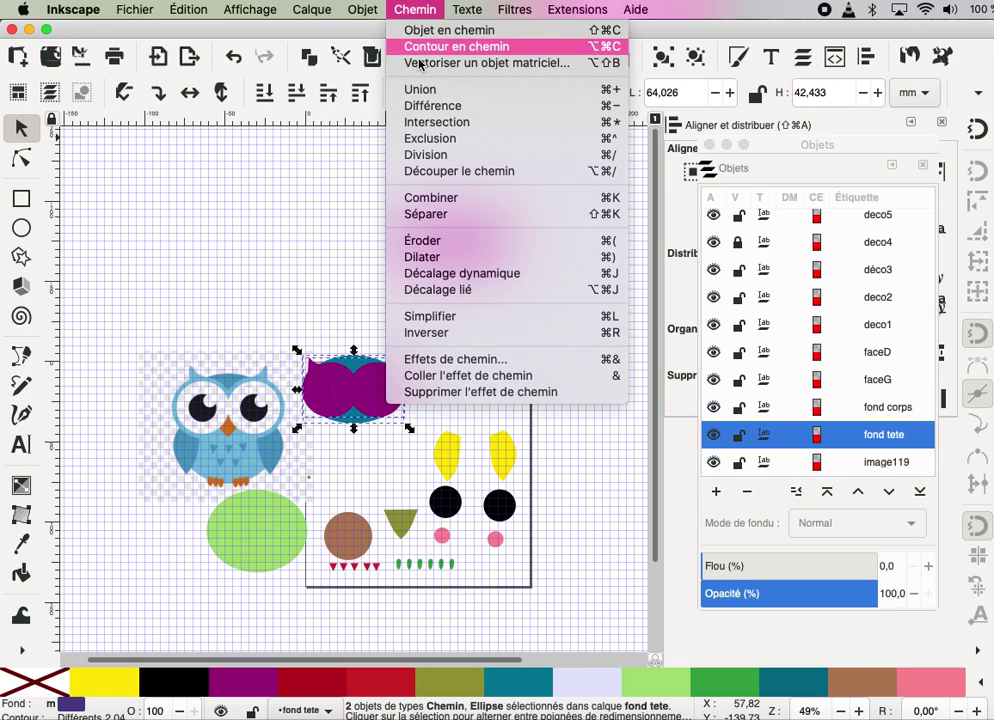
{"action": "left_click", "coordinate": [427, 107]}
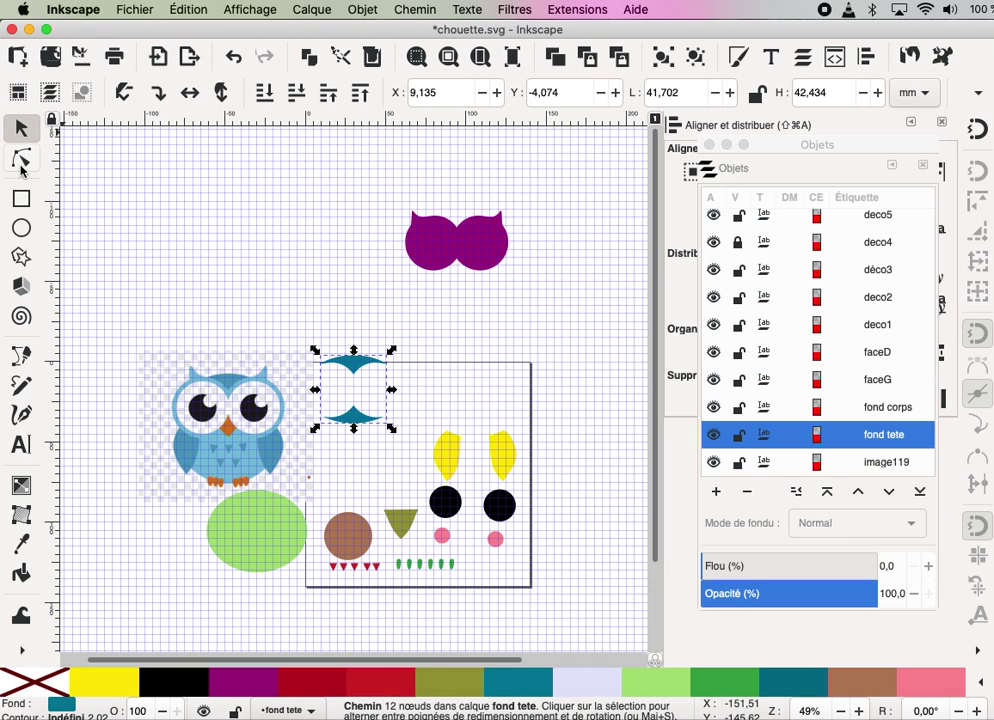
{"action": "left_click", "coordinate": [21, 158]}
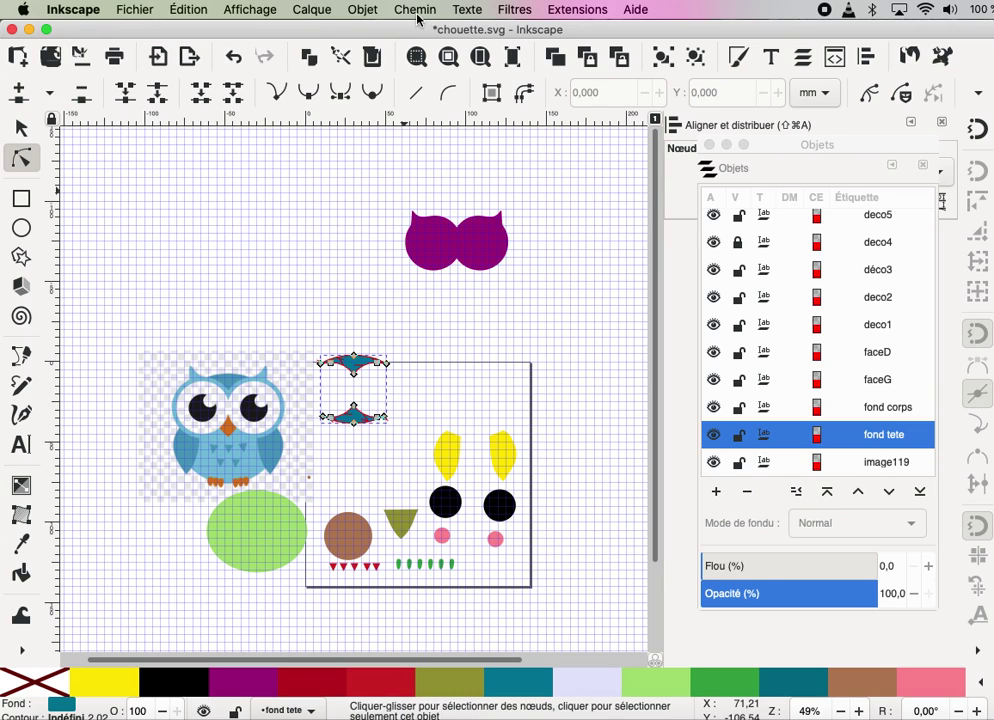
- Split the teal result with Chemin > Séparer and remove the lower wedge
{"action": "left_click", "coordinate": [416, 12]}
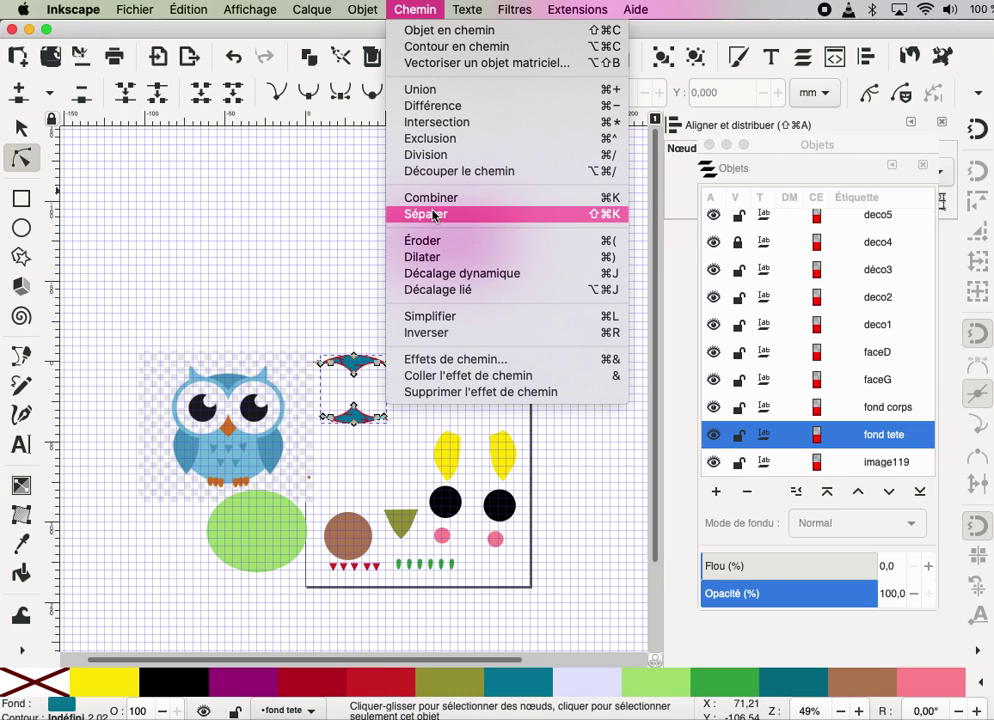
{"action": "left_click", "coordinate": [435, 214]}
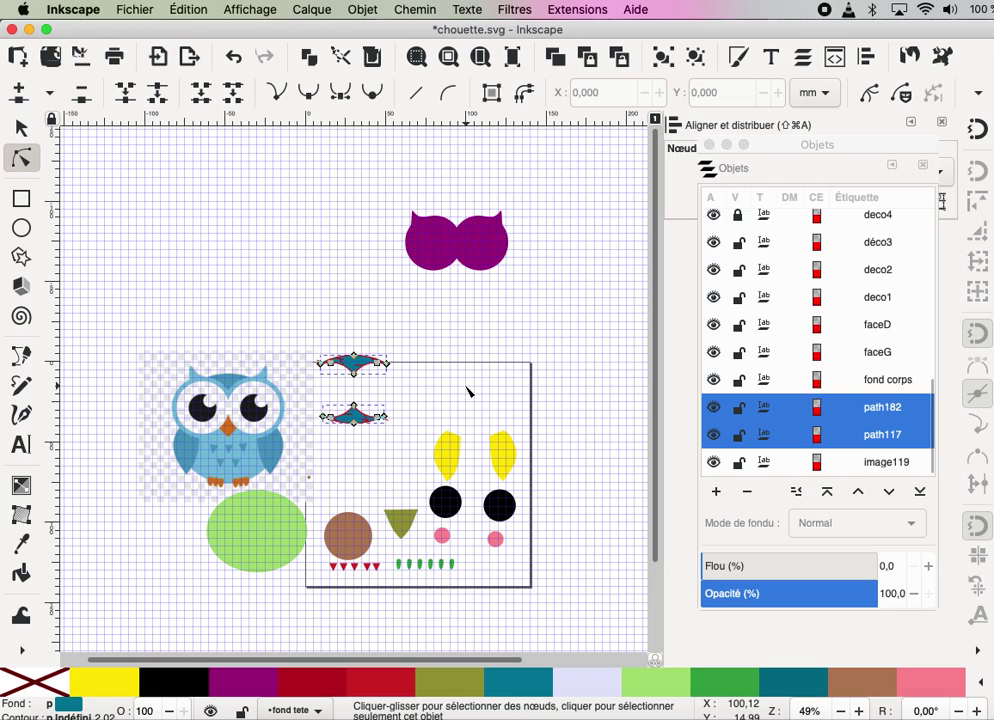
{"action": "left_click", "coordinate": [355, 417]}
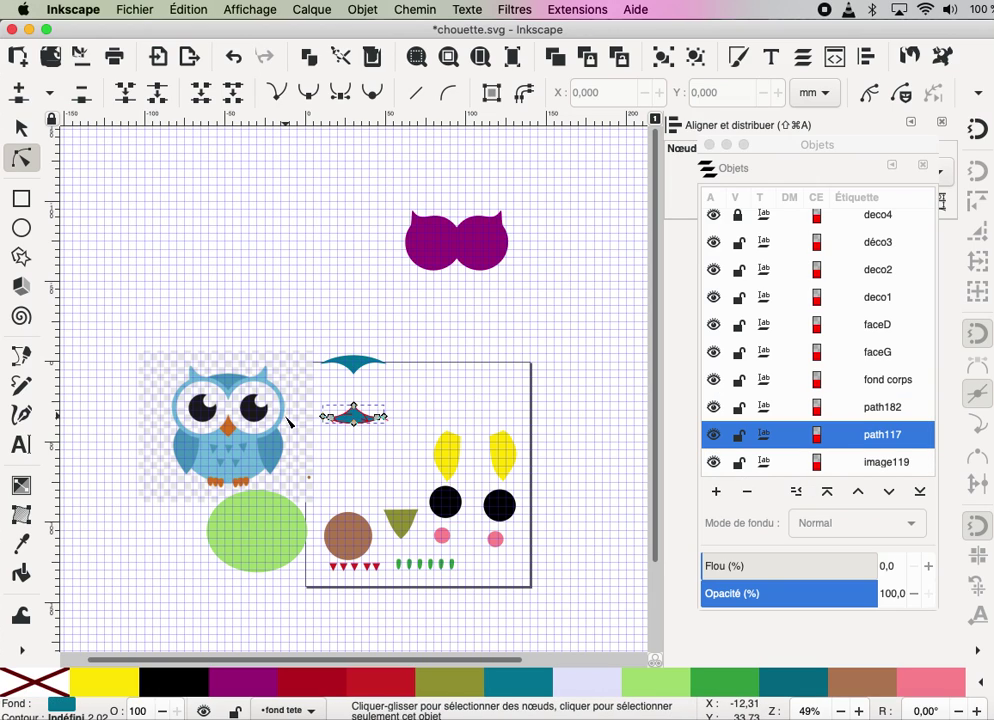
{"action": "left_click", "coordinate": [745, 548]}
{"action": "key", "text": "Escape"}
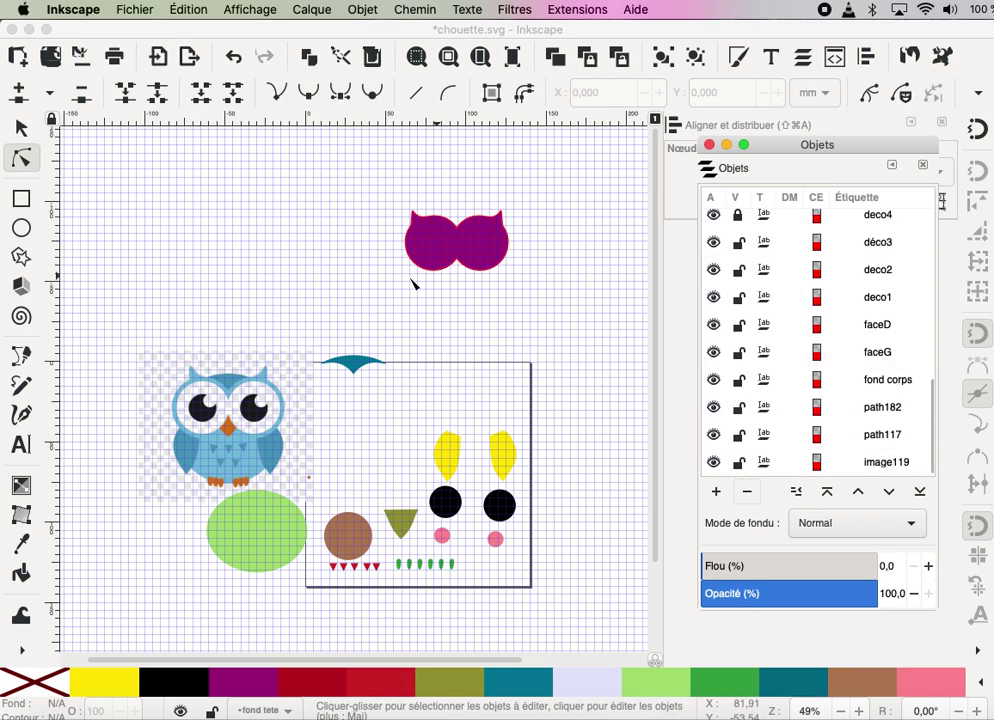
{"action": "left_click", "coordinate": [453, 237]}
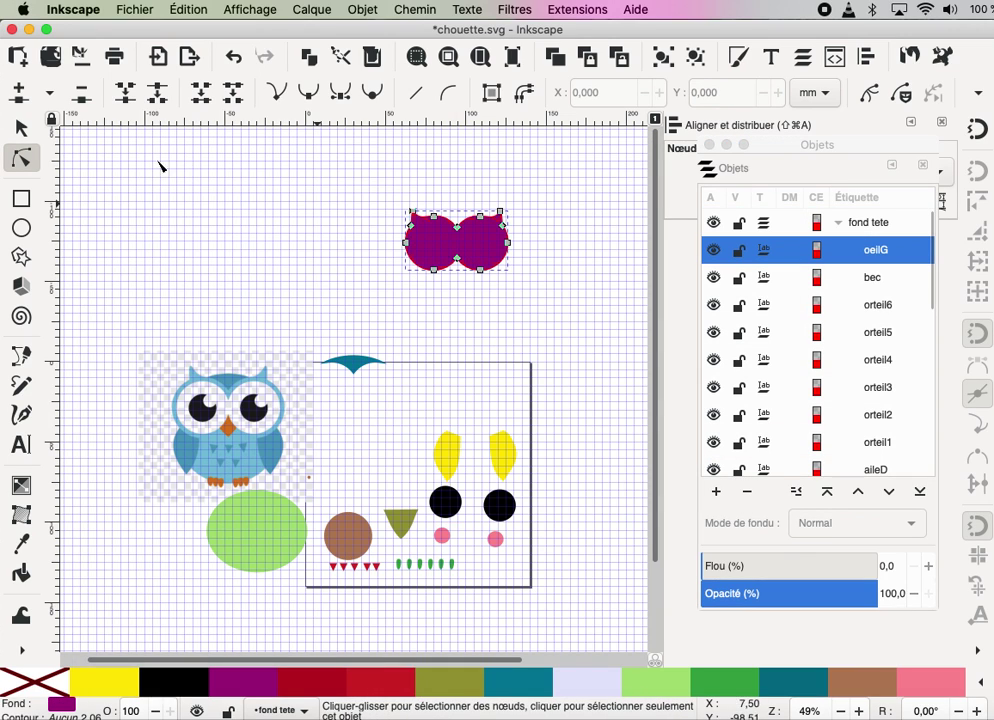
- Place the purple eye copy over the teal top wedge, nudging it with arrow keys
{"action": "left_click", "coordinate": [20, 128]}
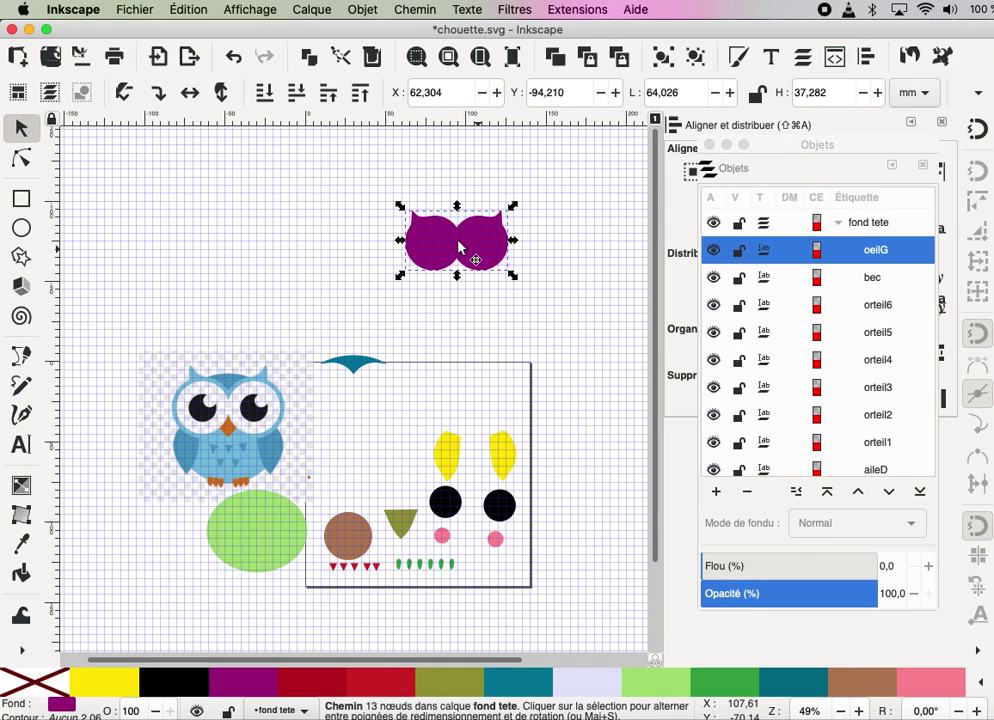
{"action": "left_click_drag", "start_coordinate": [465, 248], "coordinate": [358, 400]}
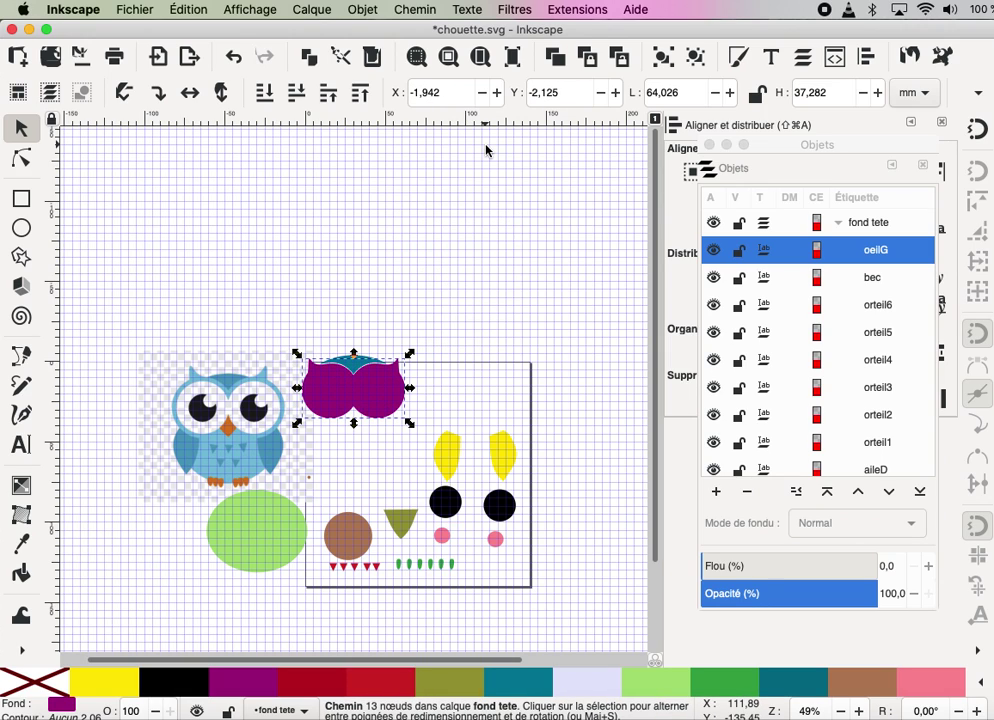
{"action": "key", "text": "3"}
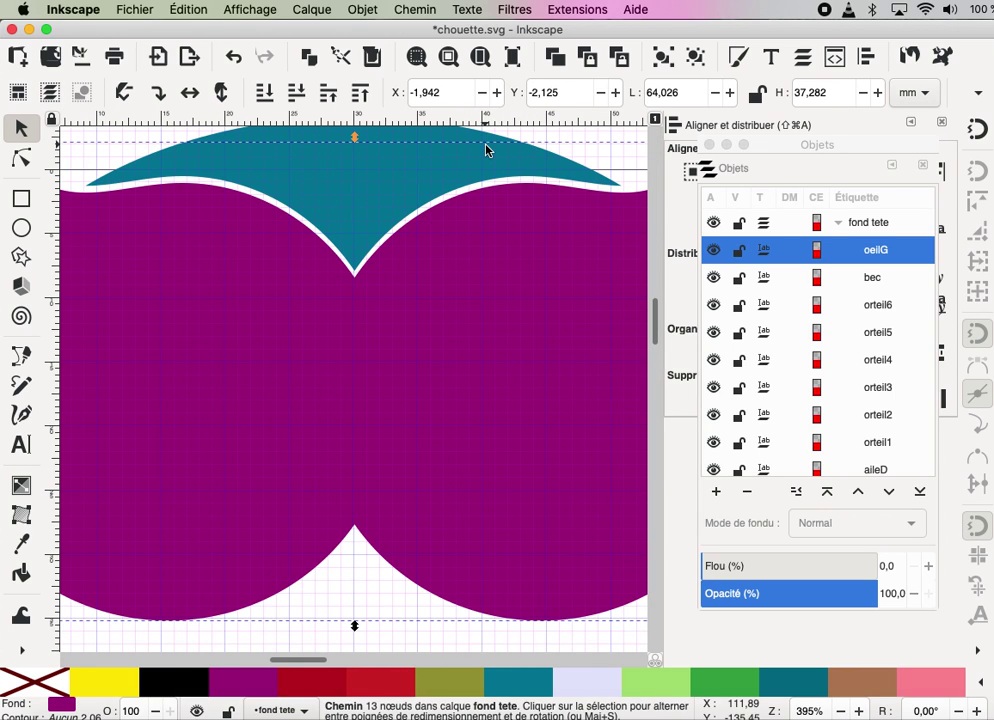
{"action": "key", "text": "Up"}
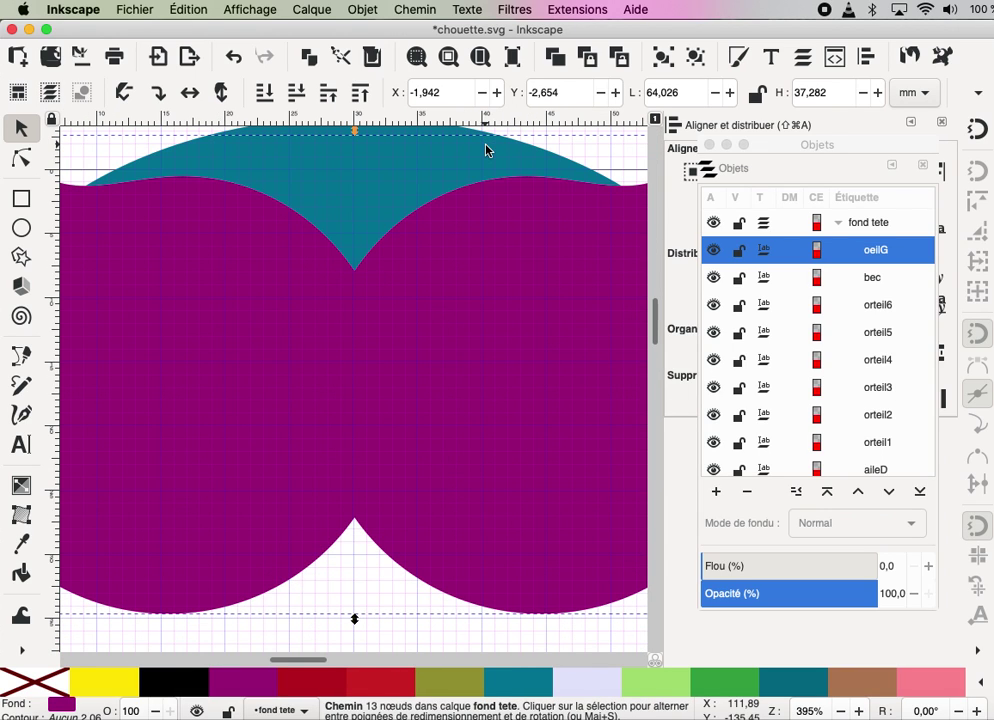
{"action": "key", "text": "Left"}
{"action": "key", "text": "Right"}
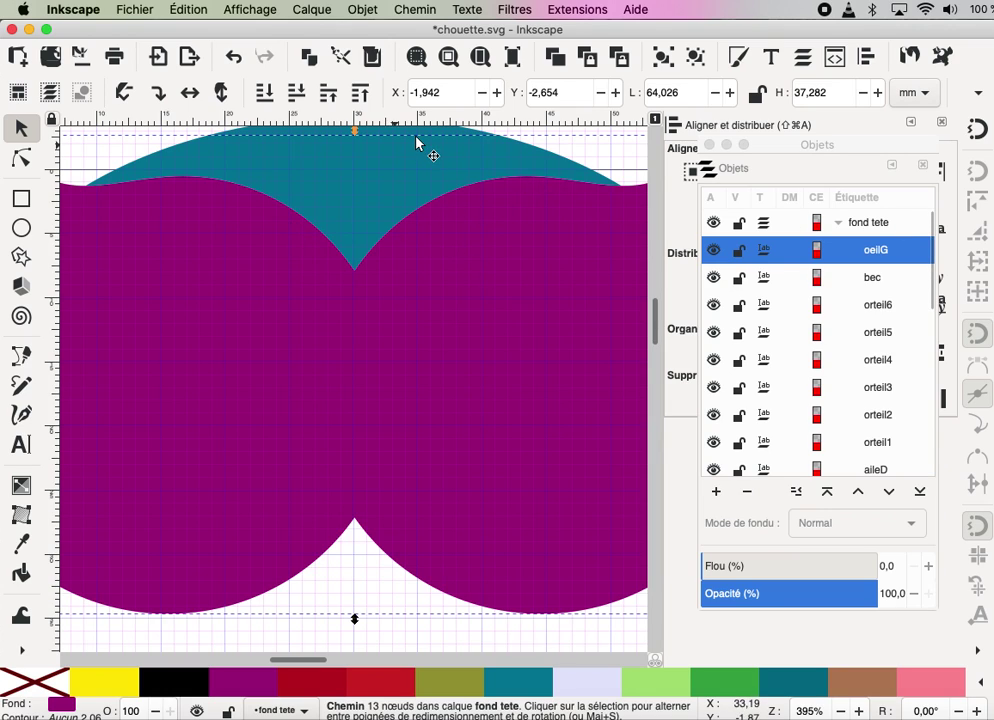
{"action": "left_click", "coordinate": [459, 137]}
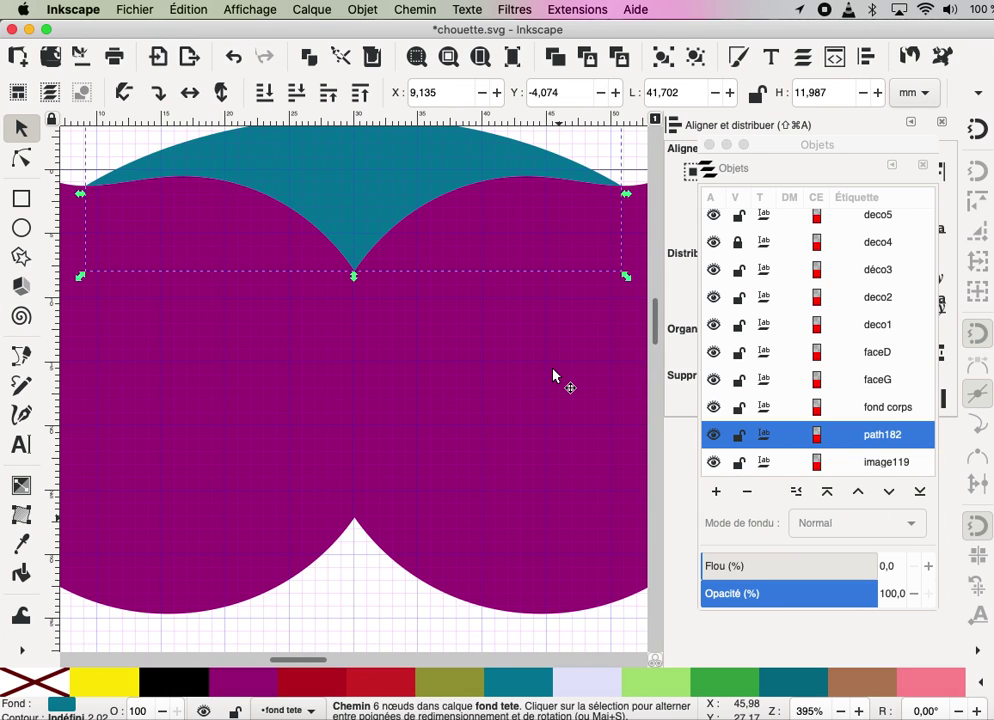
{"action": "key", "text": "minus"}
{"action": "key", "text": "minus"}
{"action": "key", "text": "minus"}
{"action": "key", "text": "minus"}
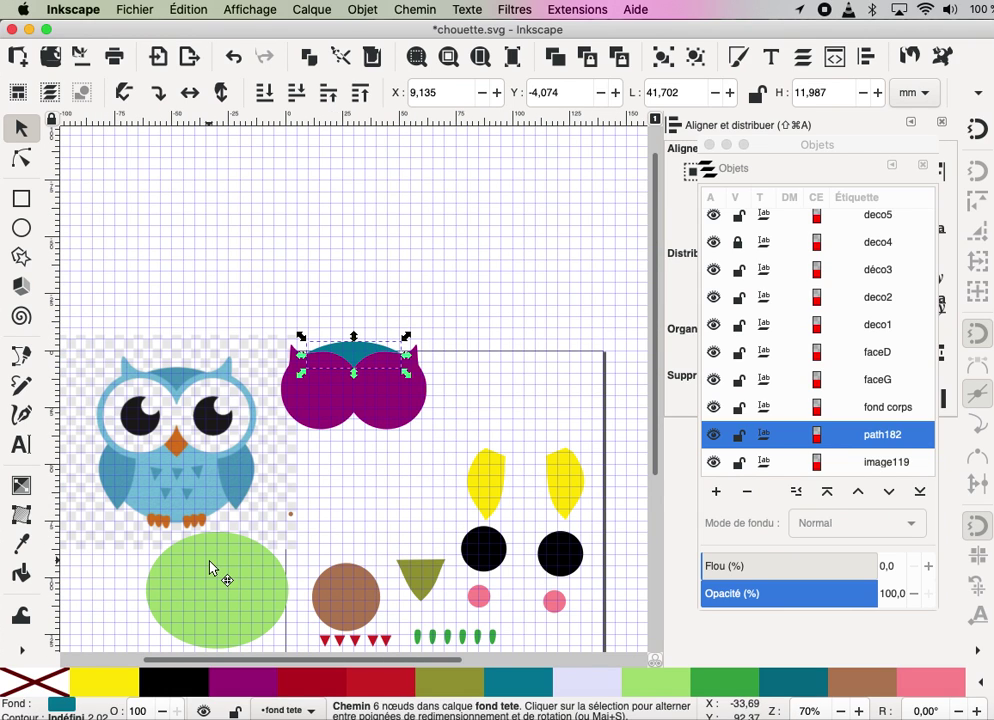
- Position the green body under the head with the yellow wings on its left and right sides
{"action": "left_click", "coordinate": [268, 580]}
{"action": "mouse_move", "coordinate": [225, 570]}
{"action": "left_mouse_down"}
{"action": "mouse_move", "coordinate": [364, 487]}
{"action": "mouse_move", "coordinate": [355, 418]}
{"action": "left_mouse_up"}
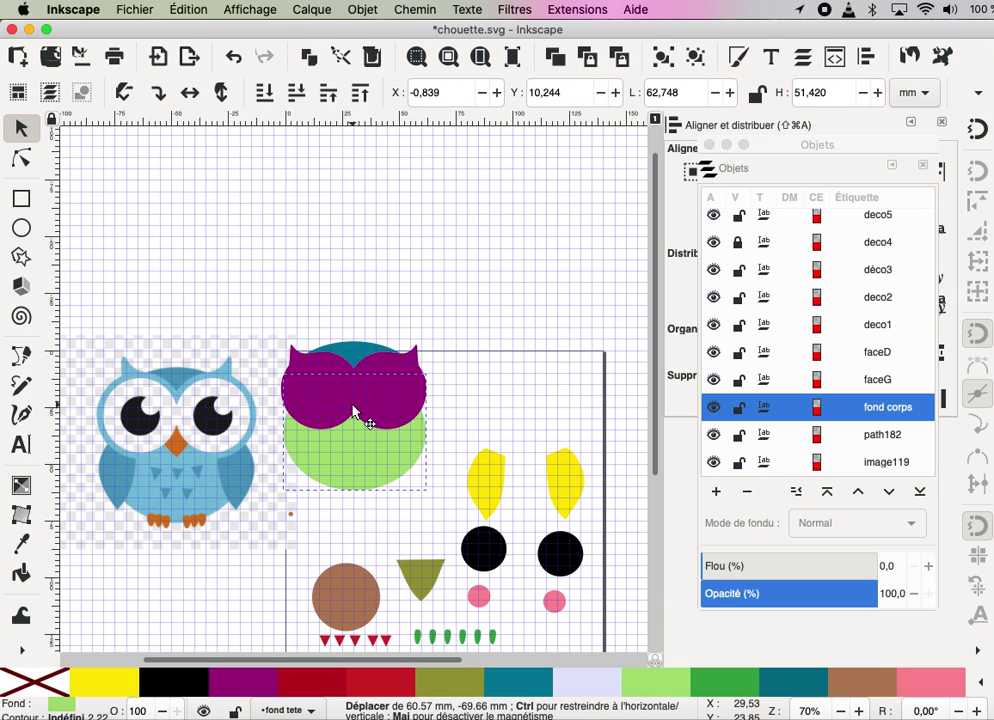
{"action": "left_click_drag", "start_coordinate": [355, 418], "coordinate": [355, 422]}
{"action": "left_click", "coordinate": [482, 483]}
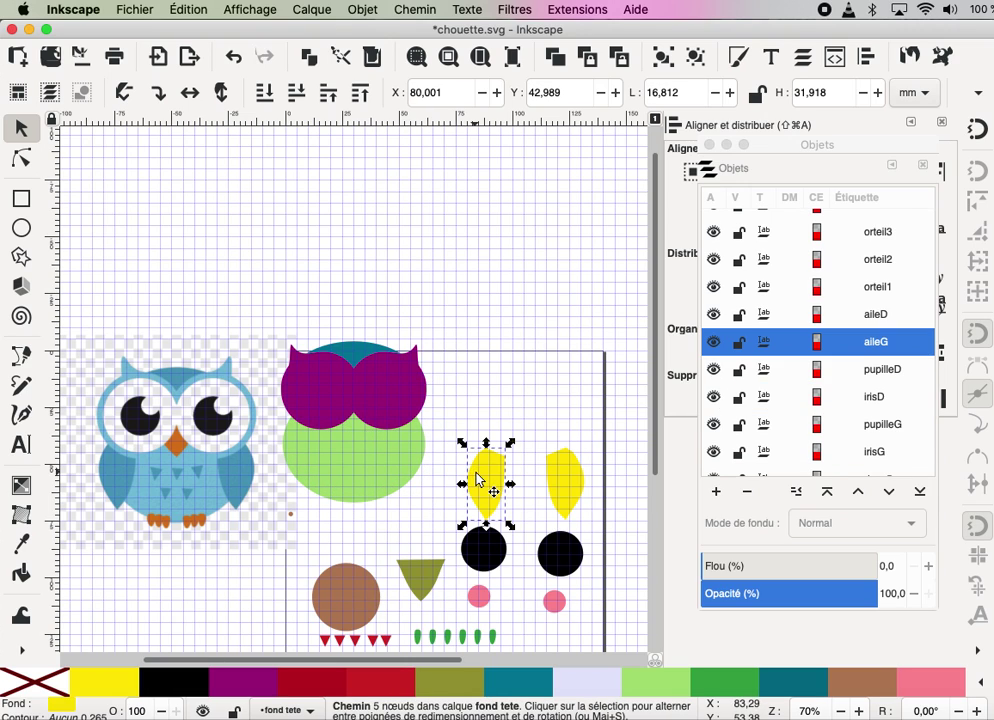
{"action": "left_click_drag", "start_coordinate": [482, 483], "coordinate": [282, 447]}
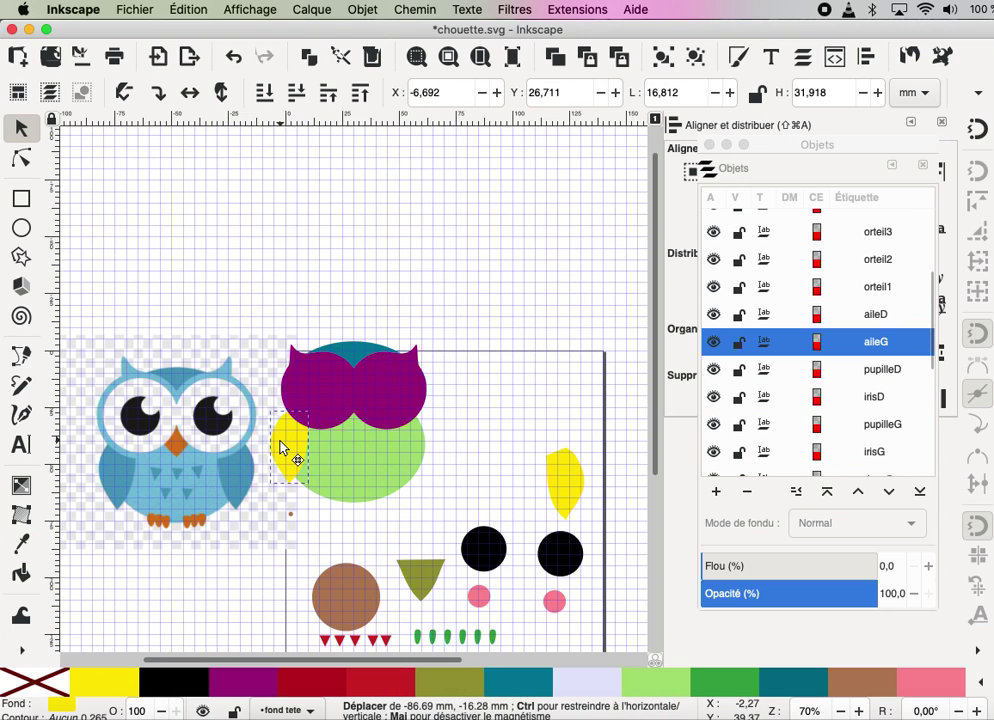
{"action": "mouse_move", "coordinate": [576, 489]}
{"action": "left_mouse_down"}
{"action": "mouse_move", "coordinate": [567, 468]}
{"action": "mouse_move", "coordinate": [432, 450]}
{"action": "left_mouse_up"}
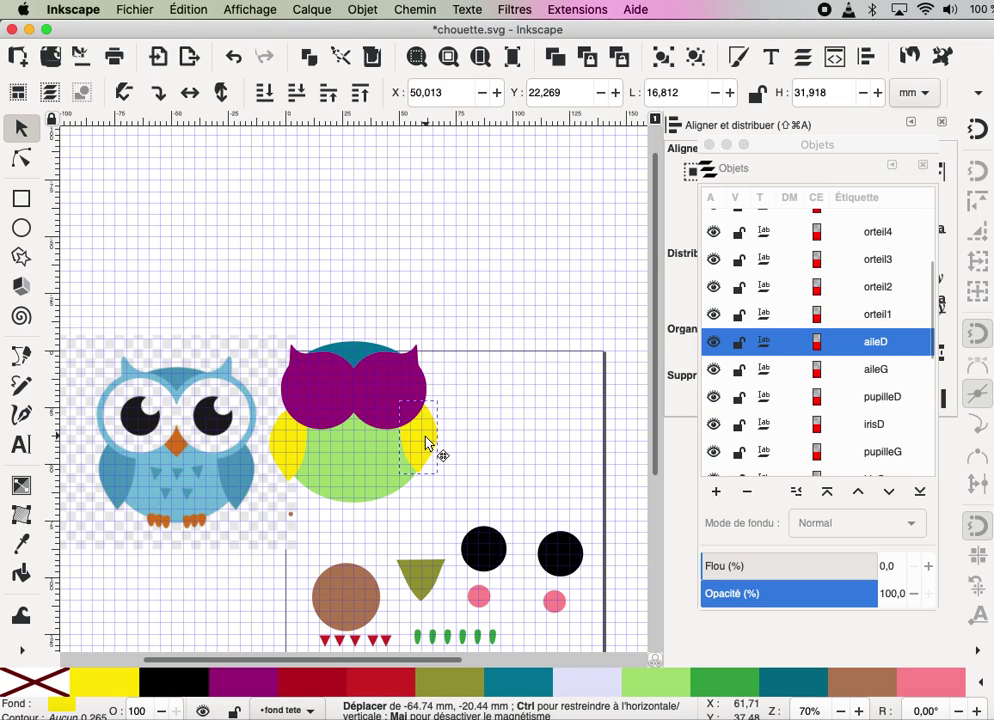
{"action": "left_click_drag", "start_coordinate": [432, 450], "coordinate": [438, 448]}
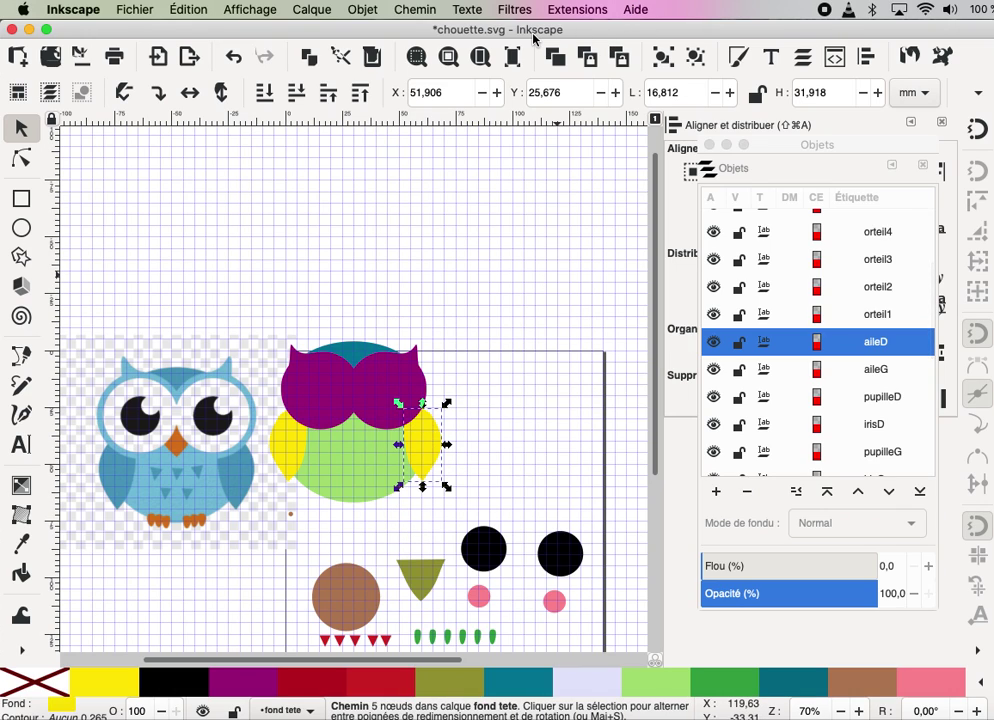
{"action": "key", "text": "plus"}
{"action": "key", "text": "plus"}
{"action": "key", "text": "plus"}
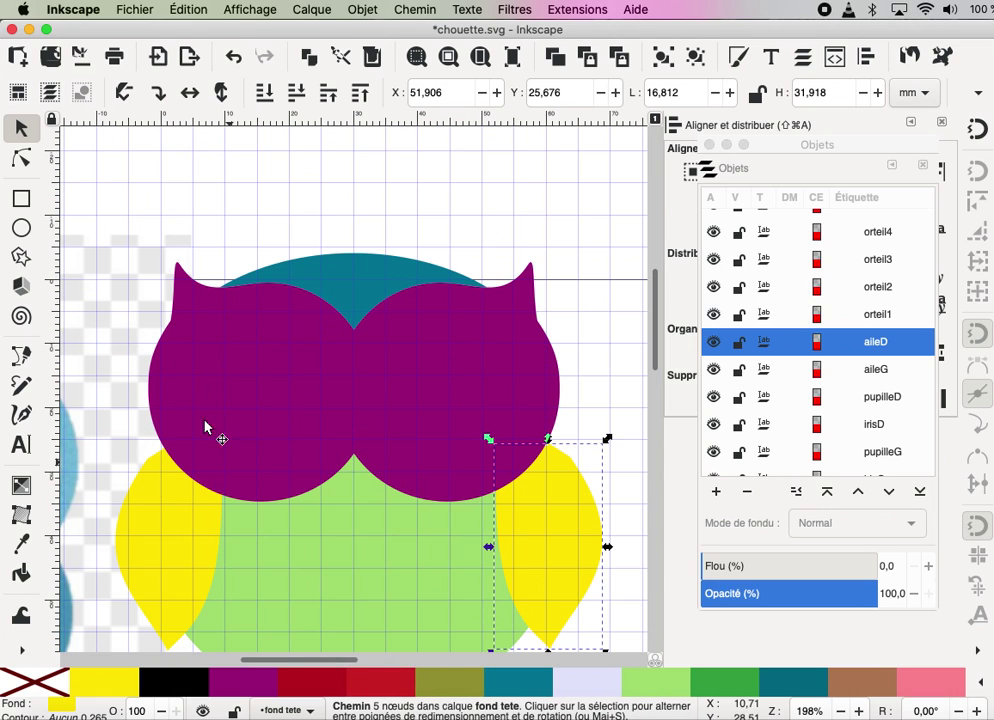
- Align the top edges of both yellow wings using Align and Distribute
{"action": "left_click", "coordinate": [180, 546], "text": "shift"}
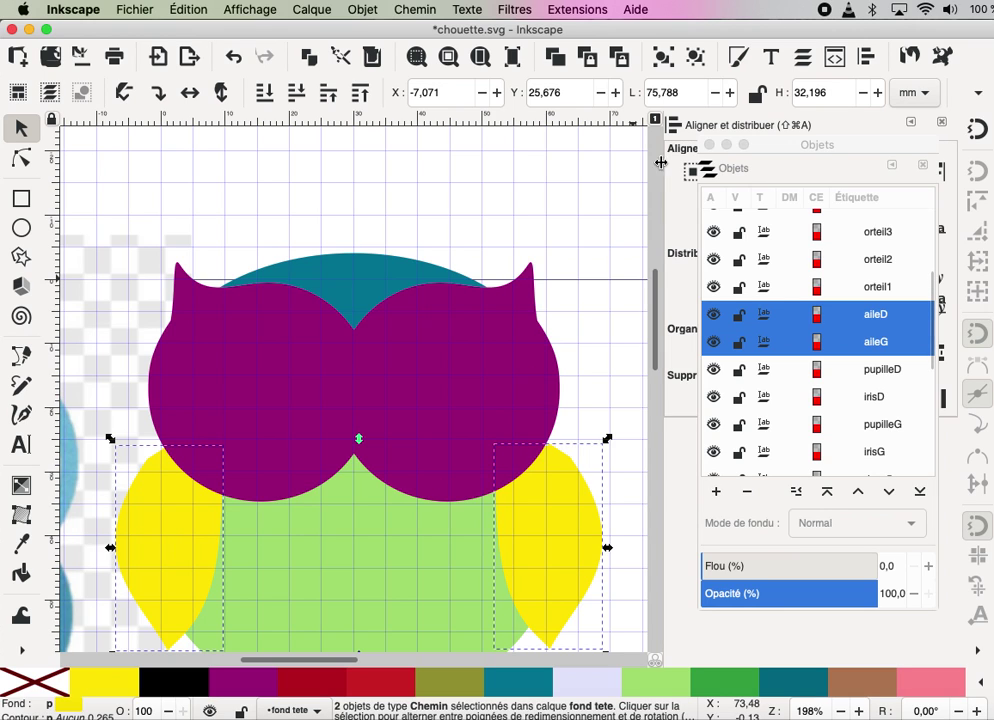
{"action": "left_click_drag", "start_coordinate": [796, 154], "coordinate": [787, 386]}
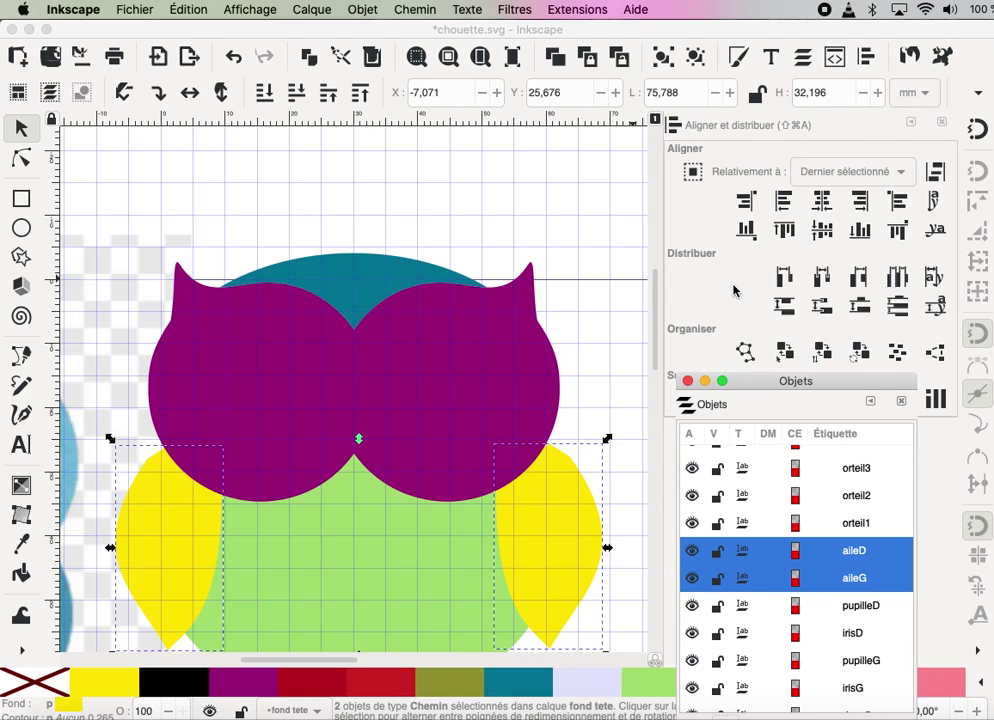
{"action": "left_click", "coordinate": [783, 230]}
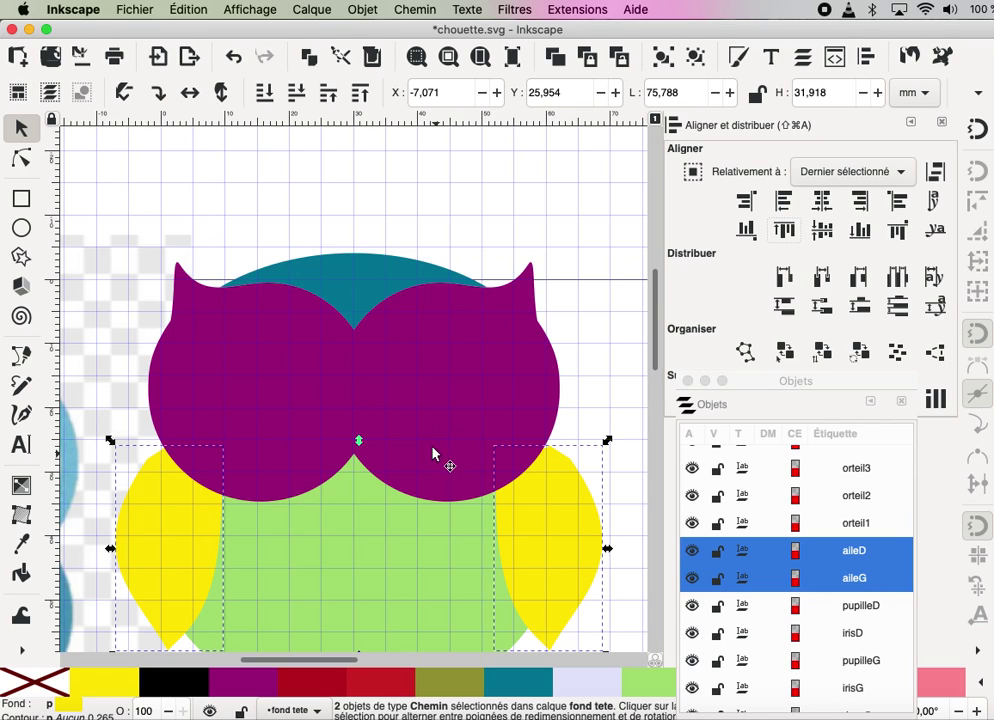
- Nudge the left wing slightly left, then select both wings and raise them to the top
{"action": "left_click", "coordinate": [127, 377]}
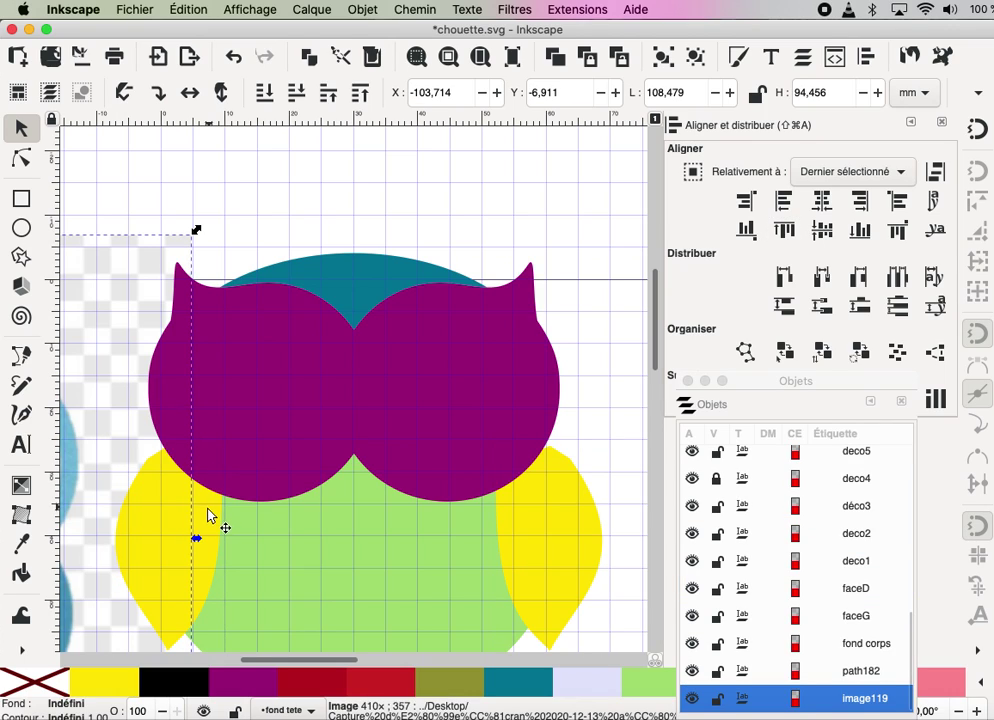
{"action": "left_click", "coordinate": [153, 525]}
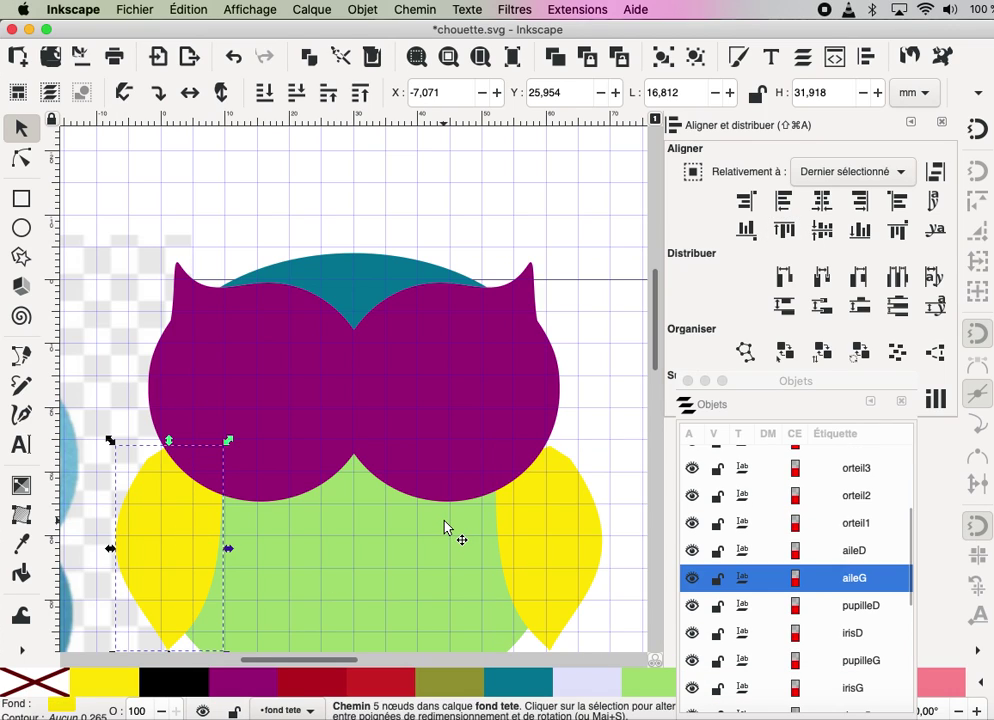
{"action": "key", "text": "Left"}
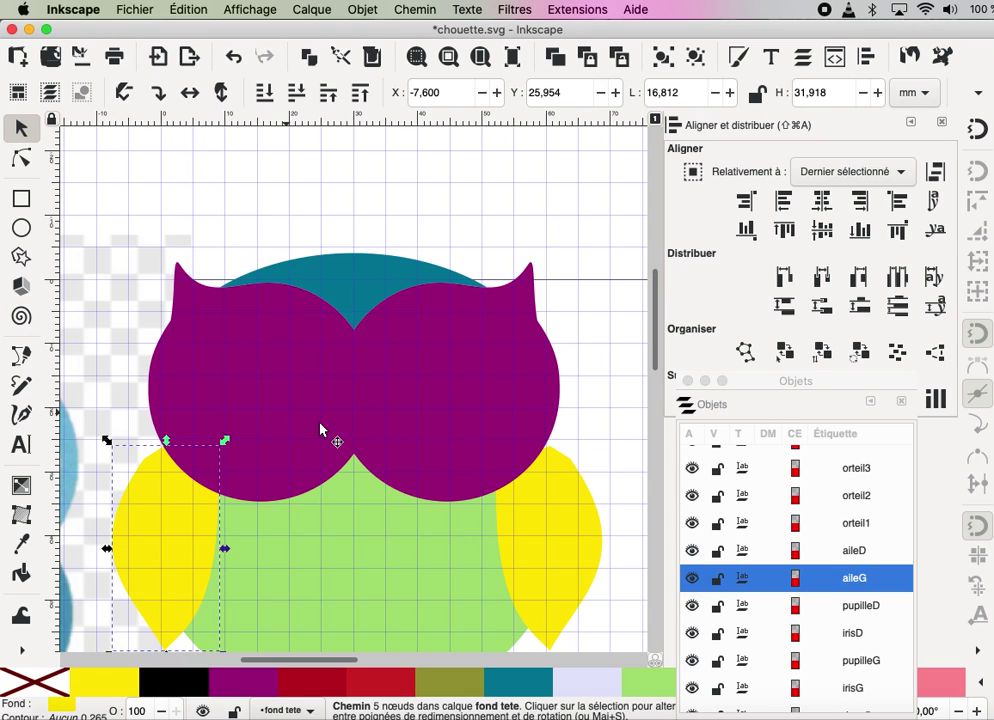
{"action": "left_click", "coordinate": [532, 182]}
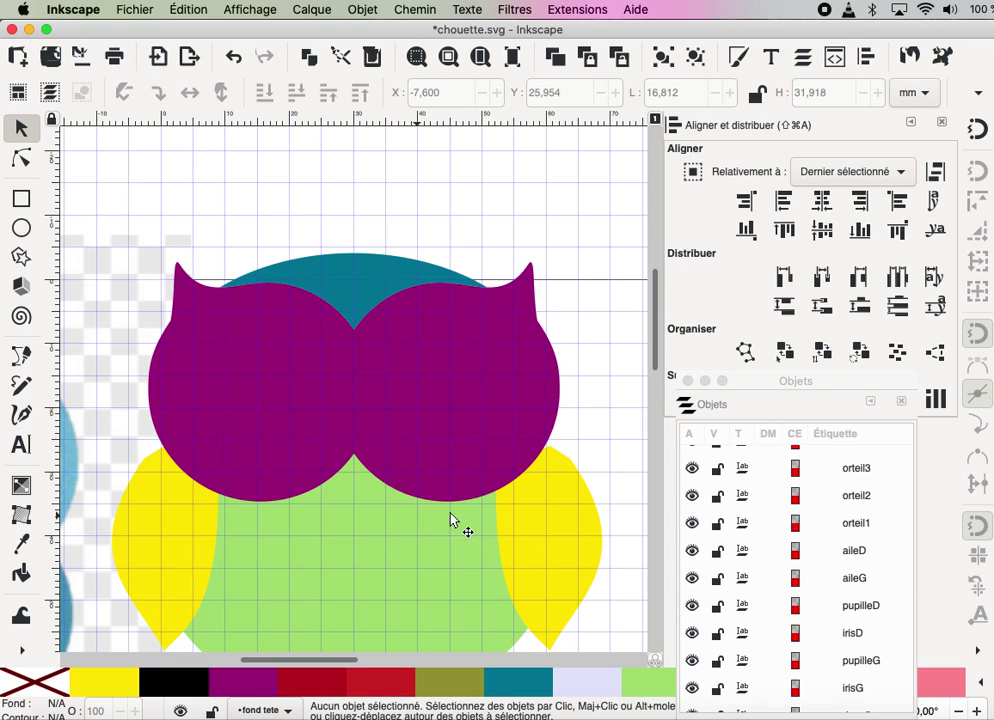
{"action": "left_click", "coordinate": [161, 557]}
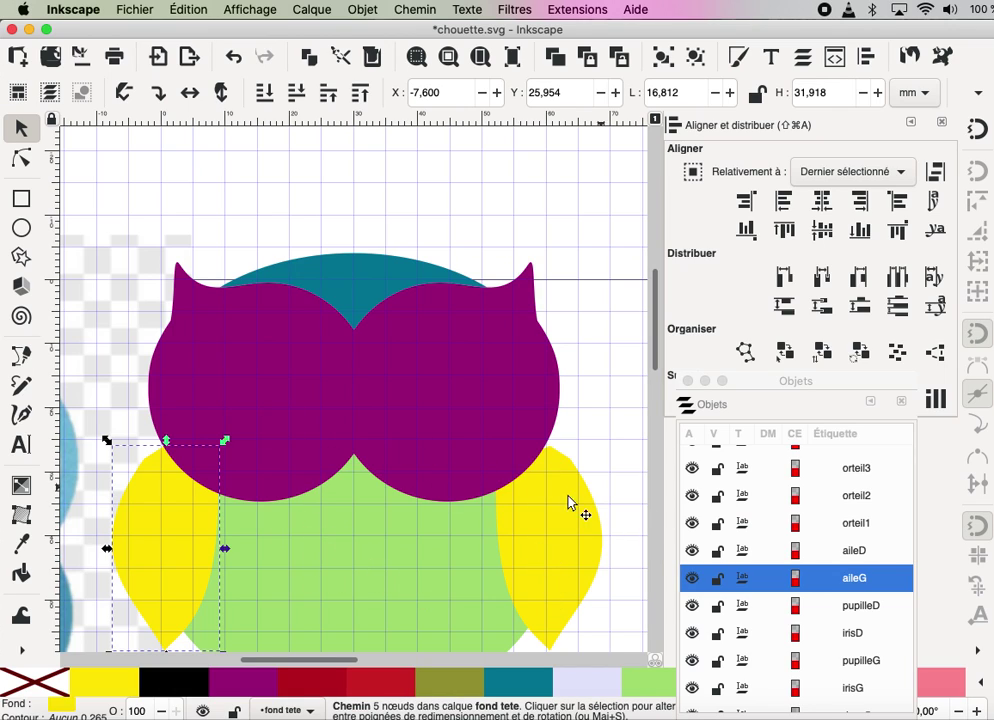
{"action": "left_click", "coordinate": [541, 539], "text": "shift"}
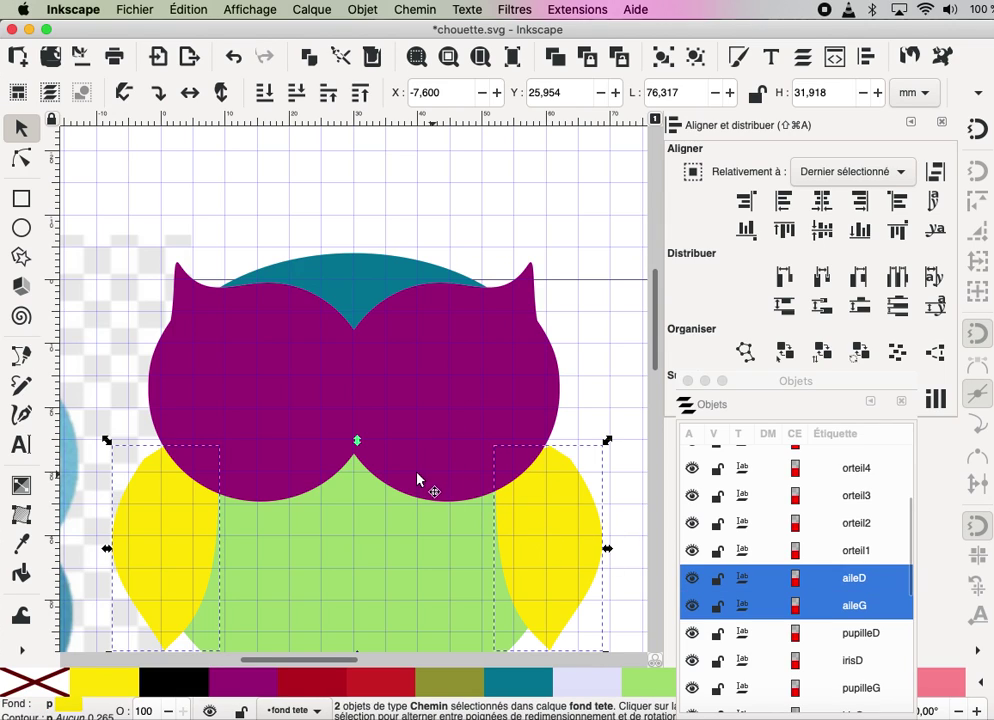
{"action": "key", "text": "Home"}
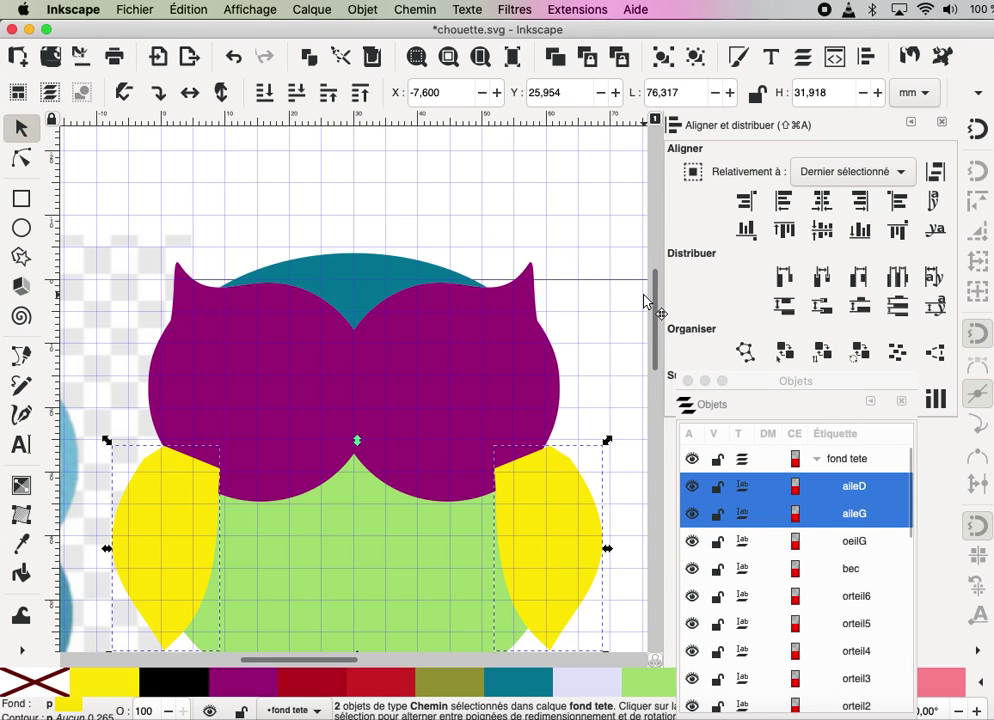
- Raise the duplicated wing pair with the Up arrow so it flanks the purple head
{"action": "key", "text": "Up"}
{"action": "key", "text": "Up"}
{"action": "key", "text": "Up"}
{"action": "key", "text": "Up"}
{"action": "key", "text": "Up"}
{"action": "key", "text": "Up"}
{"action": "key", "text": "Up"}
{"action": "key", "text": "Up"}
{"action": "key", "text": "Up"}
{"action": "key", "text": "Up"}
{"action": "key", "text": "Up"}
{"action": "key", "text": "Up"}
{"action": "key", "text": "Up"}
{"action": "key", "text": "Up"}
{"action": "key", "text": "Up"}
{"action": "key", "text": "Up"}
{"action": "key", "text": "Up"}
{"action": "key", "text": "Up"}
{"action": "key", "text": "Up"}
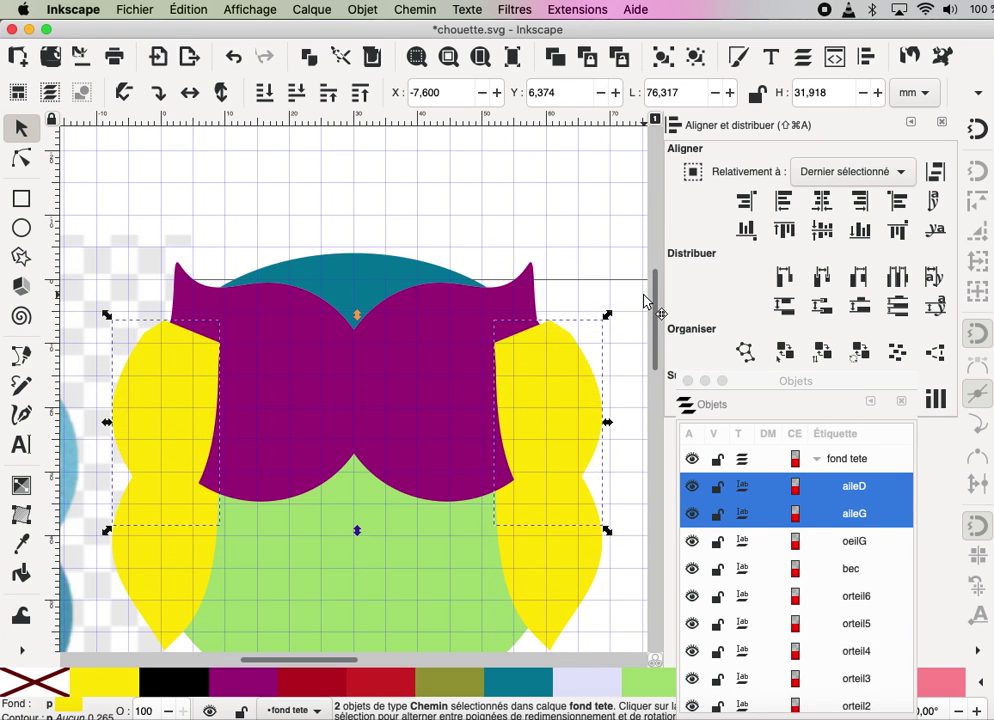
{"action": "key", "text": "Up"}
{"action": "key", "text": "Up"}
{"action": "key", "text": "Up"}
{"action": "key", "text": "Up"}
{"action": "key", "text": "Up"}
{"action": "key", "text": "Up"}
{"action": "key", "text": "Up"}
{"action": "key", "text": "Up"}
{"action": "key", "text": "Up"}
{"action": "key", "text": "Up"}
{"action": "key", "text": "Up"}
{"action": "key", "text": "Up"}
{"action": "key", "text": "Up"}
{"action": "key", "text": "Up"}
{"action": "key", "text": "Up"}
{"action": "key", "text": "Up"}
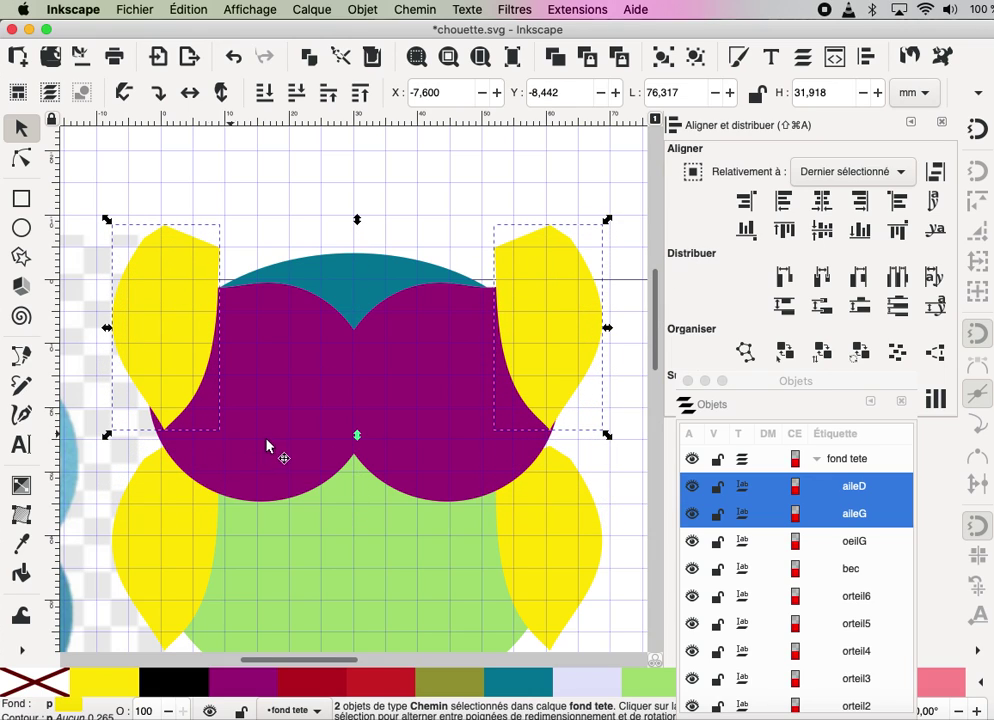
{"action": "key", "text": "Escape"}
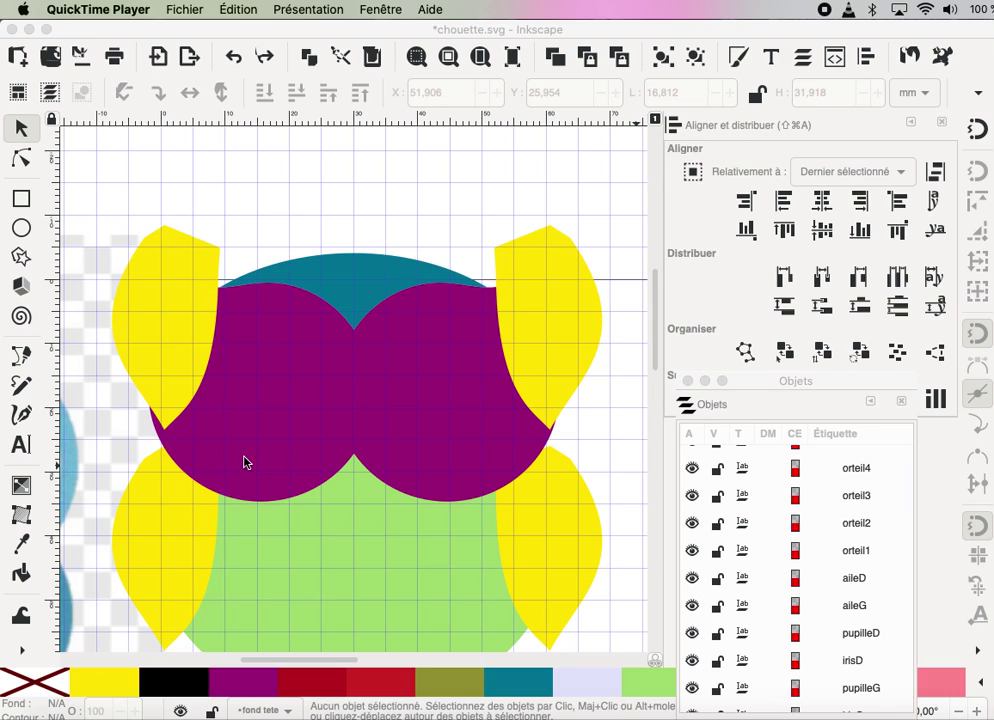
{"action": "left_click", "coordinate": [272, 580]}
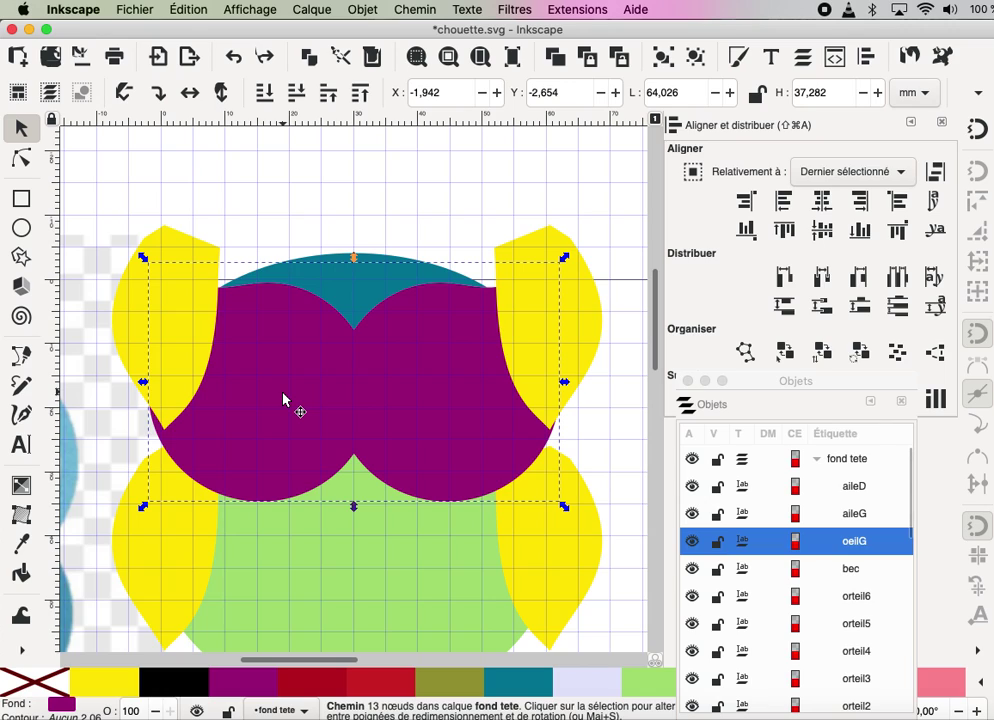
- Raise the purple head, then cut its overlap out of the left yellow wing with Path > Difference
{"action": "key", "text": "Home"}
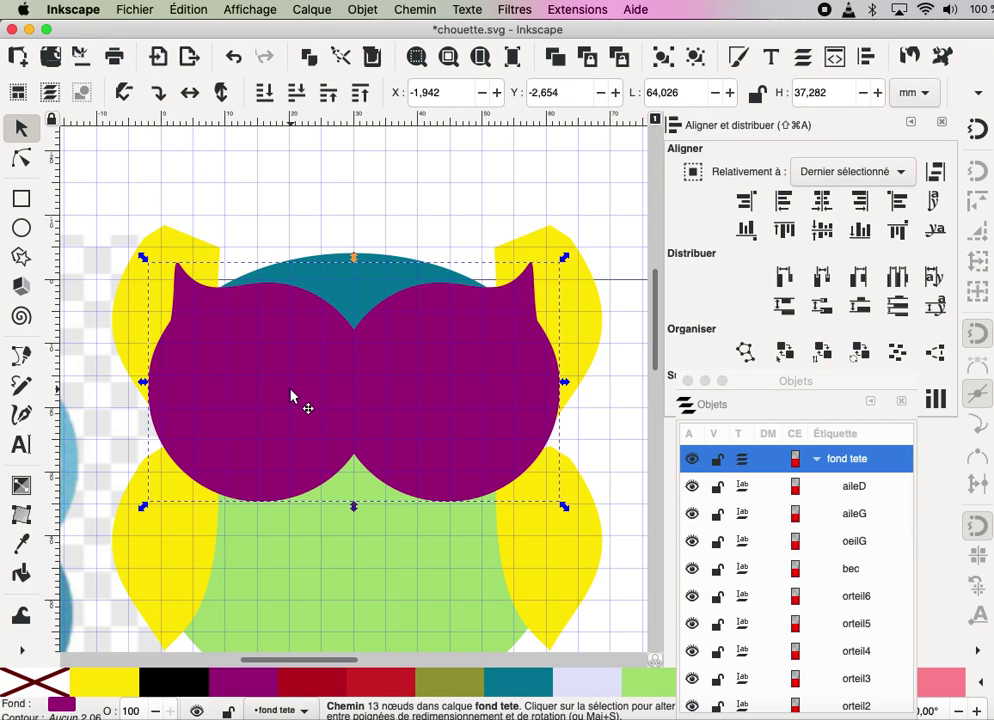
{"action": "key", "text": "Up"}
{"action": "key", "text": "Up"}
{"action": "key", "text": "Up"}
{"action": "key", "text": "Up"}
{"action": "key", "text": "Up"}
{"action": "key", "text": "Up"}
{"action": "key", "text": "Up"}
{"action": "key", "text": "Up"}
{"action": "key", "text": "Up"}
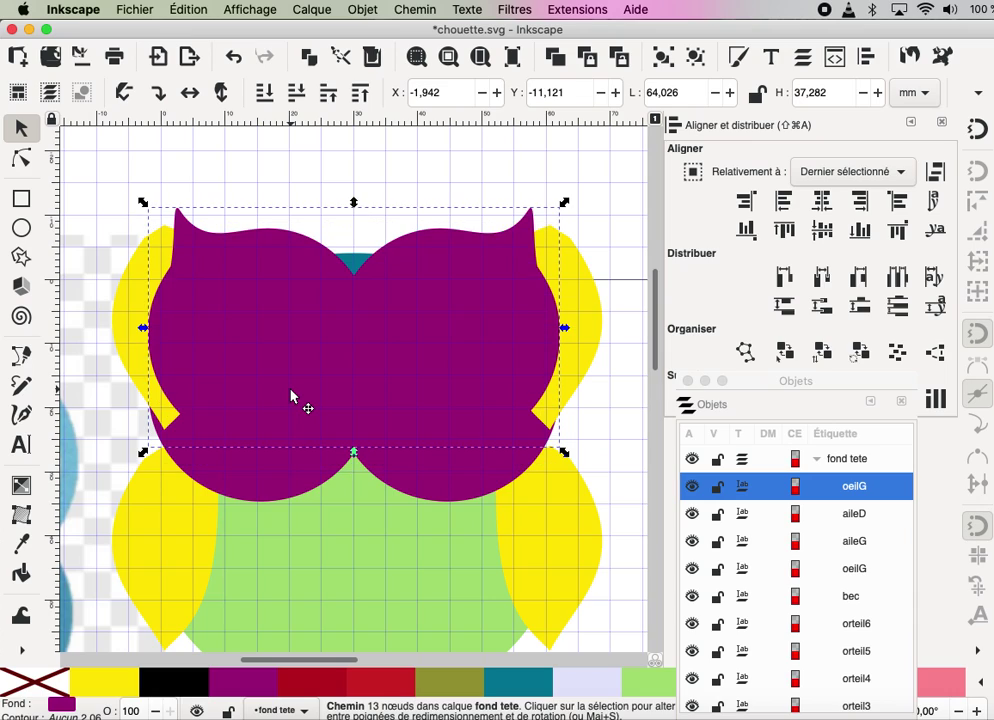
{"action": "key", "text": "Up"}
{"action": "key", "text": "Up"}
{"action": "key", "text": "Up"}
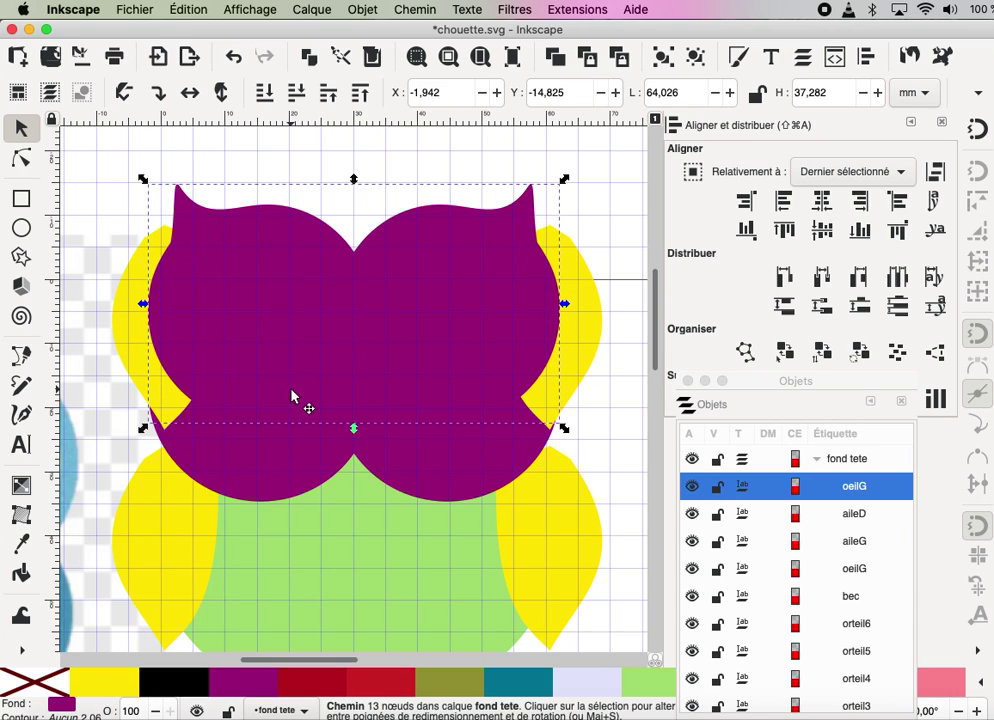
{"action": "left_click", "coordinate": [302, 459]}
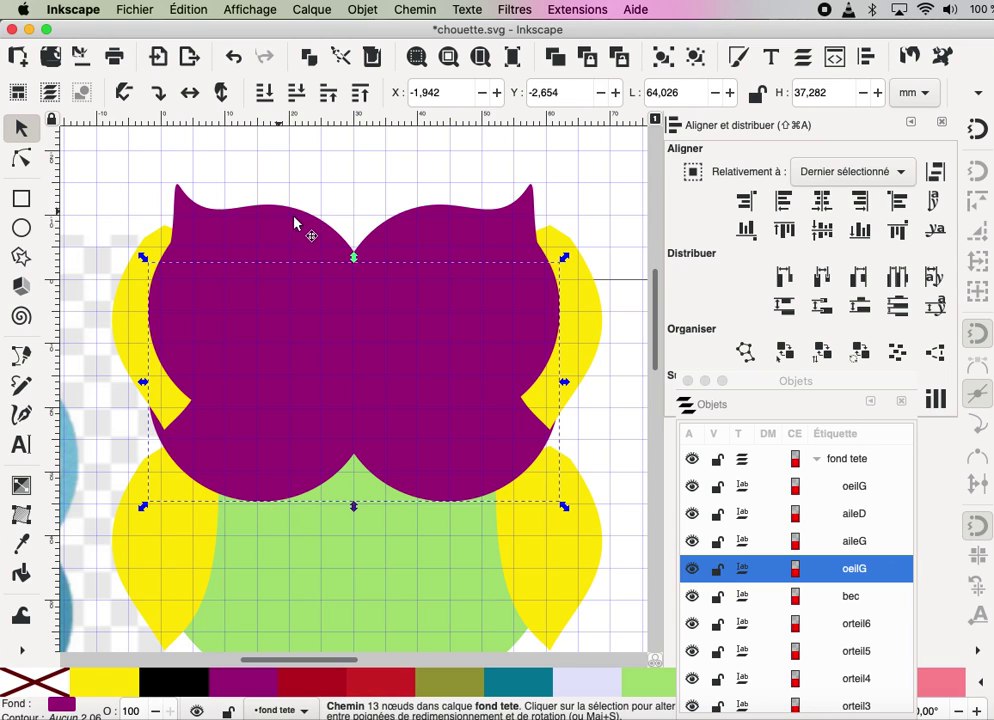
{"action": "key", "text": "shift"}
{"action": "left_click", "coordinate": [142, 566], "text": "shift"}
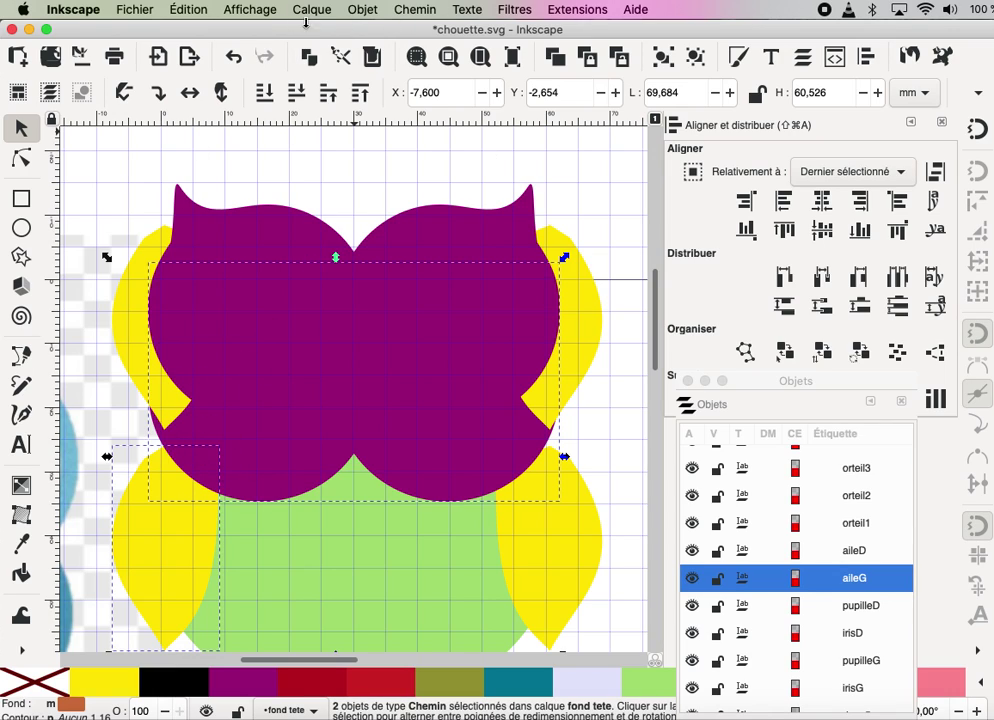
{"action": "left_click", "coordinate": [408, 9]}
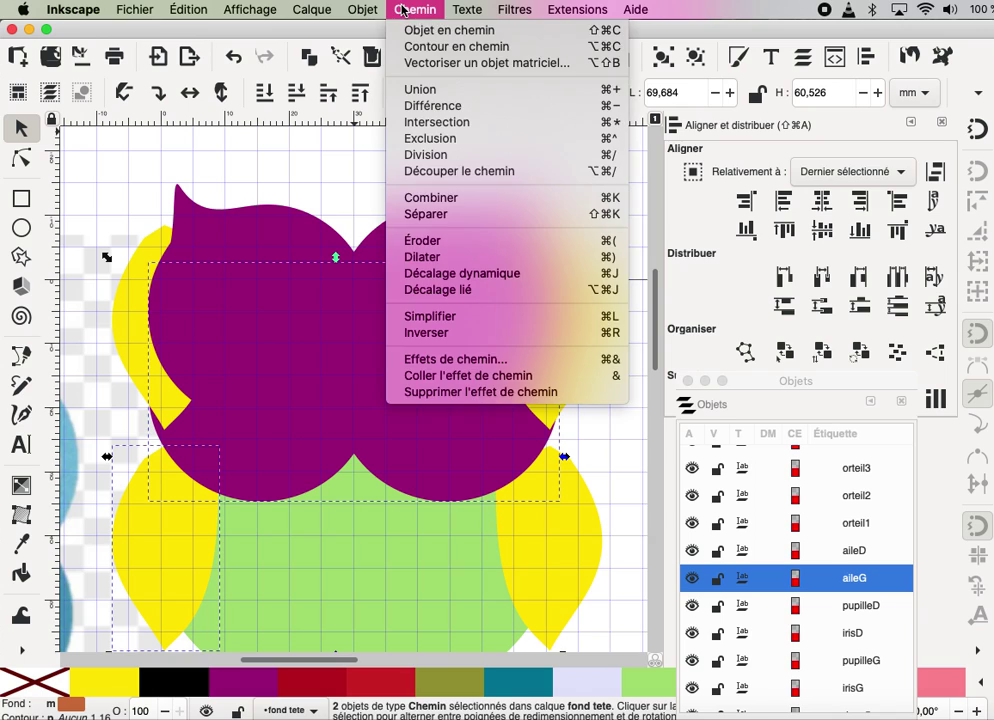
{"action": "left_click", "coordinate": [418, 113]}
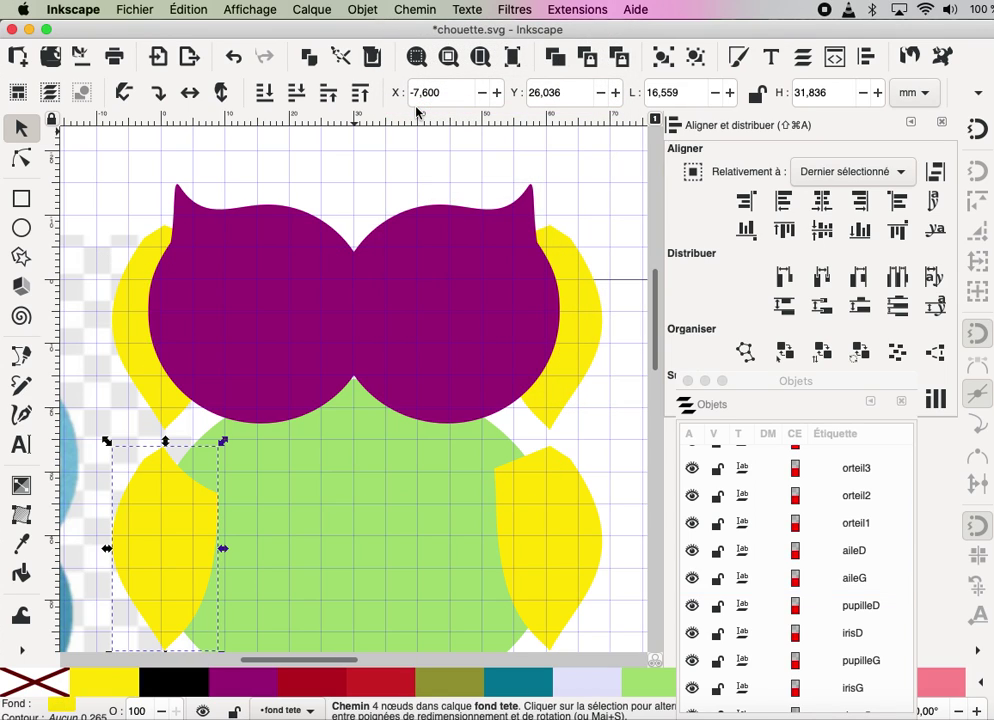
- Lower the purple head back into place, then duplicate it and raise the copy
{"action": "left_click", "coordinate": [218, 368]}
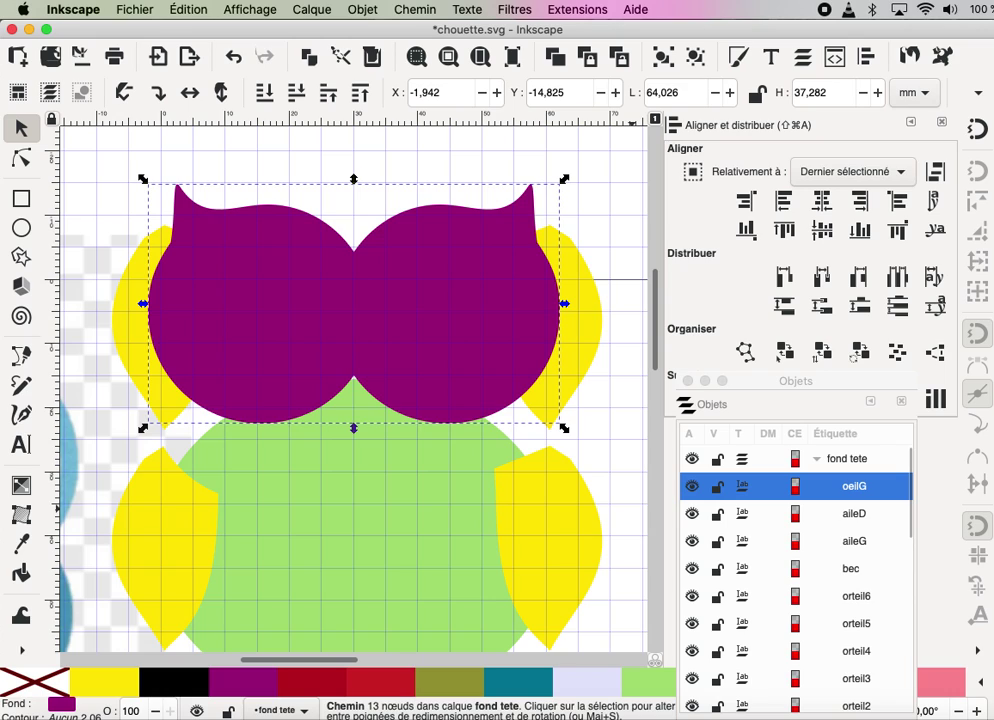
{"action": "key", "text": "Down"}
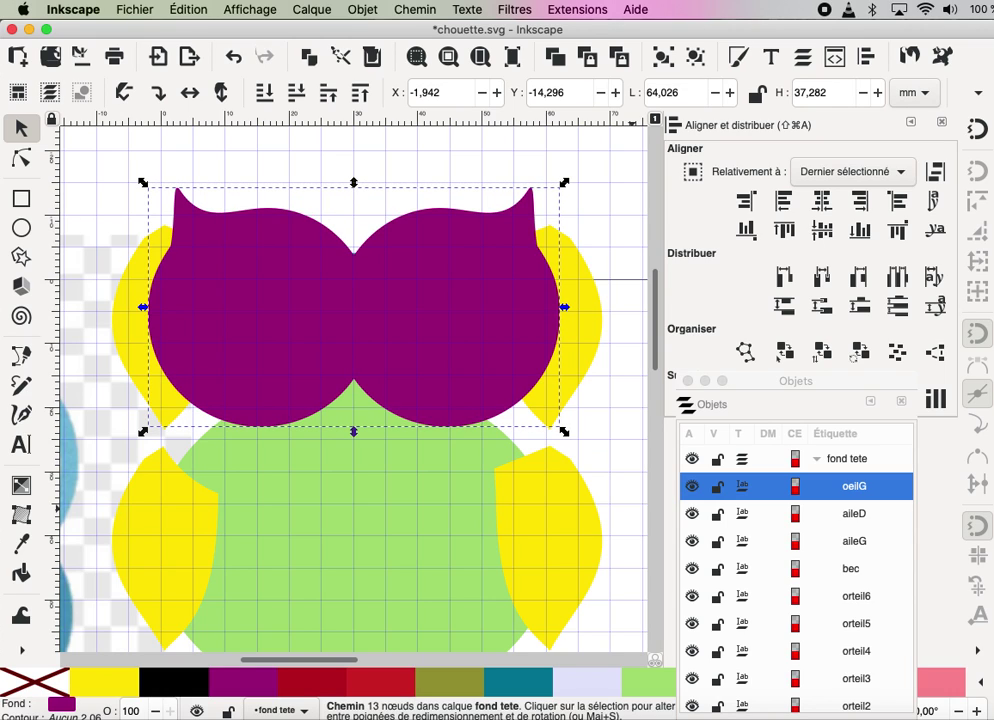
{"action": "key", "text": "Down"}
{"action": "key", "text": "Down"}
{"action": "key", "text": "Down"}
{"action": "key", "text": "Down"}
{"action": "key", "text": "Down"}
{"action": "key", "text": "Down"}
{"action": "key", "text": "Down"}
{"action": "key", "text": "Down"}
{"action": "key", "text": "Down"}
{"action": "key", "text": "Down"}
{"action": "key", "text": "Down"}
{"action": "key", "text": "Down"}
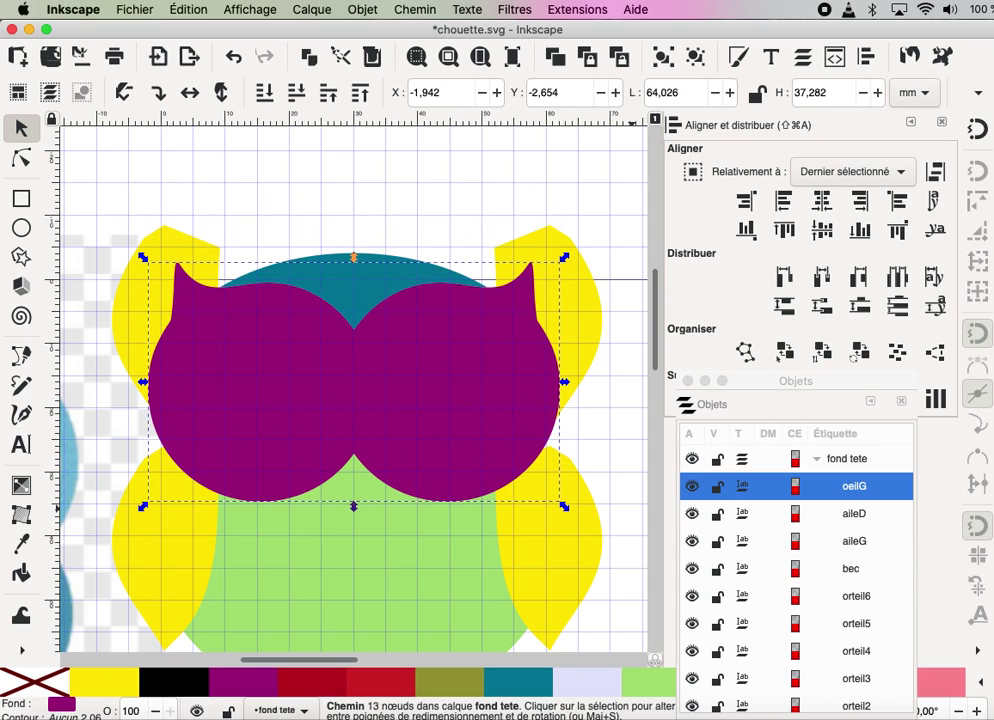
{"action": "key", "text": "Up"}
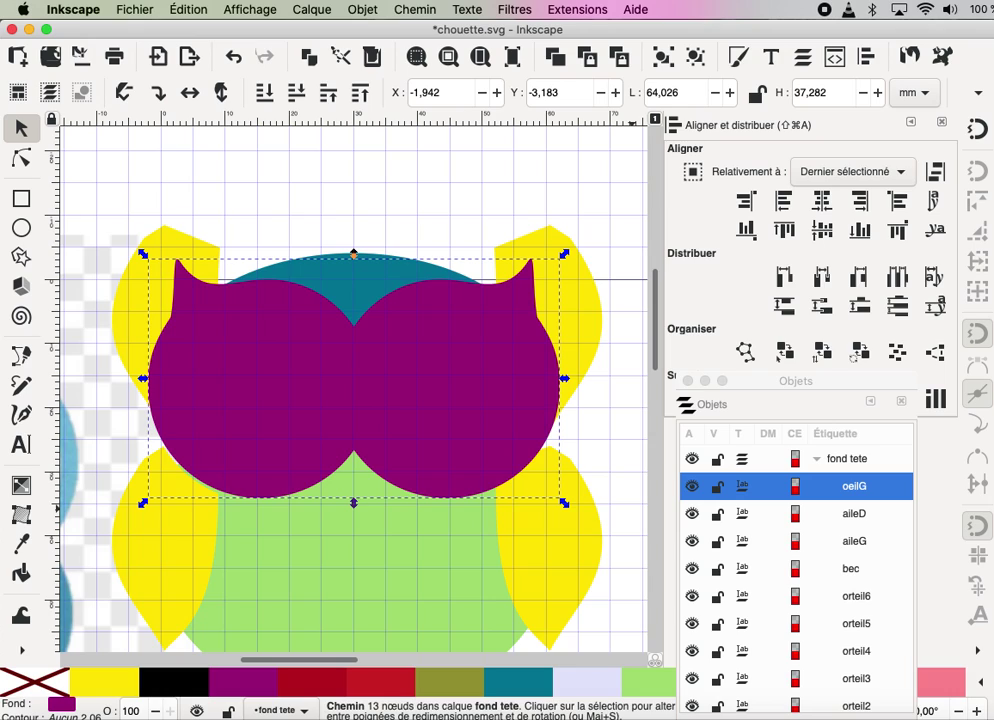
{"action": "key", "text": "Down"}
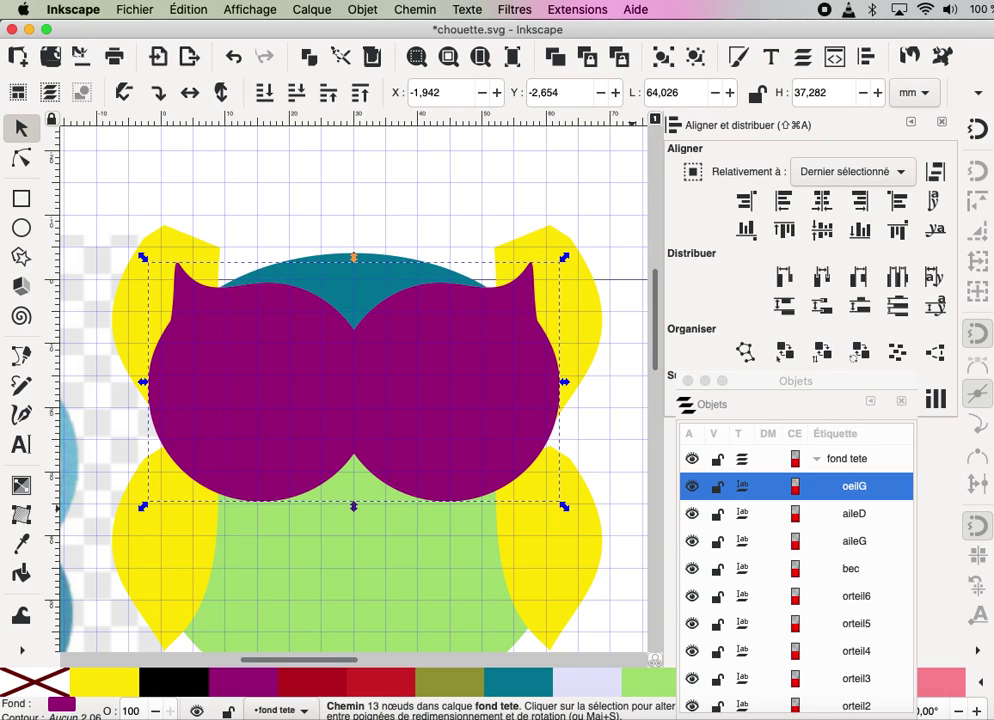
{"action": "key", "text": "ctrl+d"}
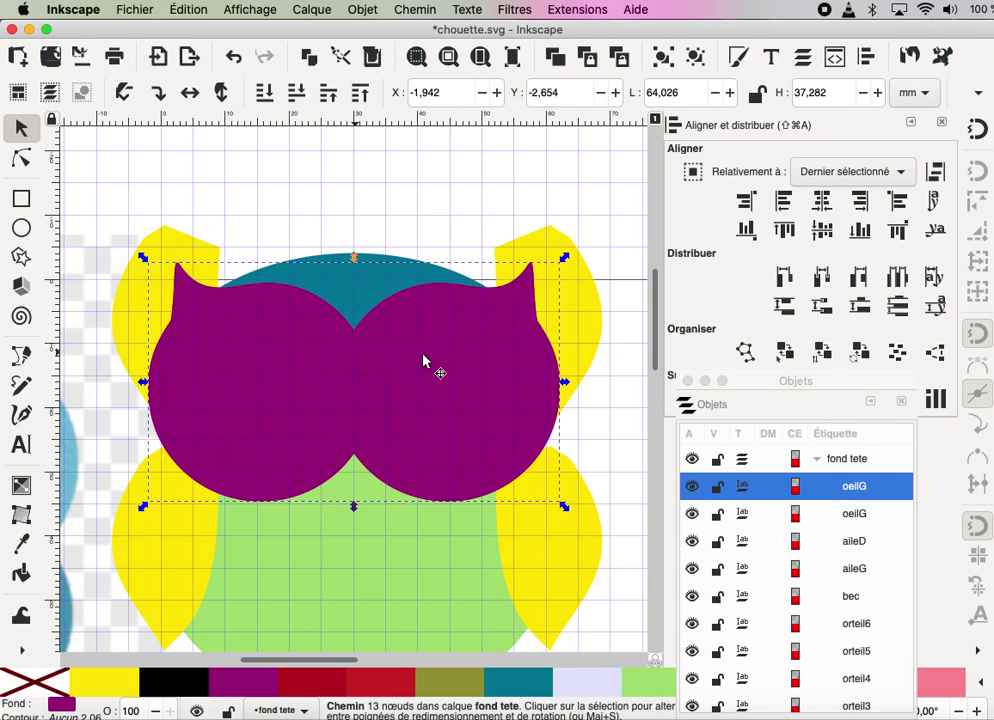
{"action": "key", "text": "Up"}
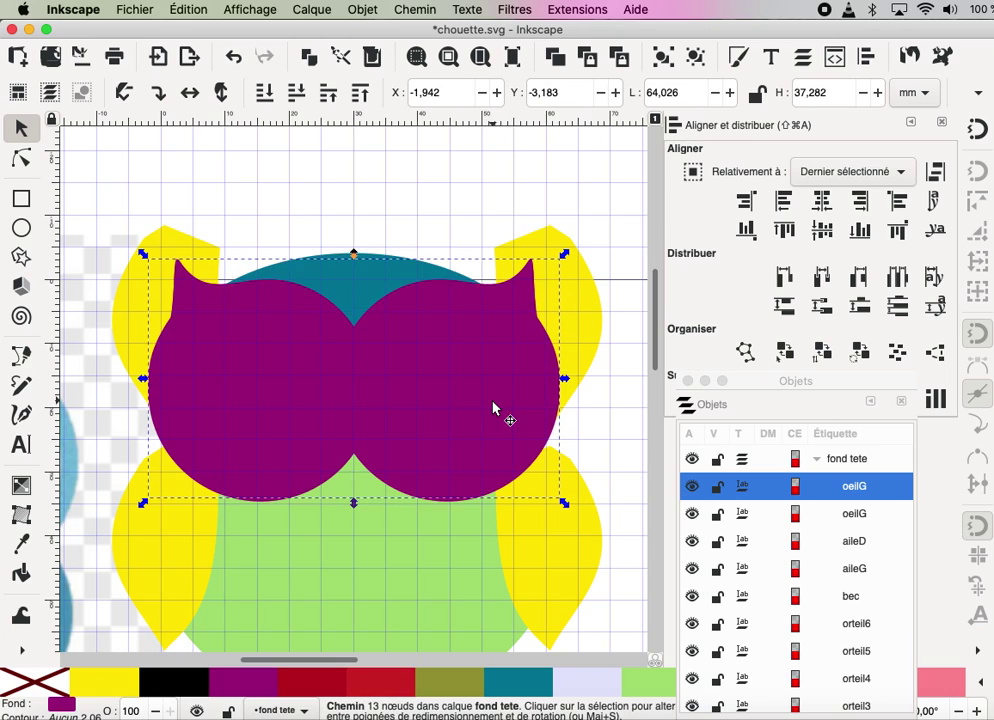
{"action": "key", "text": "Up"}
{"action": "key", "text": "Up"}
{"action": "key", "text": "Up"}
{"action": "key", "text": "Up"}
{"action": "key", "text": "Up"}
{"action": "key", "text": "Up"}
{"action": "key", "text": "Up"}
{"action": "key", "text": "Up"}
{"action": "key", "text": "Up"}
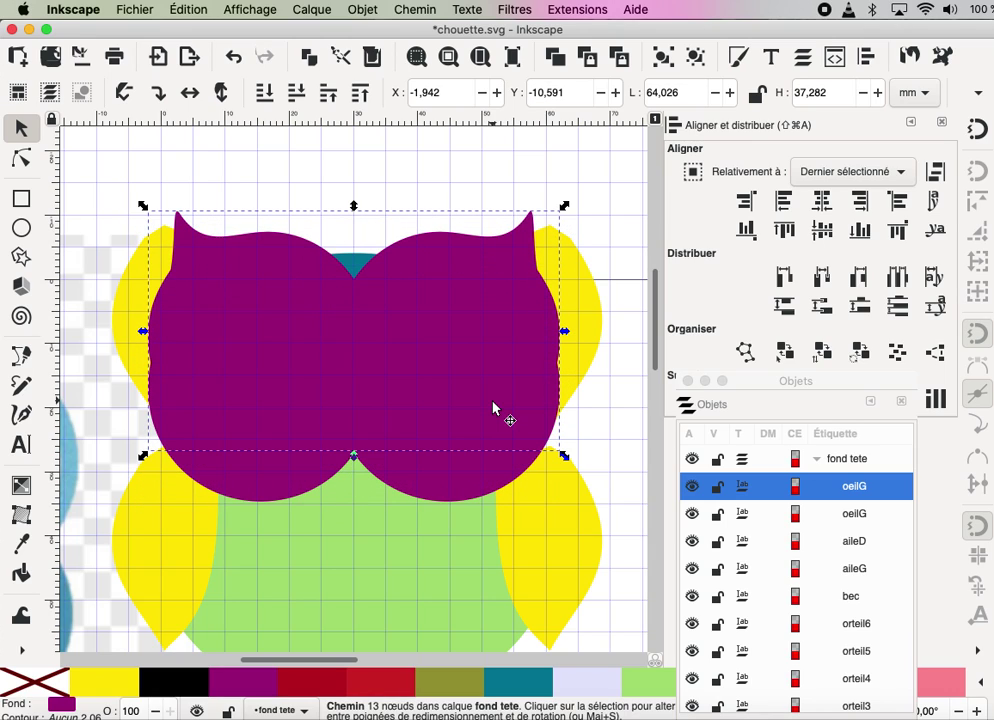
- Cut the head's overlap out of the lower right wing with Path > Difference
{"action": "left_click", "coordinate": [456, 495]}
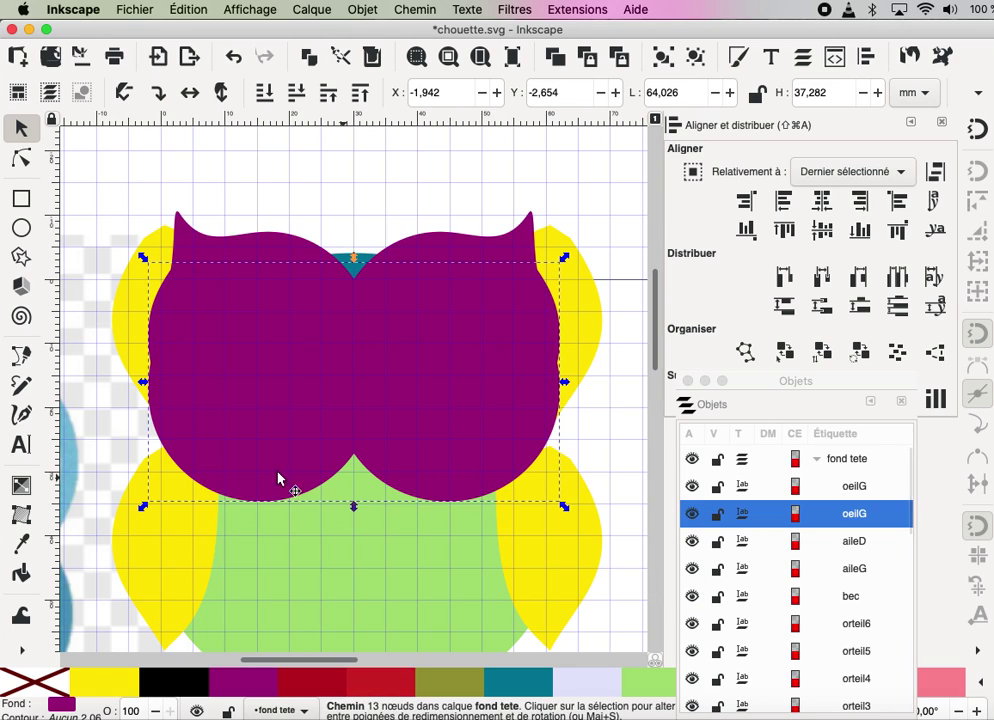
{"action": "left_click", "coordinate": [555, 572], "text": "shift"}
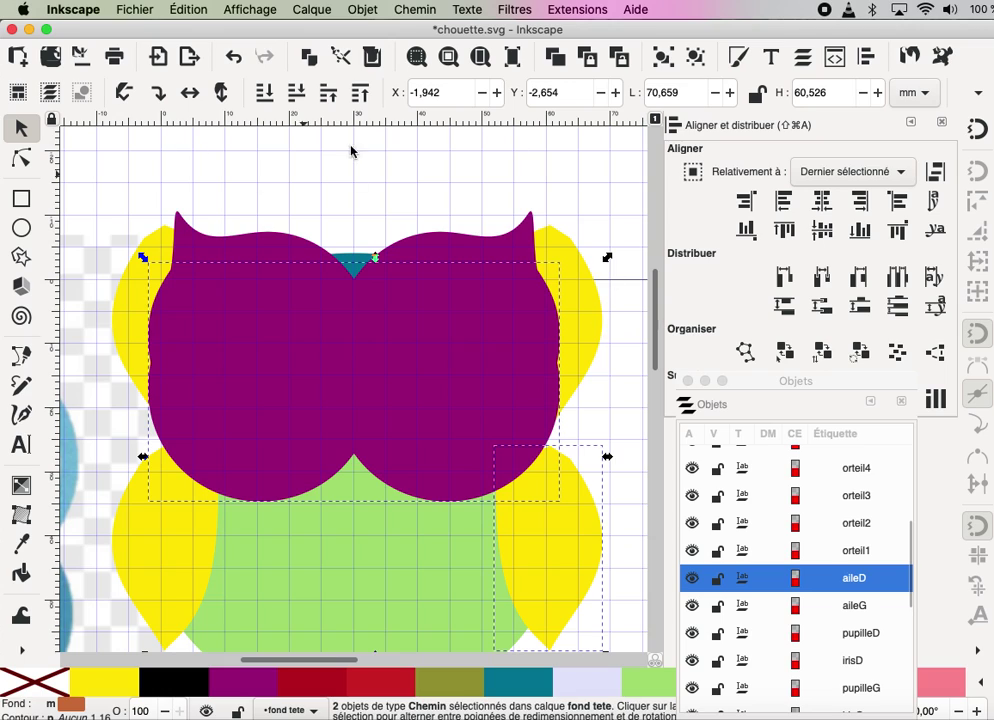
{"action": "left_click", "coordinate": [415, 10]}
{"action": "left_click", "coordinate": [435, 105]}
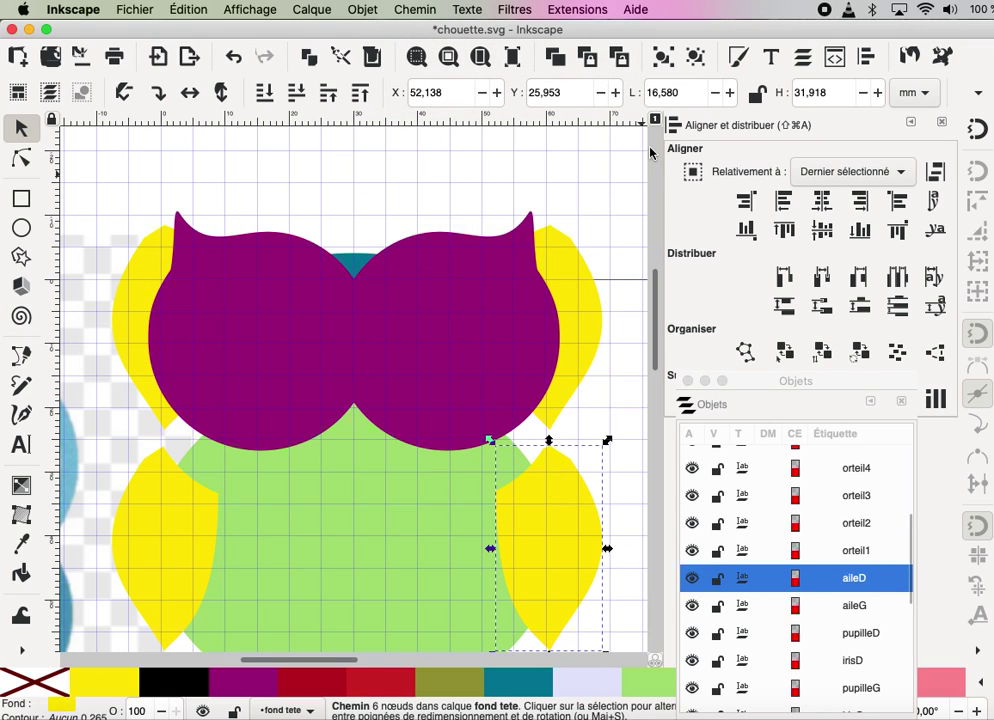
{"action": "key", "text": "Down"}
{"action": "key", "text": "Down"}
{"action": "key", "text": "Down"}
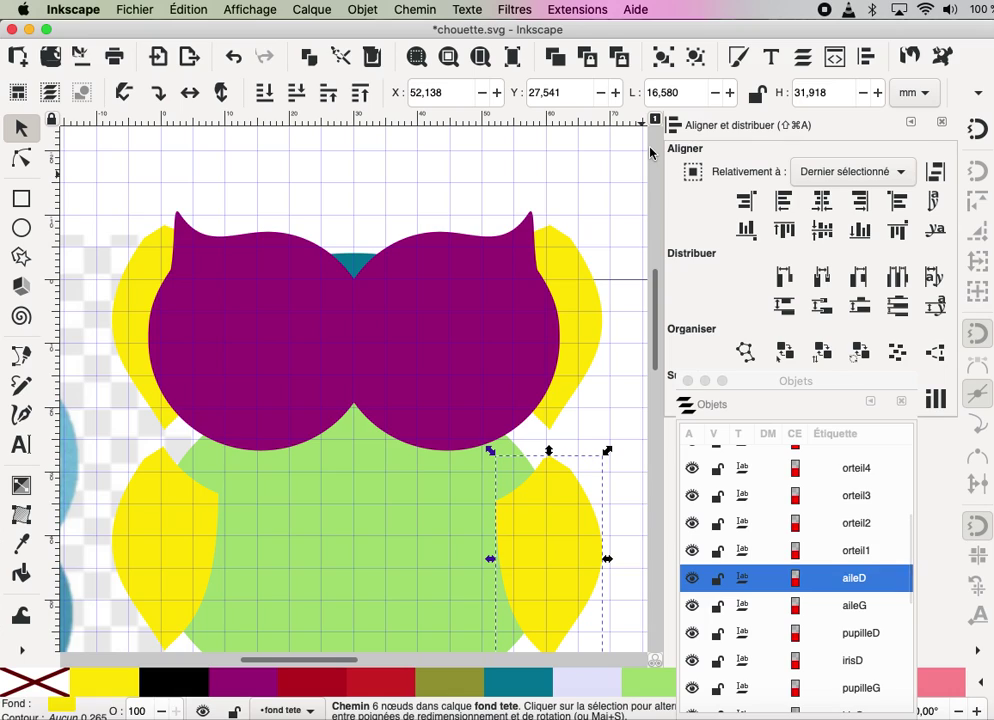
{"action": "key", "text": "Up"}
{"action": "key", "text": "Up"}
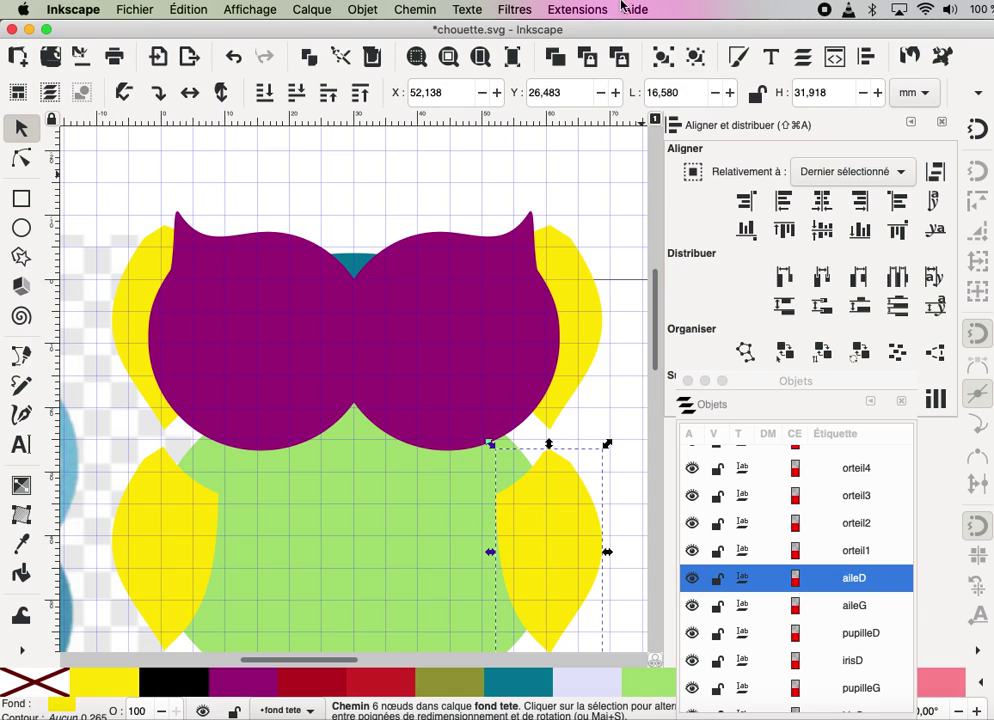
- Return the head to its original height, realign the right wing, and select both upper wings
{"action": "left_click", "coordinate": [252, 370]}
{"action": "key", "text": "Down"}
{"action": "key", "text": "Down"}
{"action": "key", "text": "Down"}
{"action": "key", "text": "Down"}
{"action": "key", "text": "Down"}
{"action": "key", "text": "Down"}
{"action": "key", "text": "Down"}
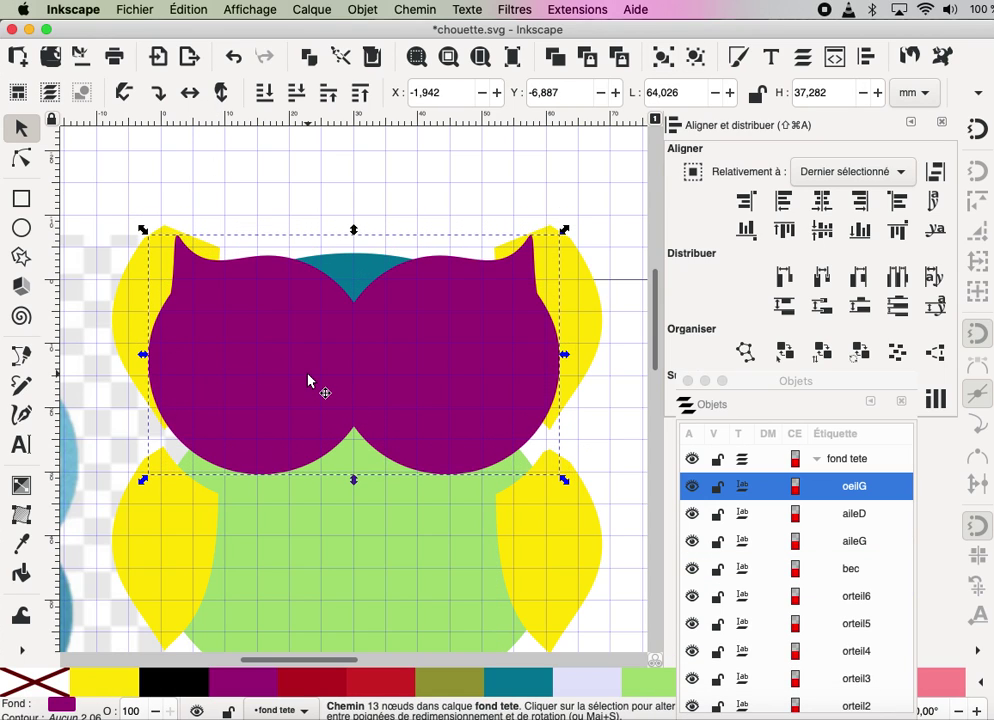
{"action": "key", "text": "Down"}
{"action": "key", "text": "Down"}
{"action": "key", "text": "Down"}
{"action": "key", "text": "Down"}
{"action": "key", "text": "Down"}
{"action": "key", "text": "Down"}
{"action": "key", "text": "Down"}
{"action": "key", "text": "Down"}
{"action": "key", "text": "Down"}
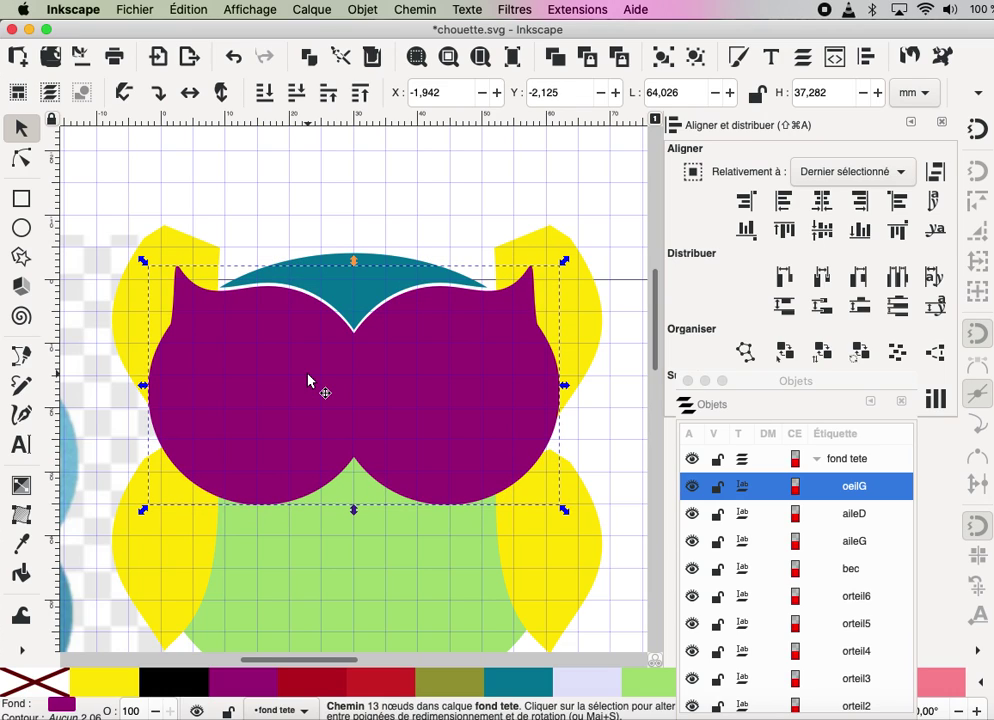
{"action": "key", "text": "Up"}
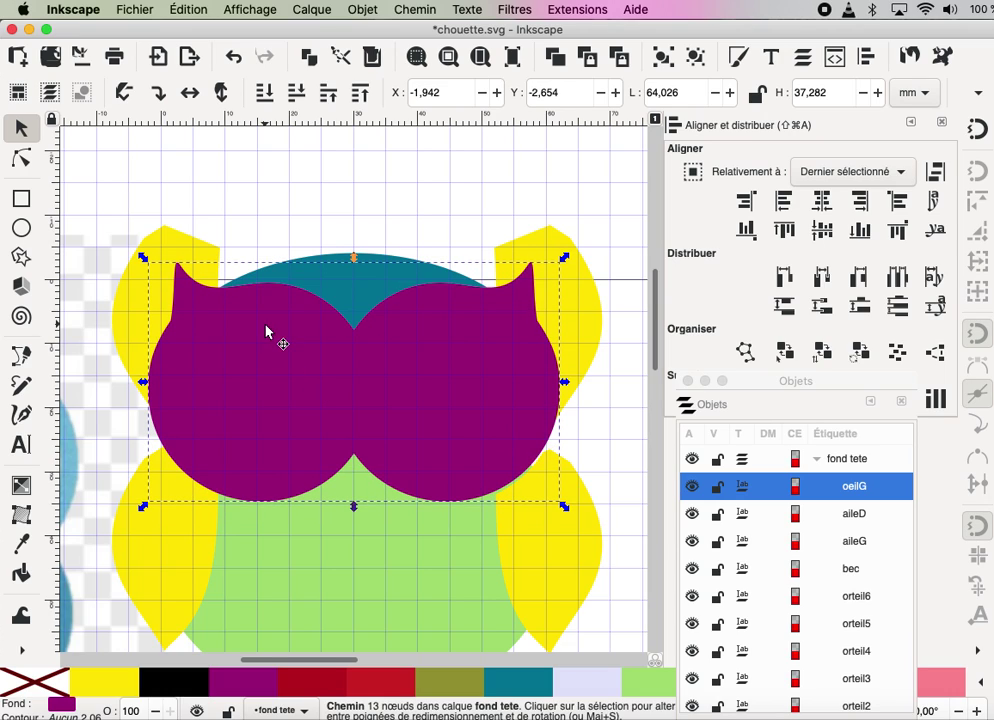
{"action": "left_click", "coordinate": [553, 574]}
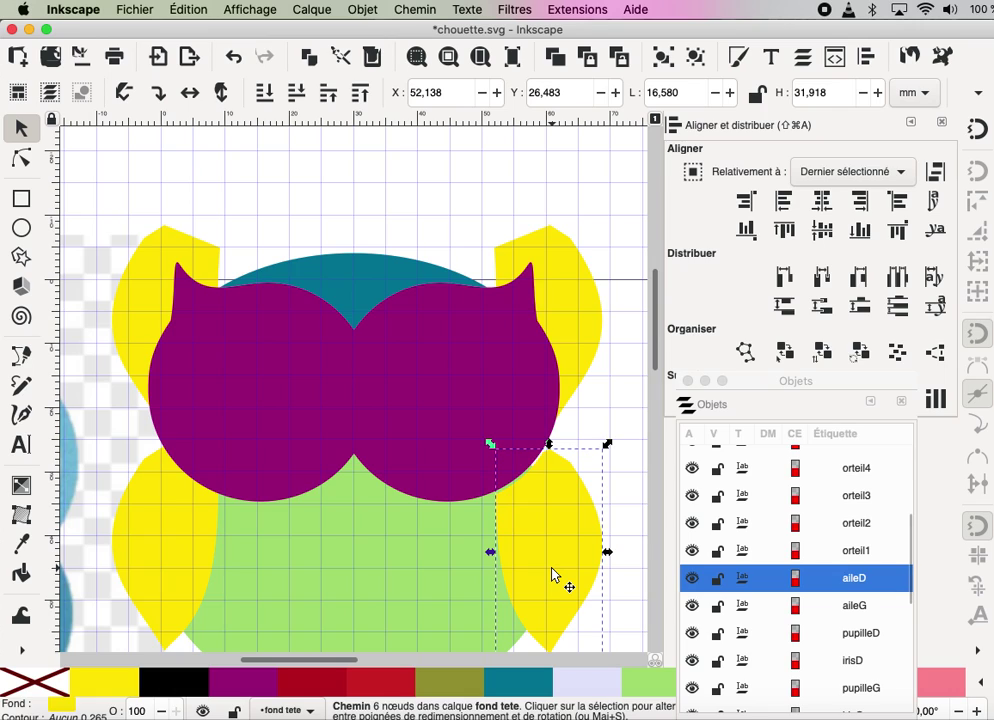
{"action": "key", "text": "Up"}
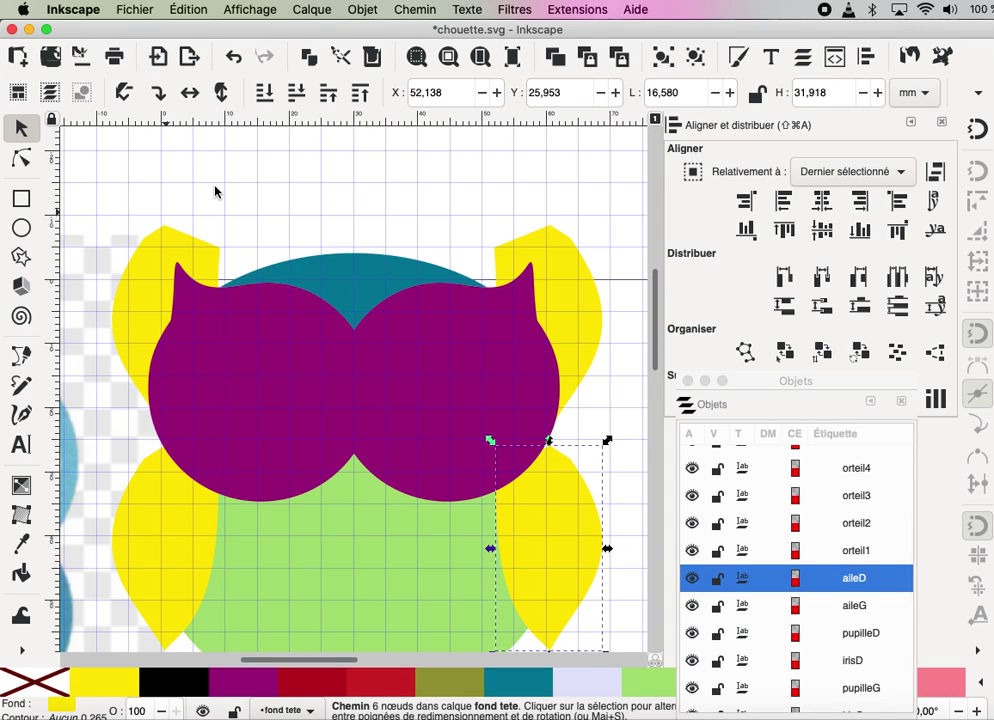
{"action": "left_click", "coordinate": [138, 266]}
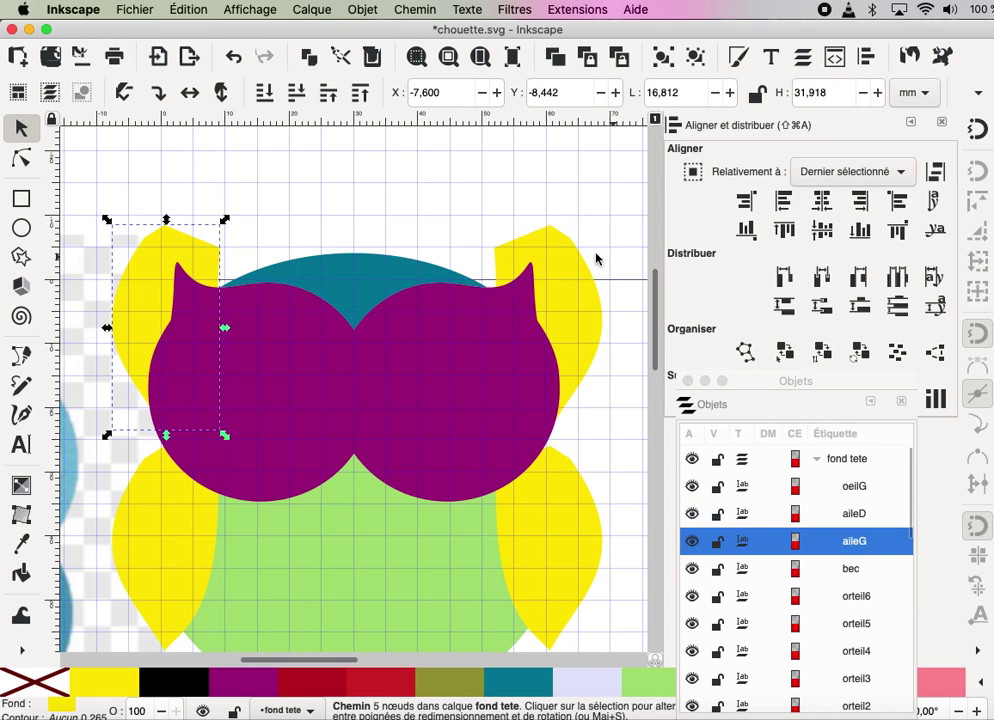
{"action": "left_click", "coordinate": [580, 289], "text": "shift"}
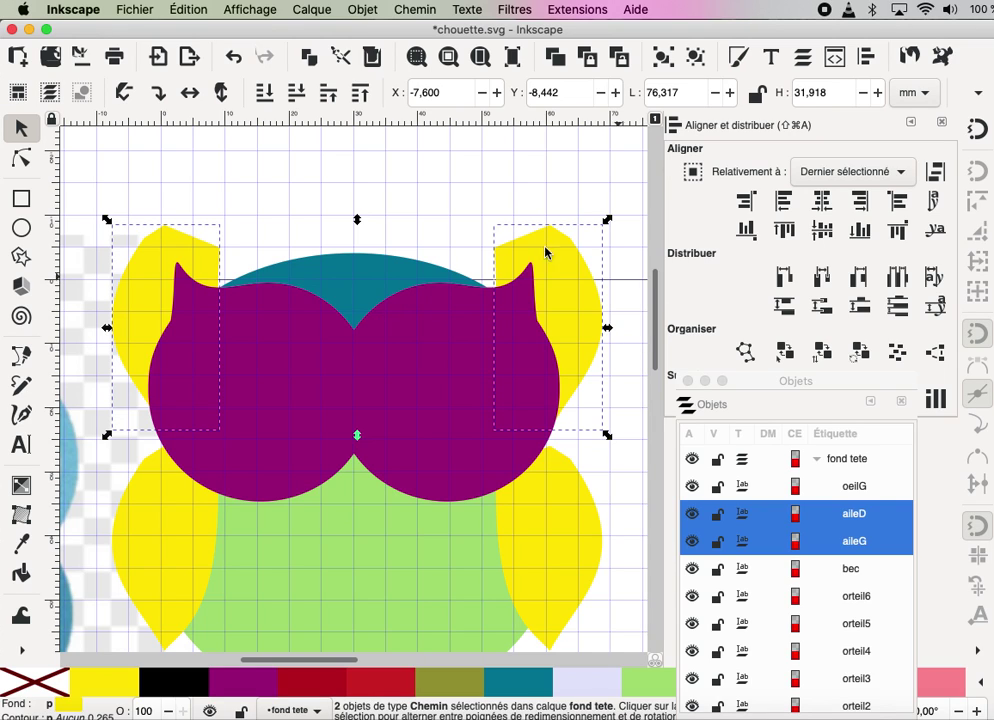
{"action": "left_click_drag", "start_coordinate": [760, 400], "coordinate": [770, 49]}
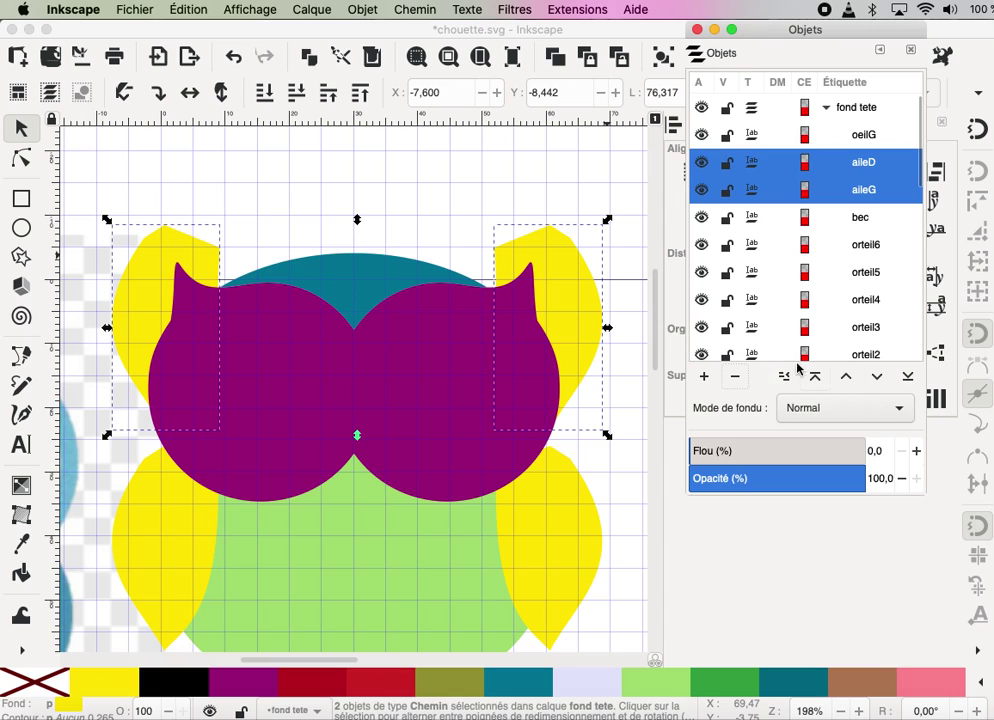
- Delete the two upper yellow wings and select the purple head together with the green body
{"action": "left_click", "coordinate": [735, 377]}
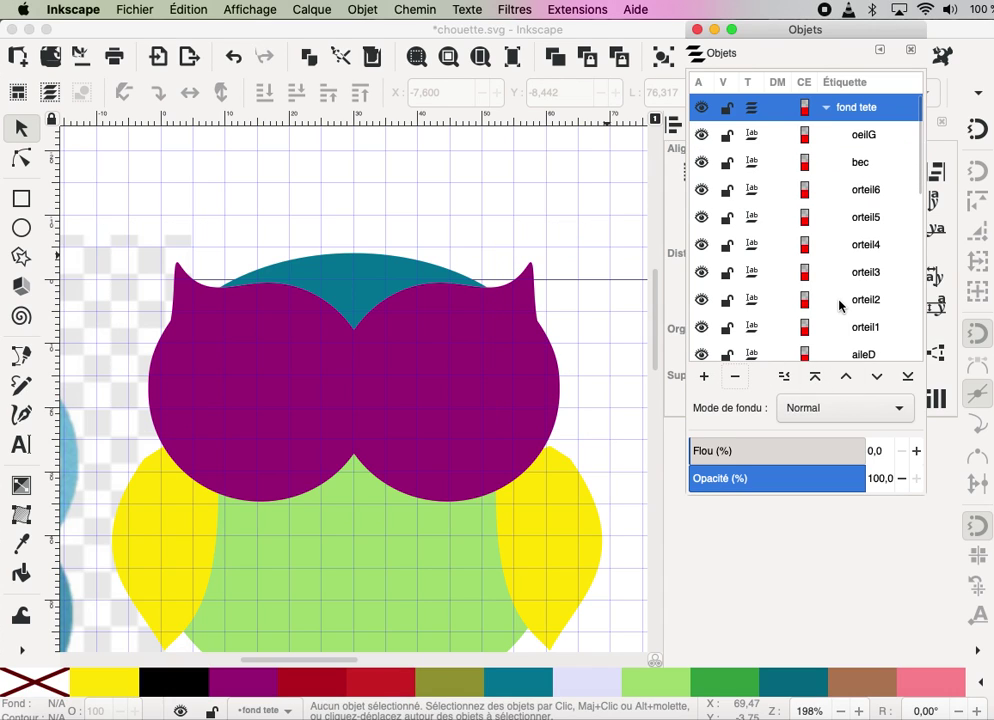
{"action": "left_click", "coordinate": [331, 405]}
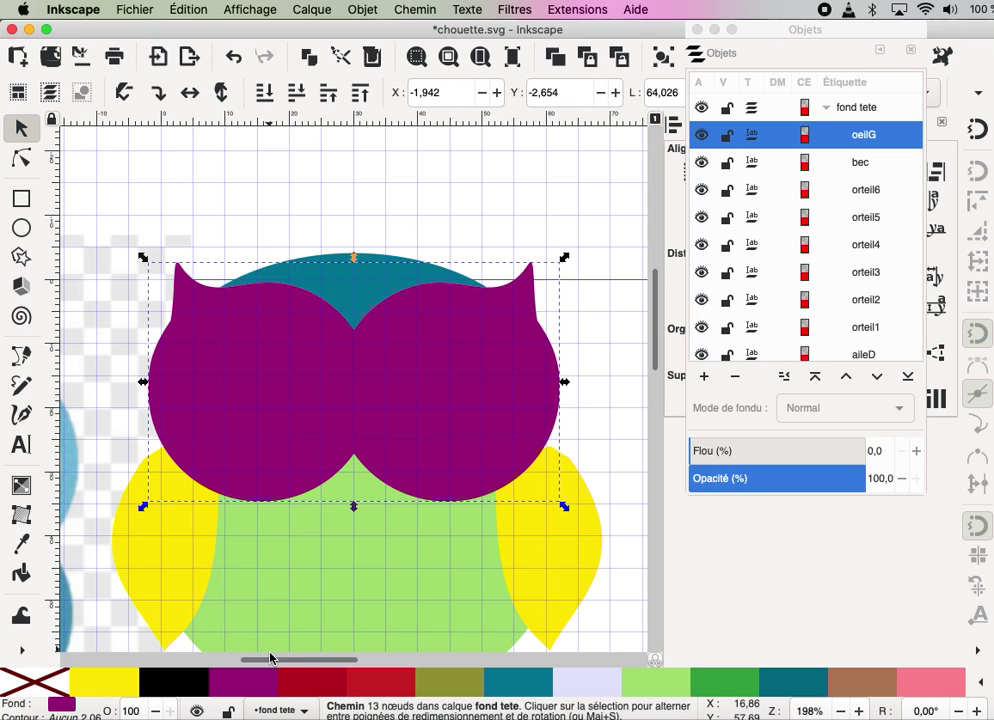
{"action": "left_click_drag", "start_coordinate": [273, 660], "coordinate": [234, 664]}
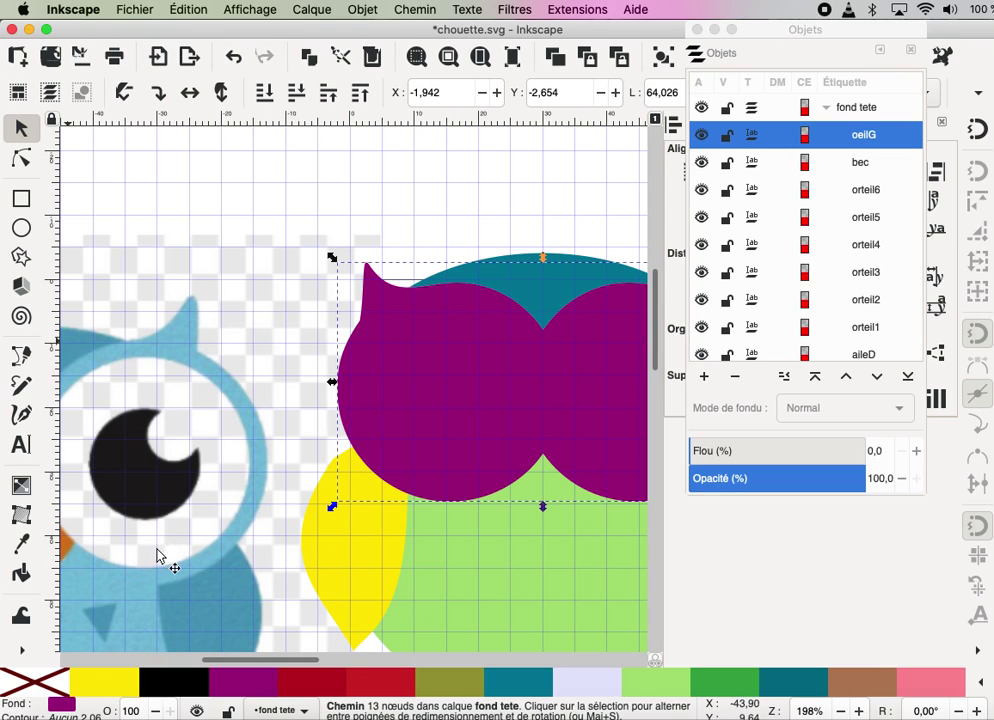
{"action": "left_click", "coordinate": [462, 585], "text": "shift"}
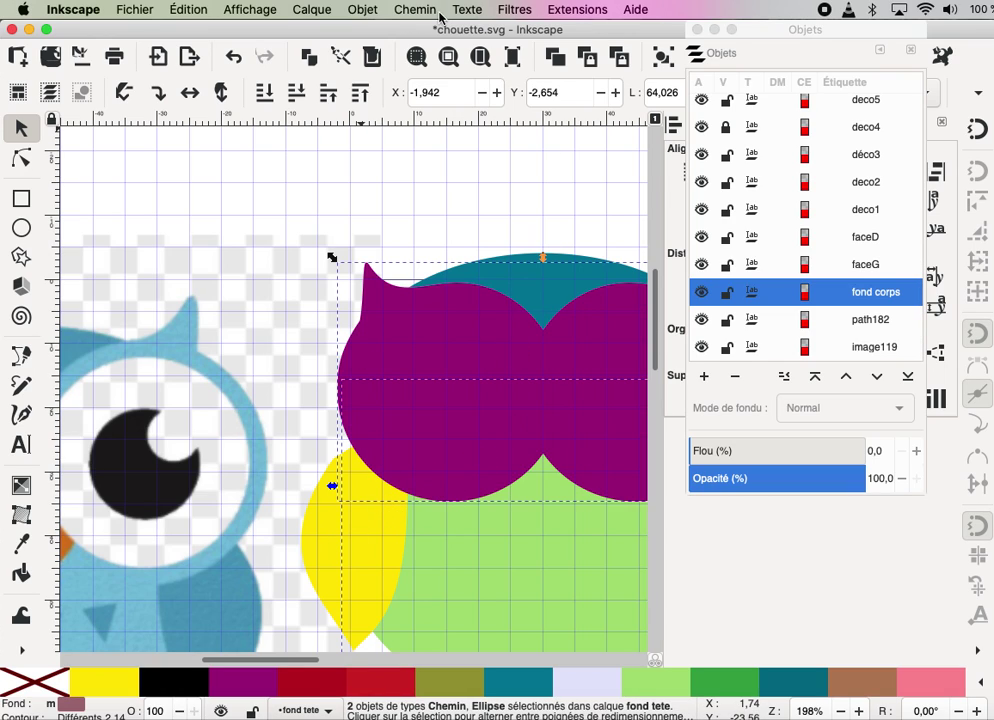
- Combine the purple head and green body into a single green path with Path > Union
{"action": "left_click", "coordinate": [405, 12]}
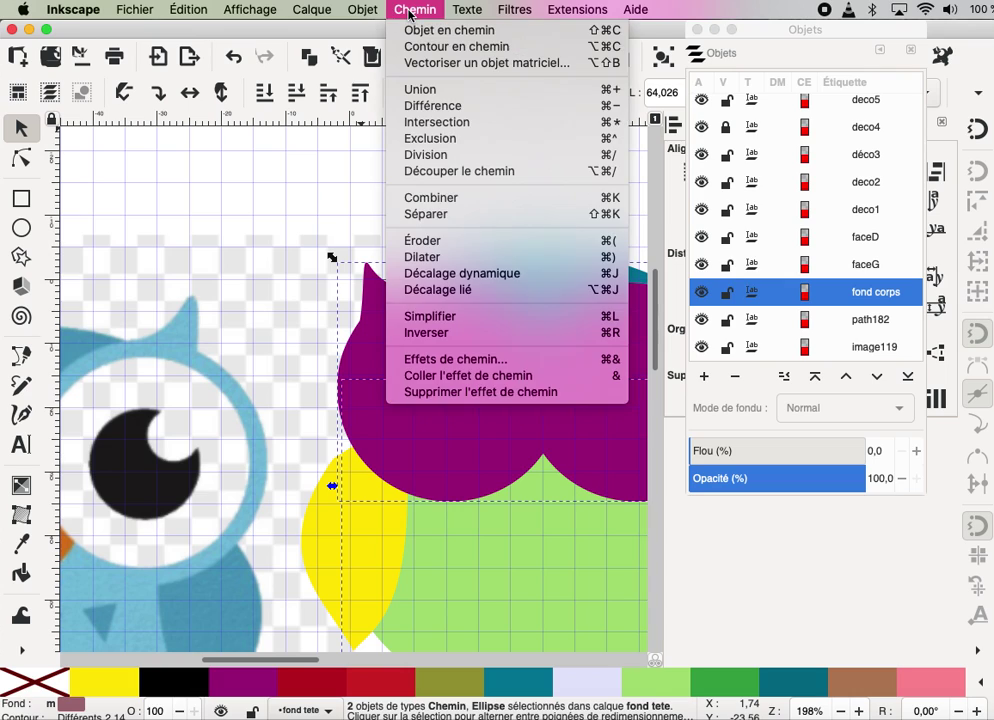
{"action": "left_click", "coordinate": [431, 90]}
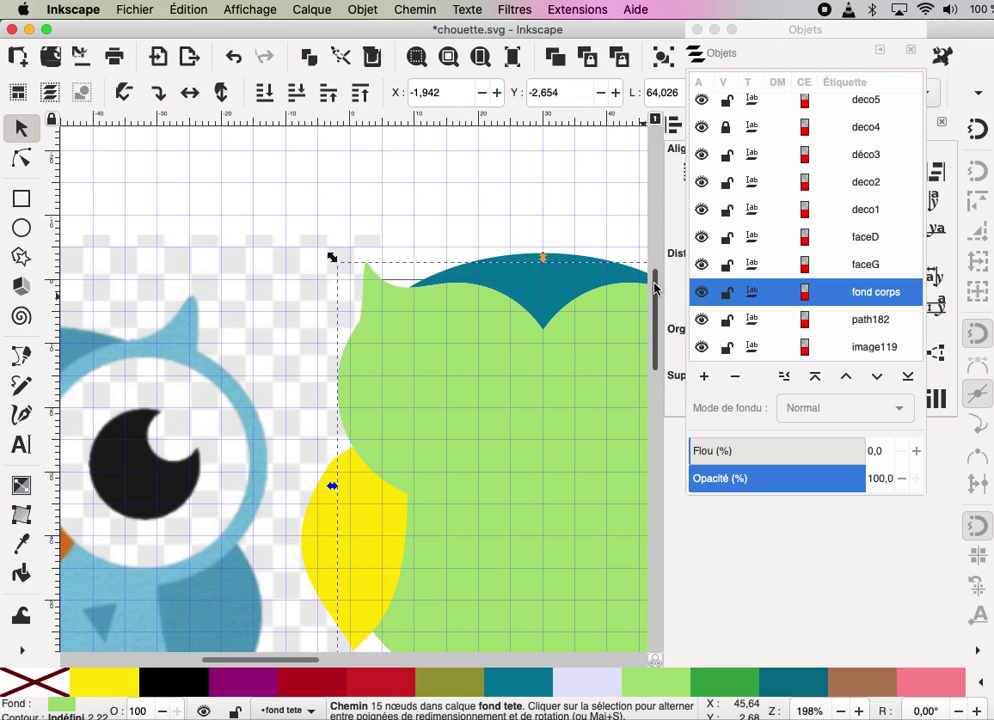
{"action": "scroll", "coordinate": [620, 380], "scroll_direction": "down", "scroll_amount": 4}
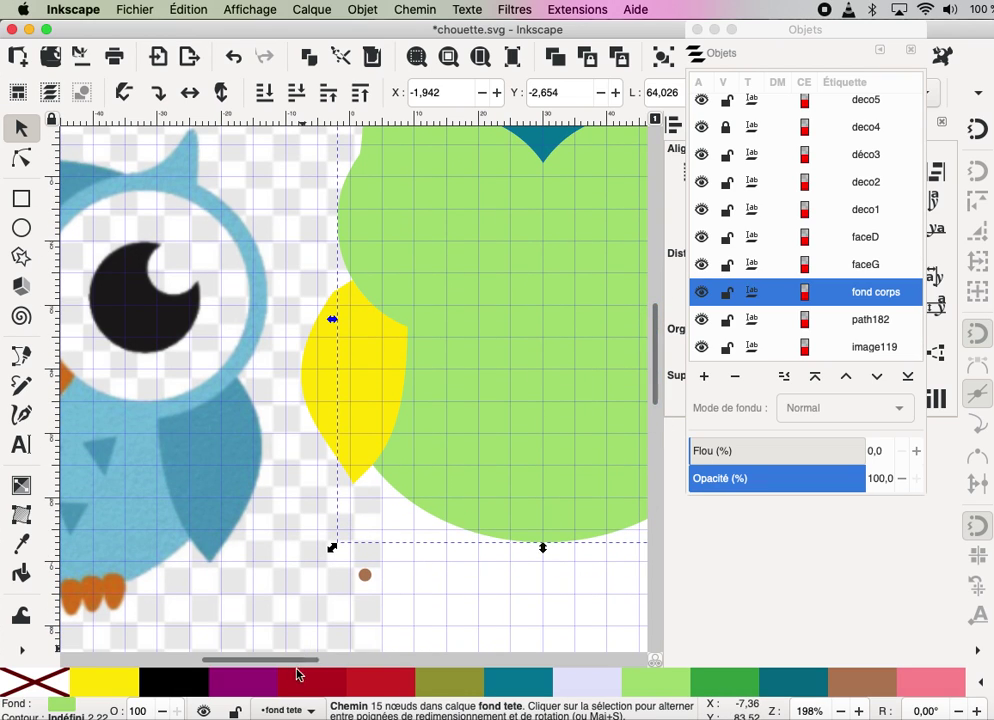
{"action": "mouse_move", "coordinate": [262, 662]}
{"action": "left_mouse_down"}
{"action": "mouse_move", "coordinate": [330, 662]}
{"action": "mouse_move", "coordinate": [313, 662]}
{"action": "left_mouse_up"}
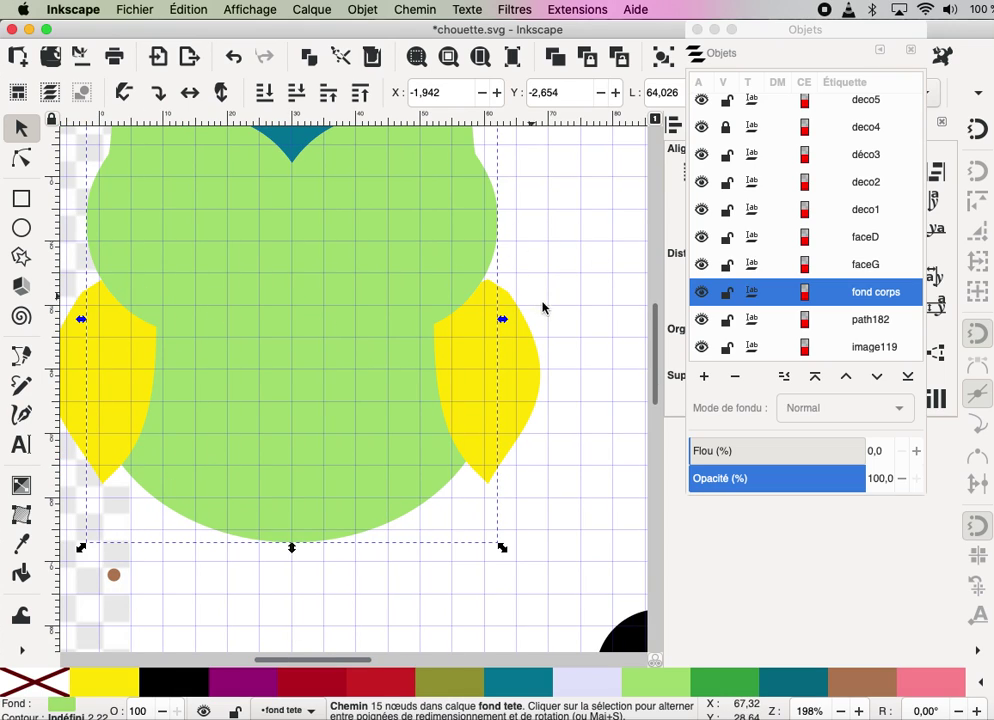
{"action": "left_click", "coordinate": [510, 410]}
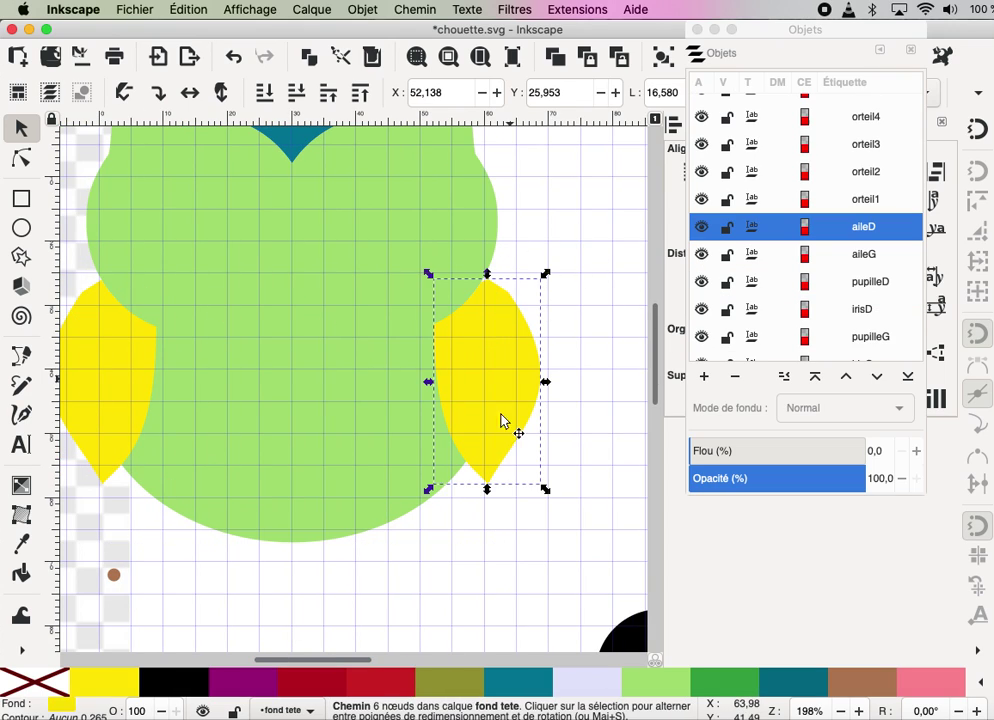
- Duplicate both yellow wings and move the copies down four steps below the green body
{"action": "left_click", "coordinate": [392, 478]}
{"action": "left_click", "coordinate": [21, 158]}
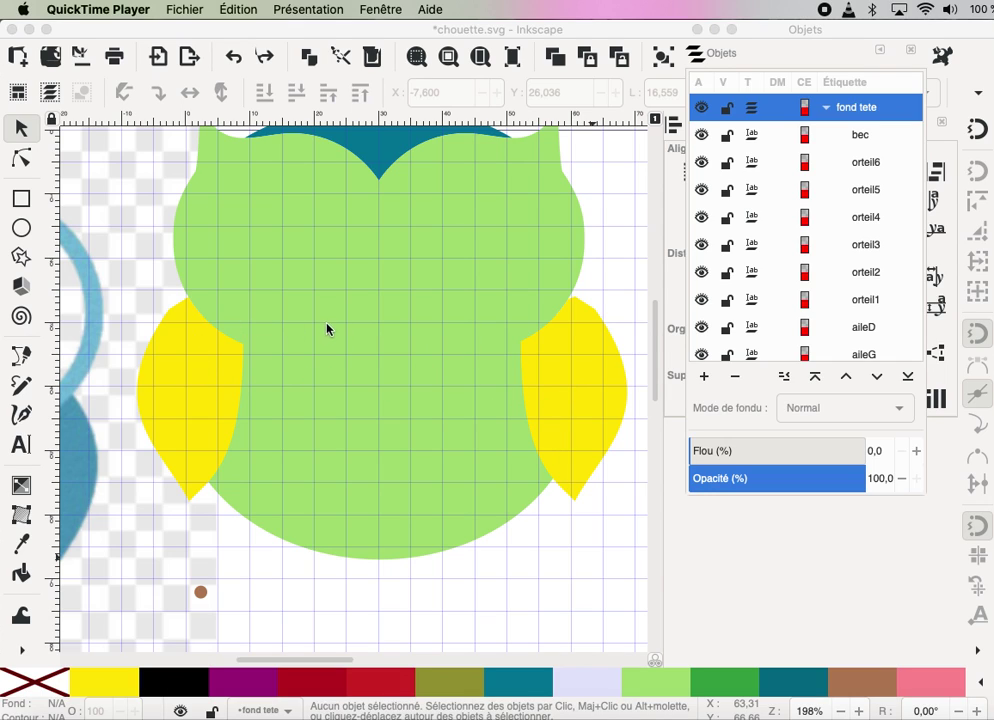
{"action": "left_click", "coordinate": [182, 383]}
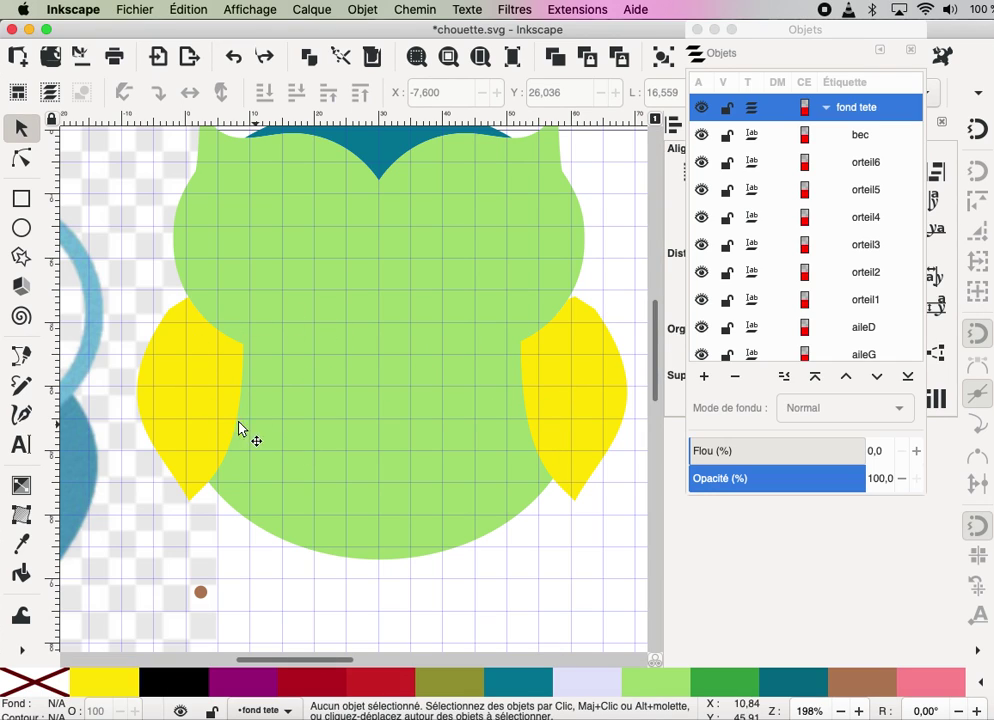
{"action": "left_click", "coordinate": [197, 430]}
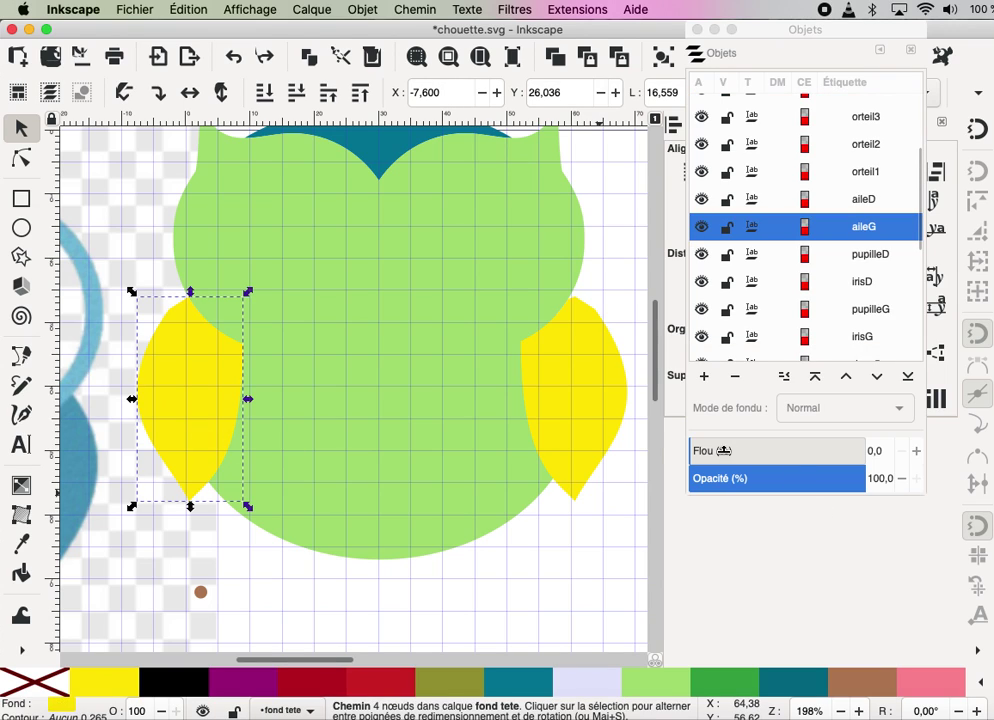
{"action": "left_click", "coordinate": [570, 375], "text": "shift"}
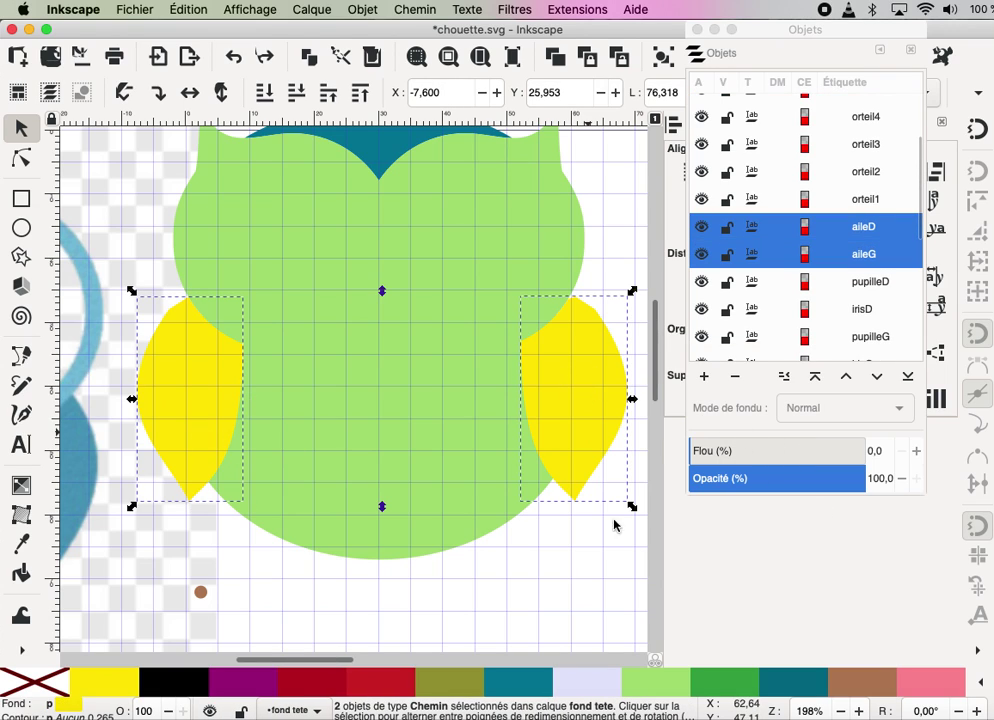
{"action": "key", "text": "Home"}
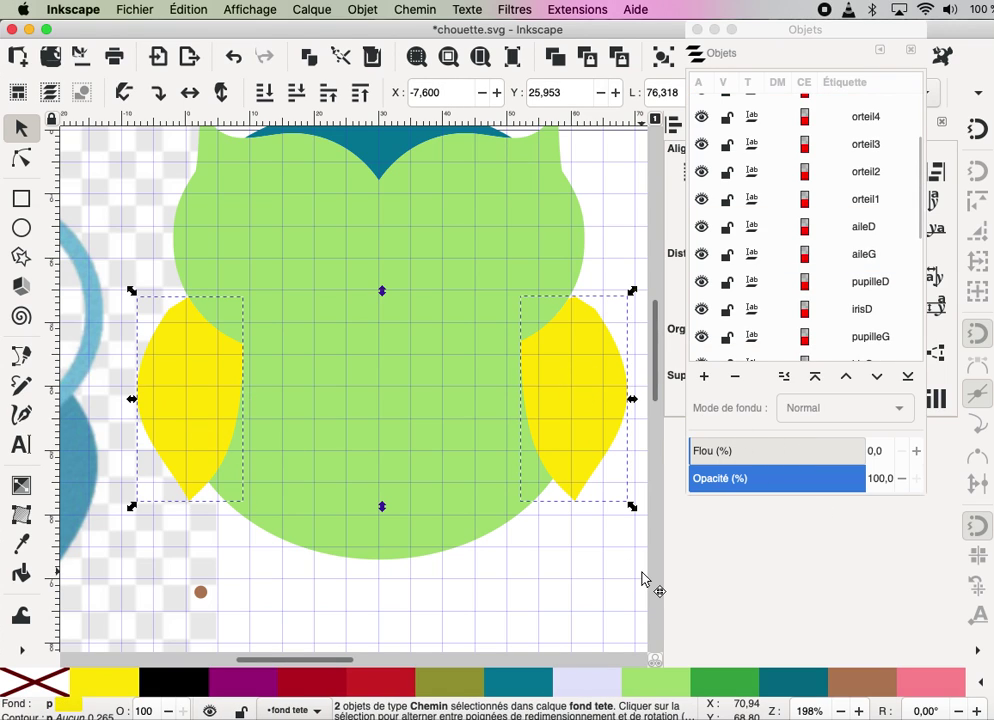
{"action": "key", "text": "Down"}
{"action": "key", "text": "Down"}
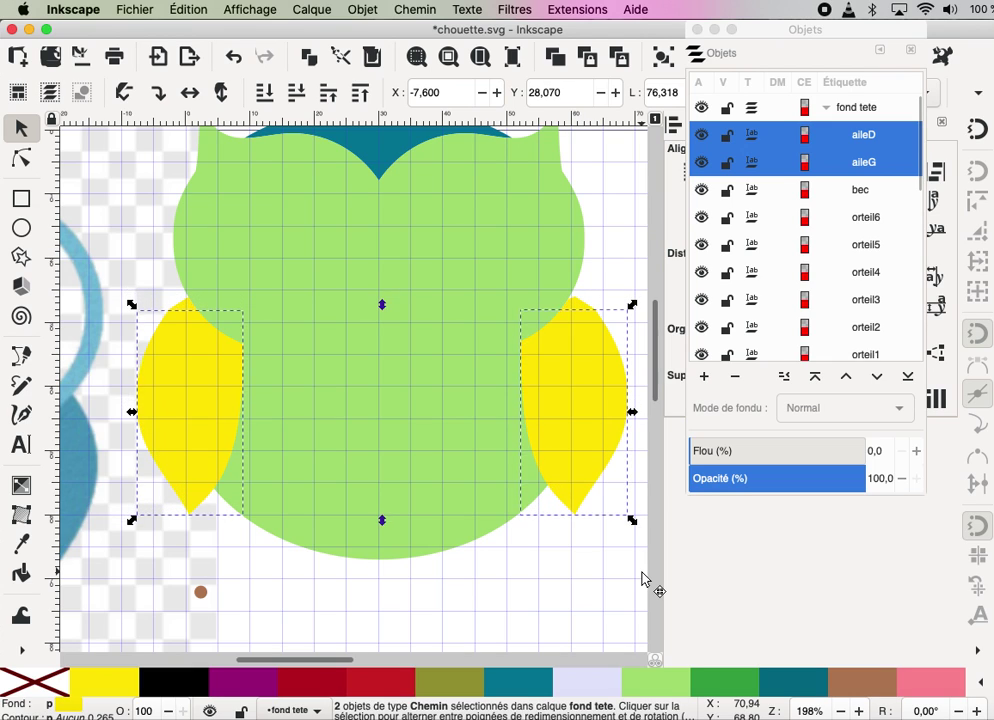
{"action": "key", "text": "Down"}
{"action": "key", "text": "Down"}
{"action": "key", "text": "Down"}
{"action": "key", "text": "Down"}
{"action": "key", "text": "Down"}
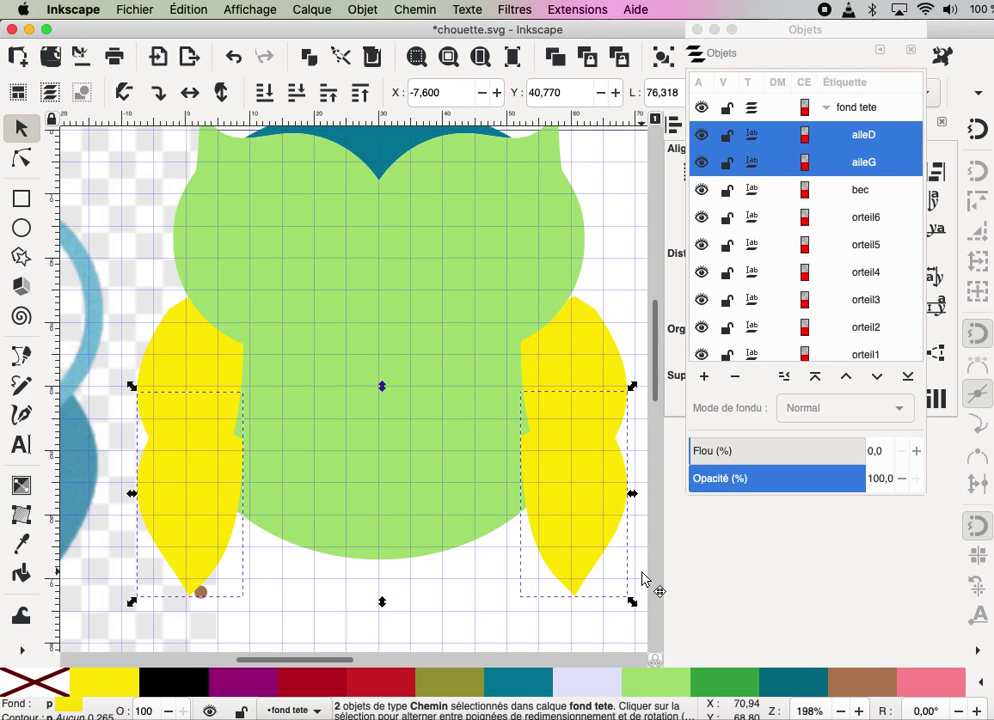
{"action": "key", "text": "Down"}
{"action": "key", "text": "Down"}
{"action": "key", "text": "Down"}
{"action": "key", "text": "Down"}
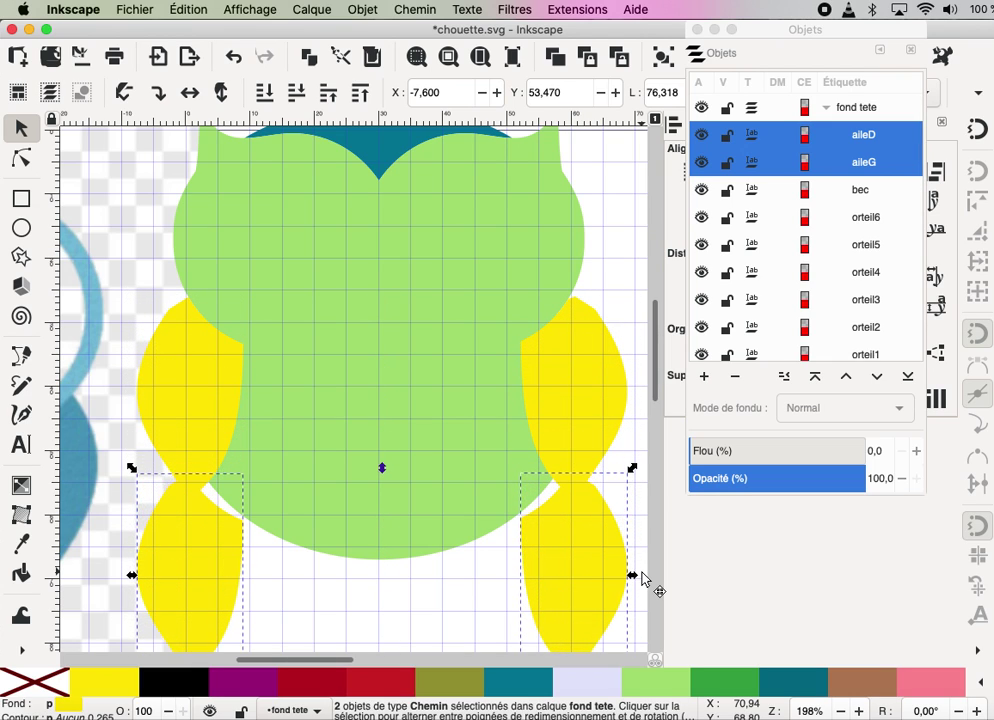
{"action": "key", "text": "Down"}
{"action": "key", "text": "Down"}
{"action": "key", "text": "Down"}
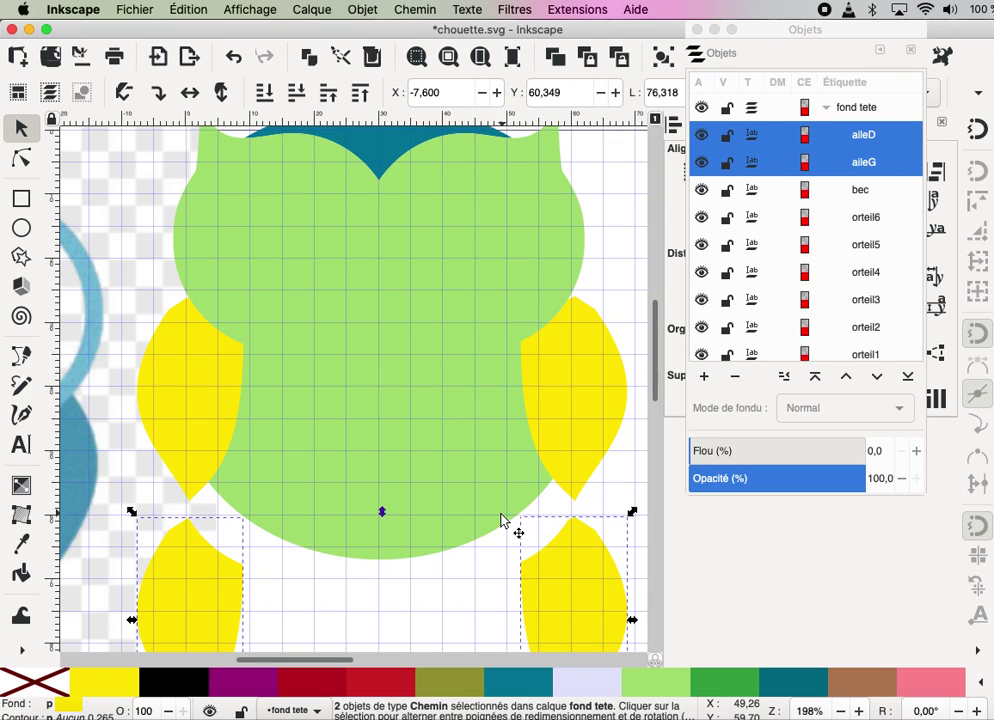
{"action": "left_click", "coordinate": [328, 215]}
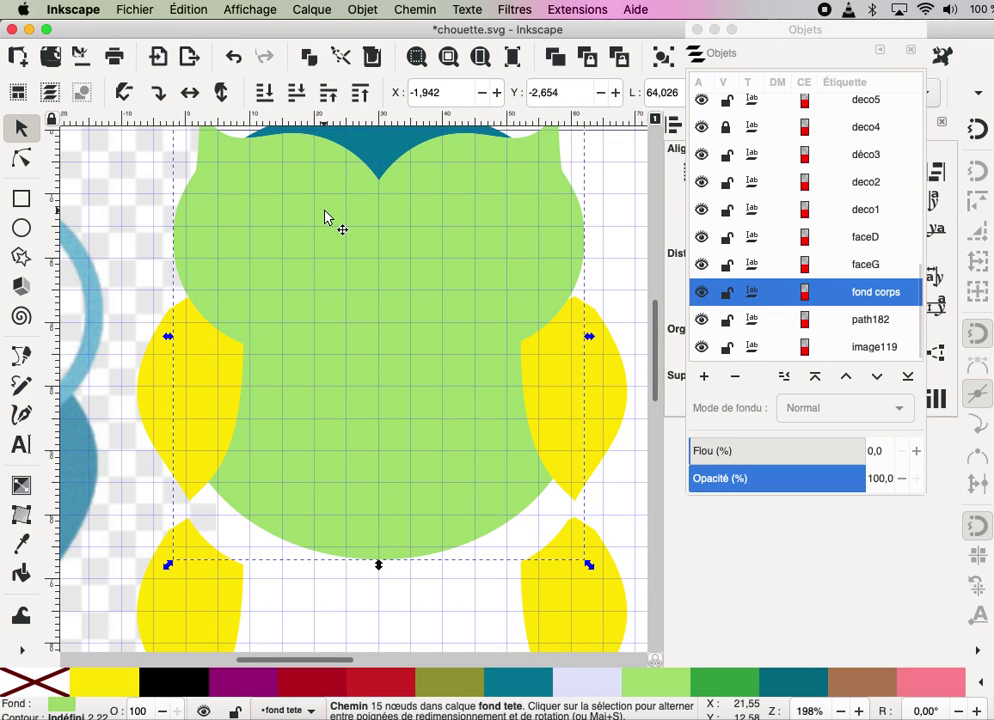
- Cut the left and right yellow wings out of the green body with Path > Difference
{"action": "left_click", "coordinate": [166, 412], "text": "shift"}
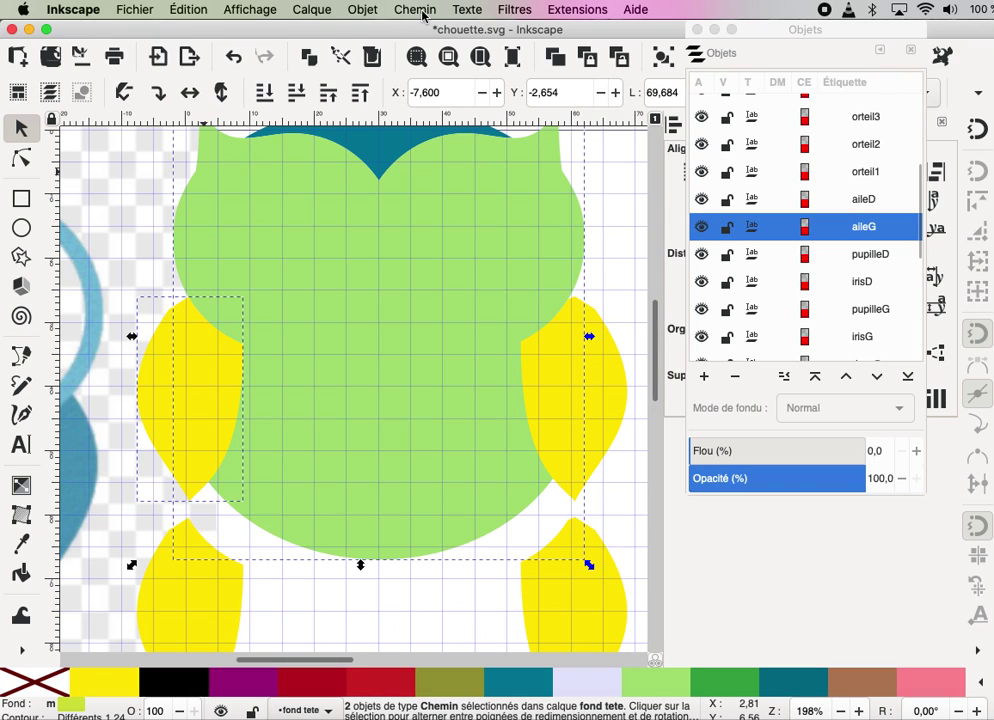
{"action": "left_click", "coordinate": [421, 10]}
{"action": "left_click", "coordinate": [445, 104]}
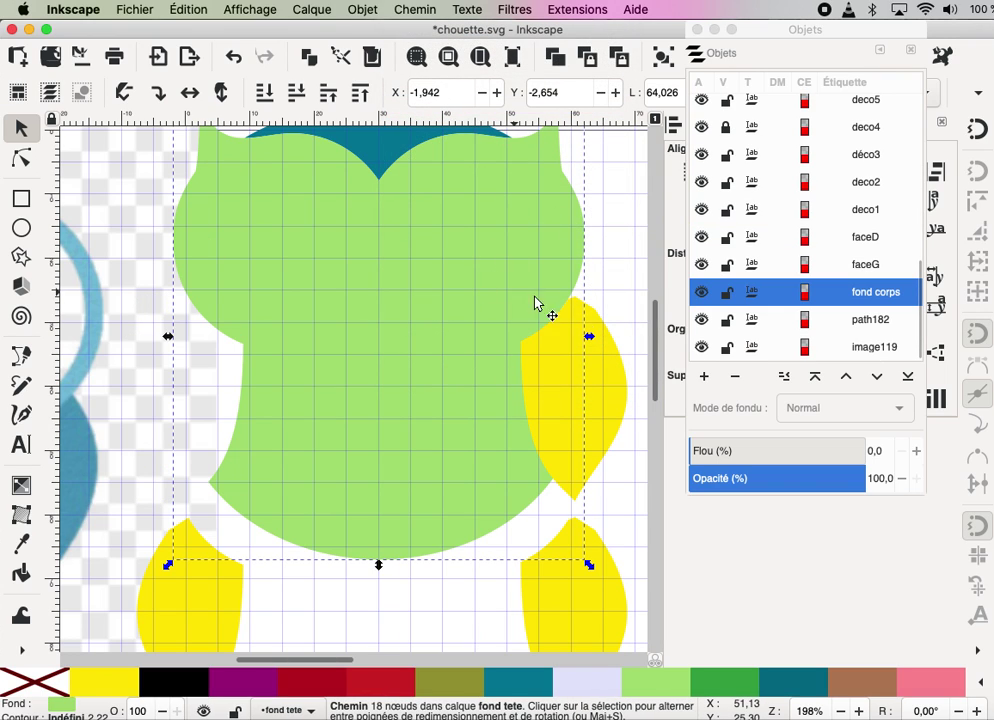
{"action": "left_click", "coordinate": [614, 401], "text": "shift"}
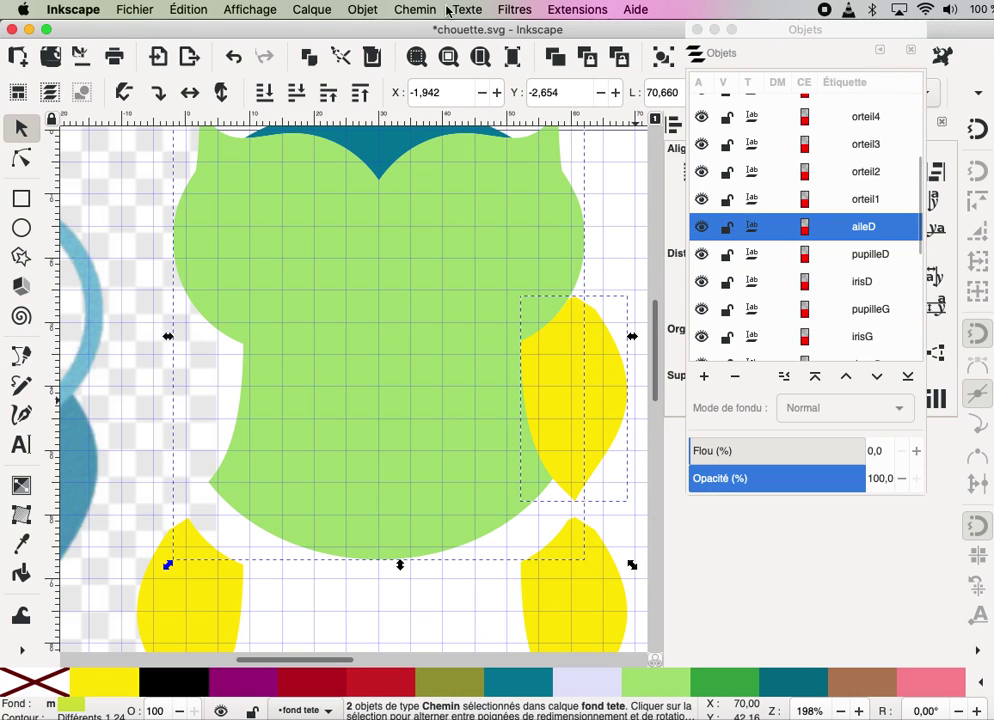
{"action": "left_click", "coordinate": [415, 10]}
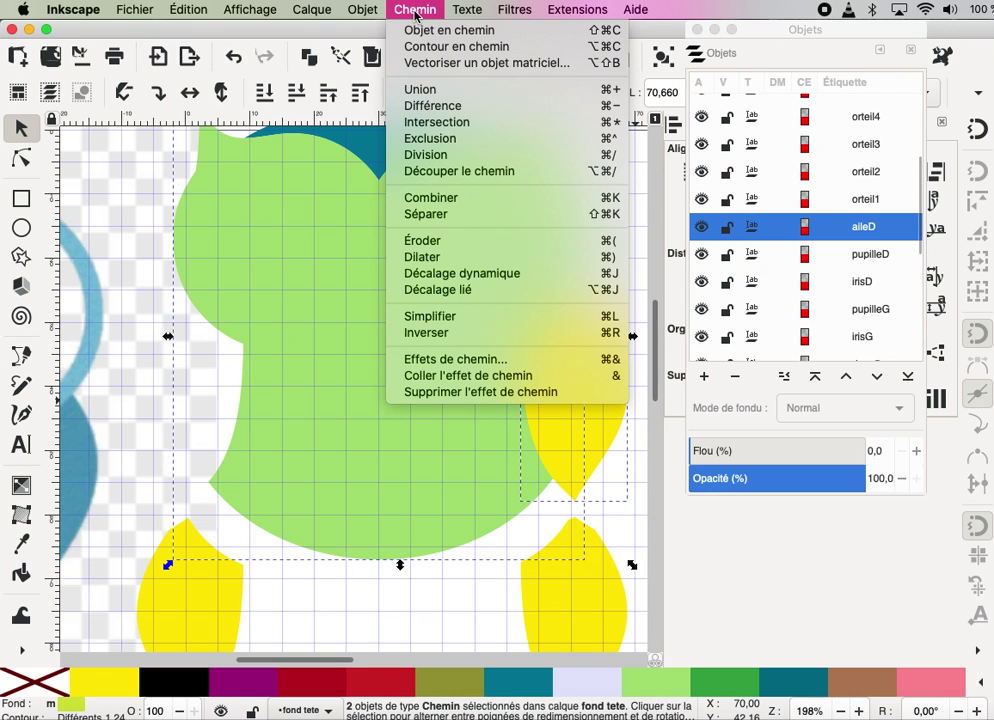
{"action": "left_click", "coordinate": [438, 106]}
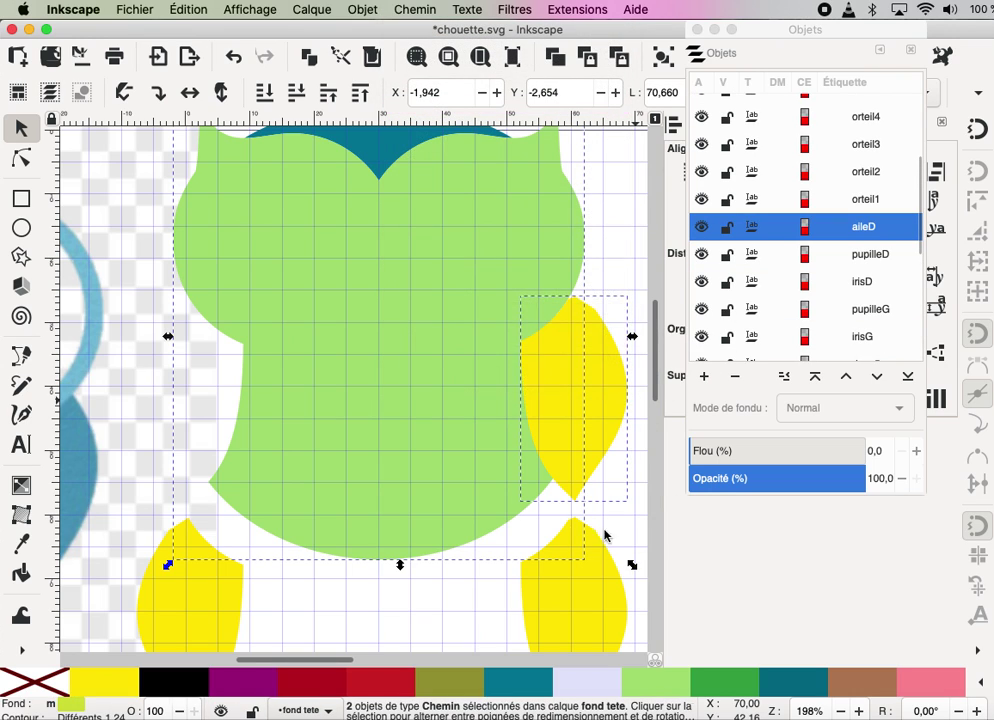
- Nudge the remaining lower wing pair up three steps into the body notches
{"action": "left_click", "coordinate": [222, 602]}
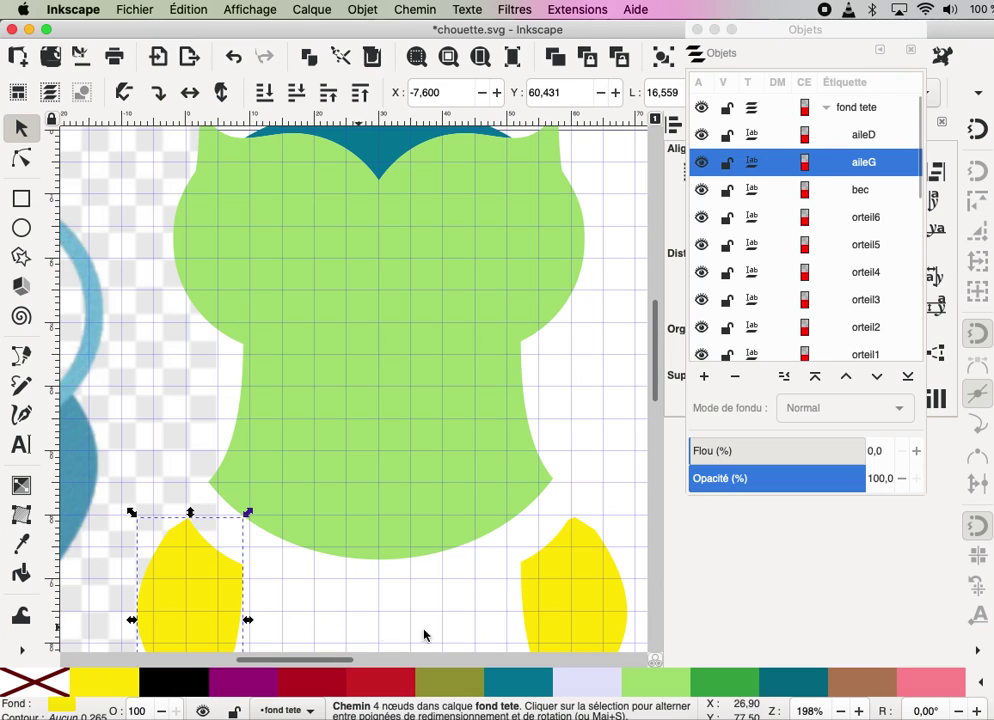
{"action": "left_click", "coordinate": [593, 604], "text": "shift"}
{"action": "key", "text": "Up"}
{"action": "key", "text": "Up"}
{"action": "key", "text": "Up"}
{"action": "key", "text": "Up"}
{"action": "key", "text": "Up"}
{"action": "key", "text": "Up"}
{"action": "key", "text": "Up"}
{"action": "key", "text": "Up"}
{"action": "key", "text": "Up"}
{"action": "key", "text": "Up"}
{"action": "key", "text": "Up"}
{"action": "key", "text": "Up"}
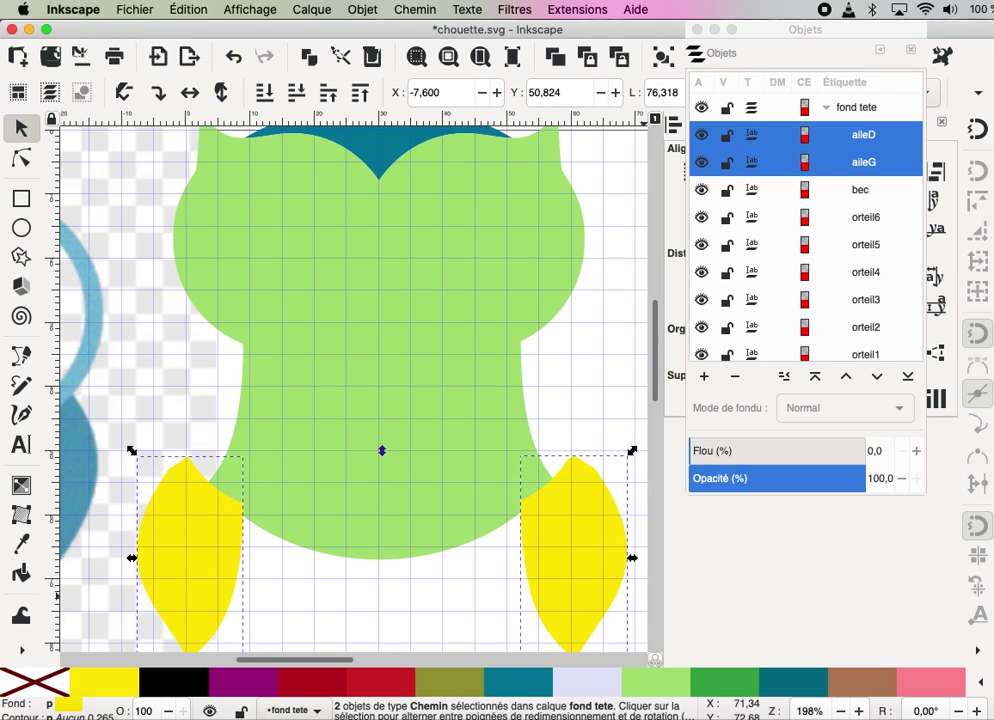
{"action": "key", "text": "Up"}
{"action": "key", "text": "Up"}
{"action": "key", "text": "Up"}
{"action": "key", "text": "Up"}
{"action": "key", "text": "Up"}
{"action": "key", "text": "Up"}
{"action": "key", "text": "Up"}
{"action": "key", "text": "Up"}
{"action": "key", "text": "Up"}
{"action": "key", "text": "Up"}
{"action": "key", "text": "Up"}
{"action": "key", "text": "Up"}
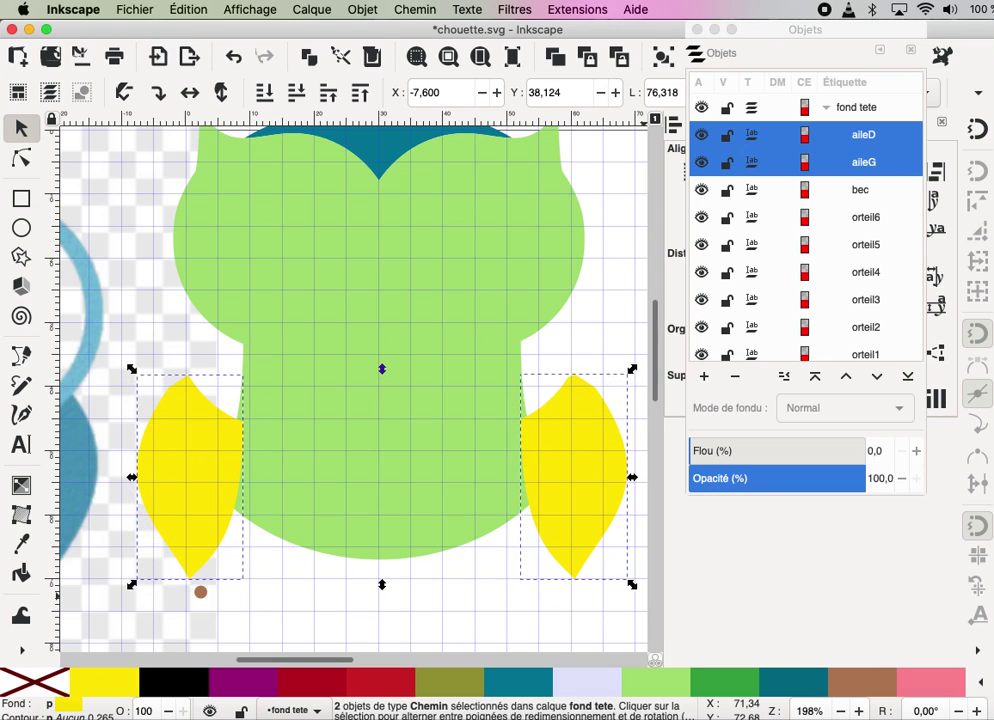
{"action": "key", "text": "Up"}
{"action": "key", "text": "Up"}
{"action": "key", "text": "Up"}
{"action": "key", "text": "Up"}
{"action": "key", "text": "Up"}
{"action": "key", "text": "Up"}
{"action": "key", "text": "Up"}
{"action": "key", "text": "Up"}
{"action": "key", "text": "Up"}
{"action": "key", "text": "Up"}
{"action": "key", "text": "Up"}
{"action": "key", "text": "Up"}
{"action": "key", "text": "Up"}
{"action": "key", "text": "Up"}
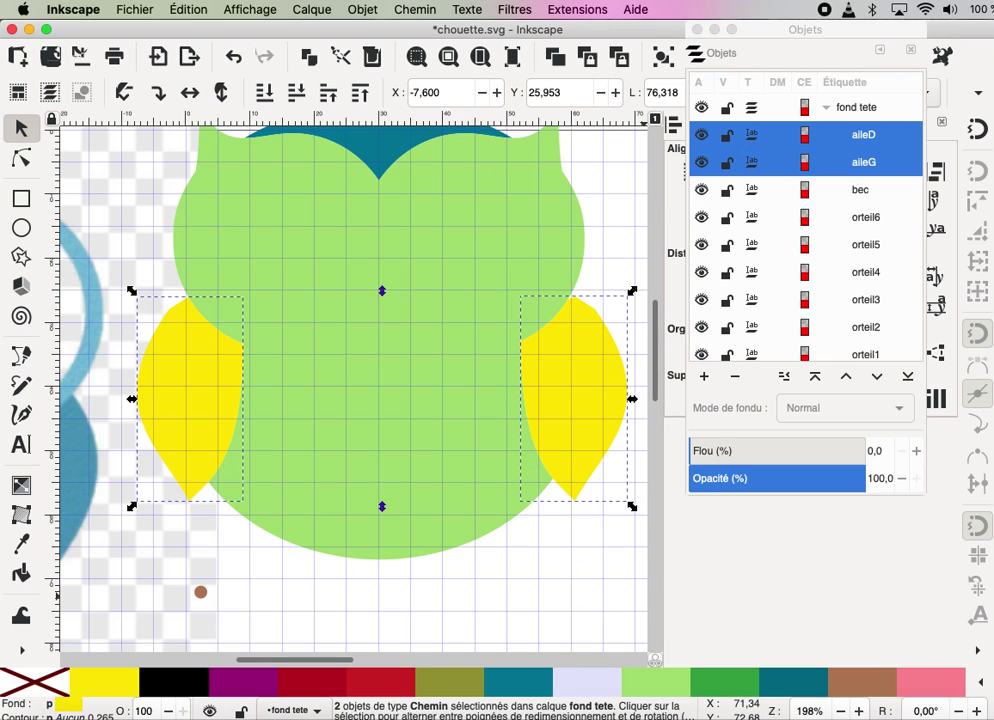
- Move the brown circle onto the upper-left part of the owl's head
{"action": "key", "text": "minus"}
{"action": "key", "text": "minus"}
{"action": "left_click", "coordinate": [380, 600]}
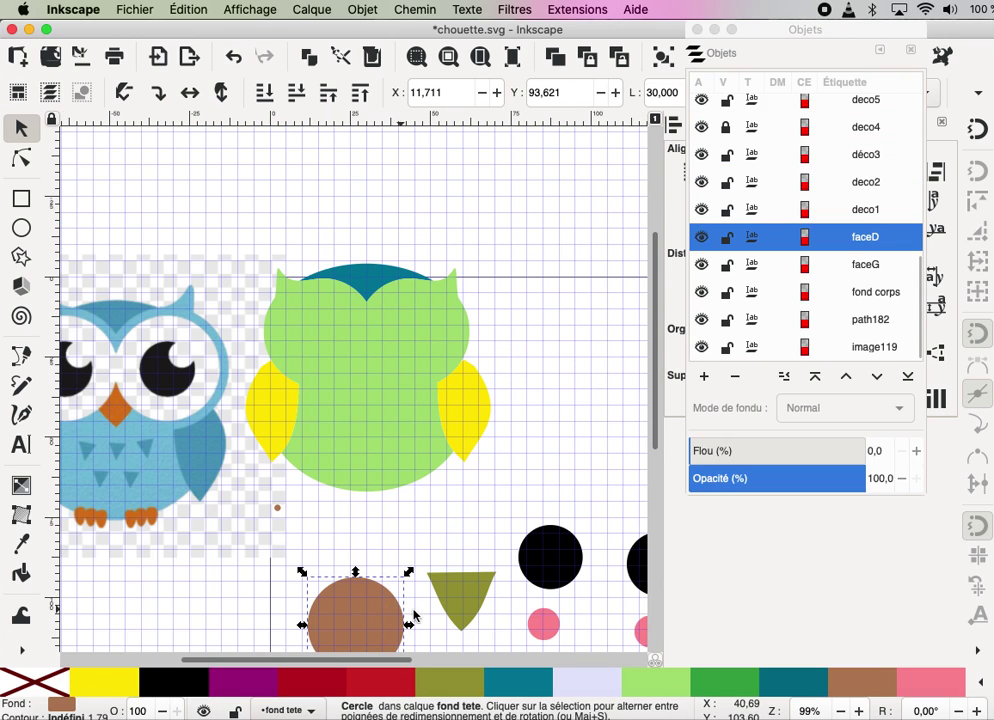
{"action": "mouse_move", "coordinate": [352, 630]}
{"action": "left_mouse_down"}
{"action": "mouse_move", "coordinate": [316, 318]}
{"action": "mouse_move", "coordinate": [319, 328]}
{"action": "left_mouse_up"}
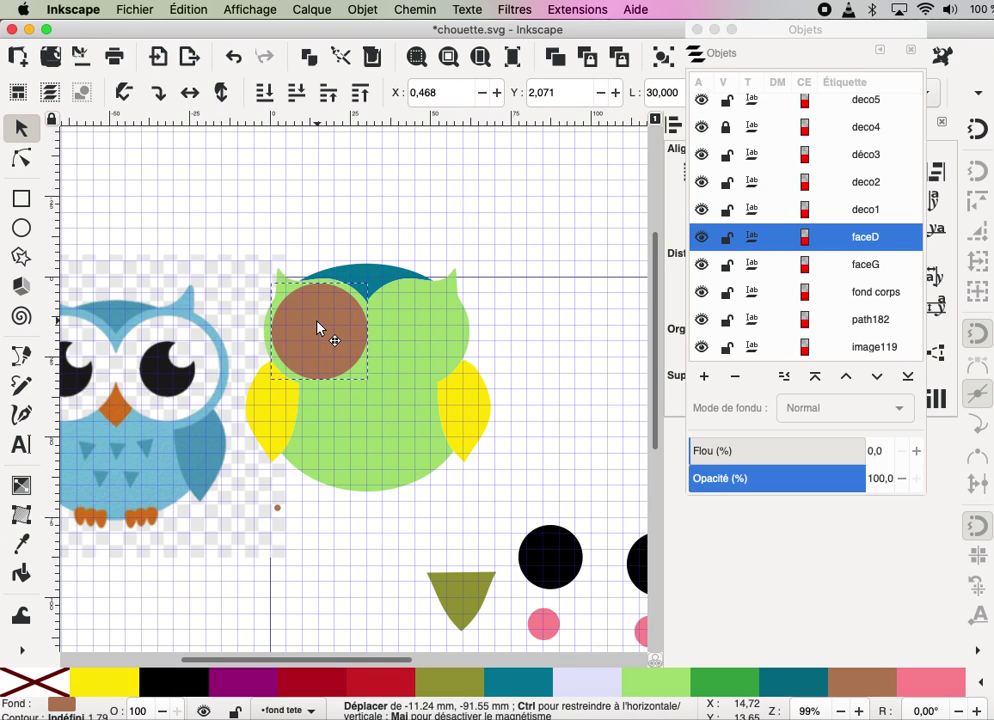
{"action": "left_click_drag", "start_coordinate": [318, 328], "coordinate": [321, 329]}
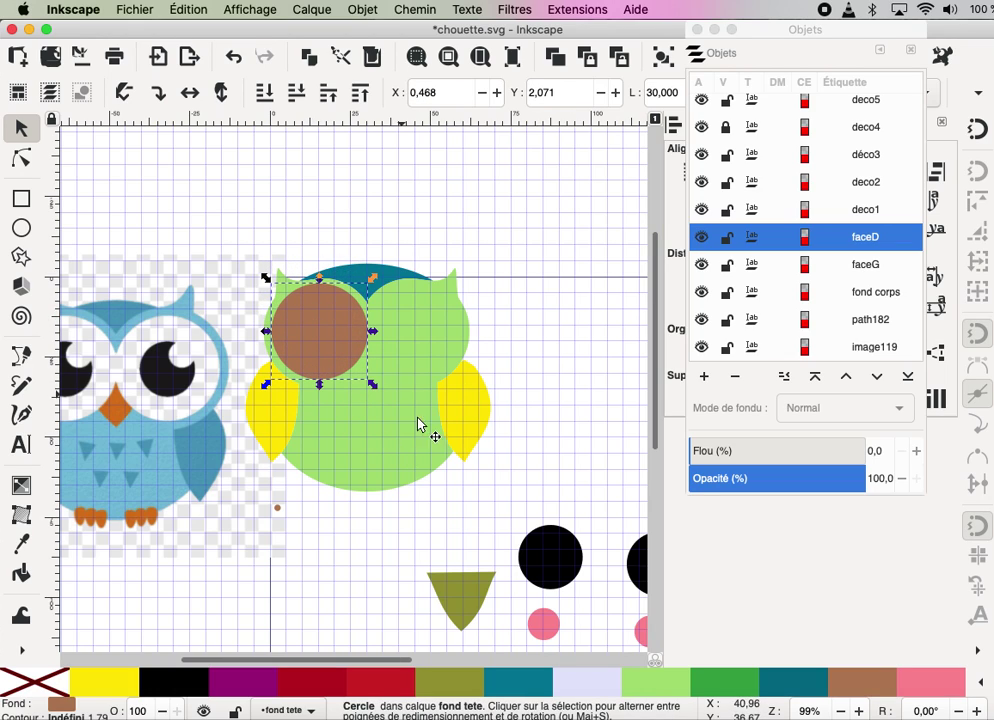
{"action": "scroll", "coordinate": [403, 522], "scroll_direction": "down", "scroll_amount": 2}
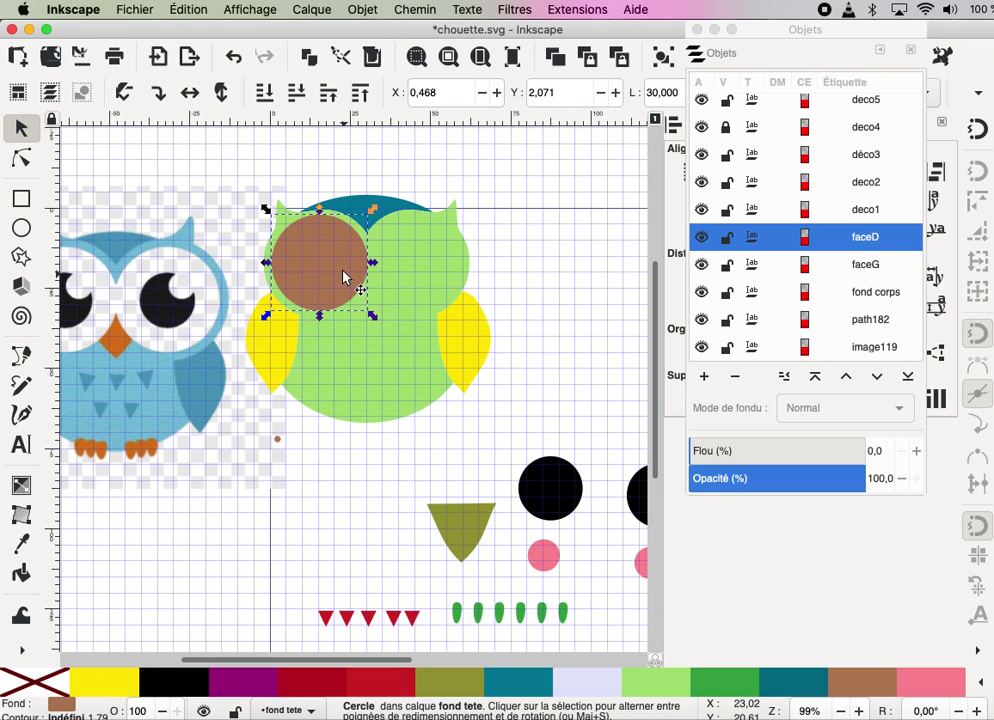
- Duplicate the brown circle and place the copy level beside it on the right
{"action": "right_click", "coordinate": [344, 250]}
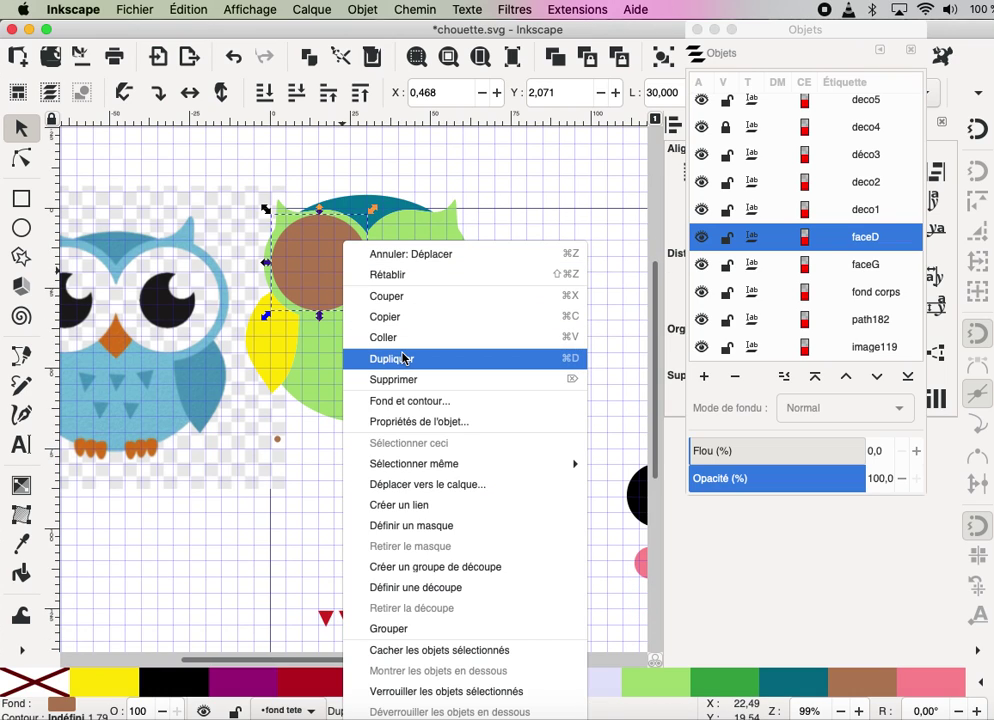
{"action": "left_click", "coordinate": [404, 357]}
{"action": "left_click_drag", "start_coordinate": [325, 260], "coordinate": [422, 263]}
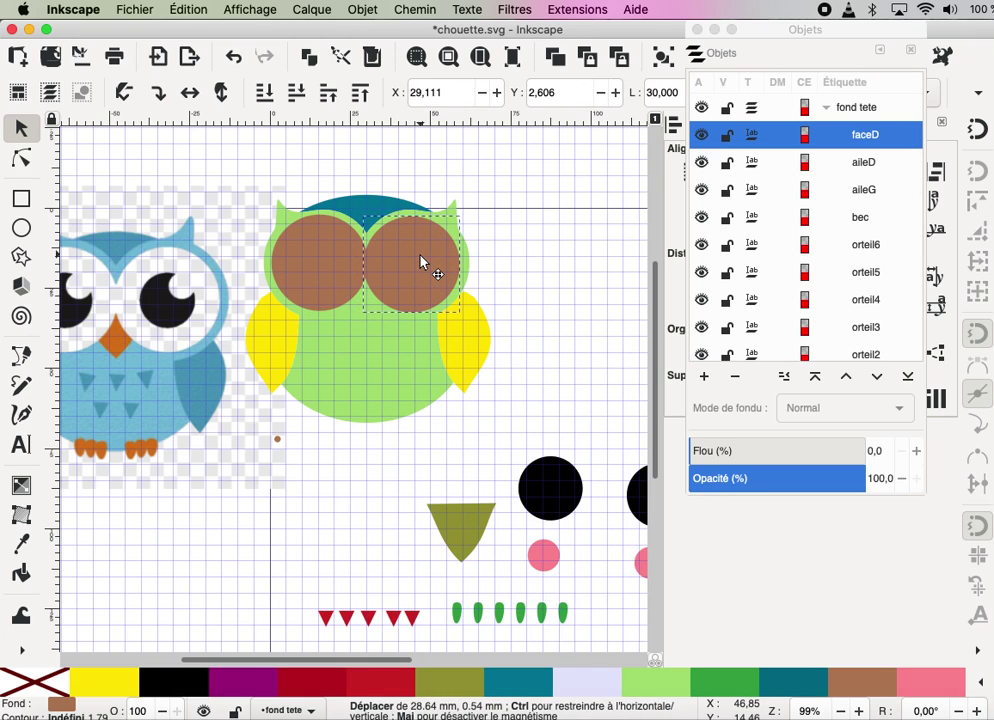
{"action": "left_click_drag", "start_coordinate": [422, 262], "coordinate": [422, 261]}
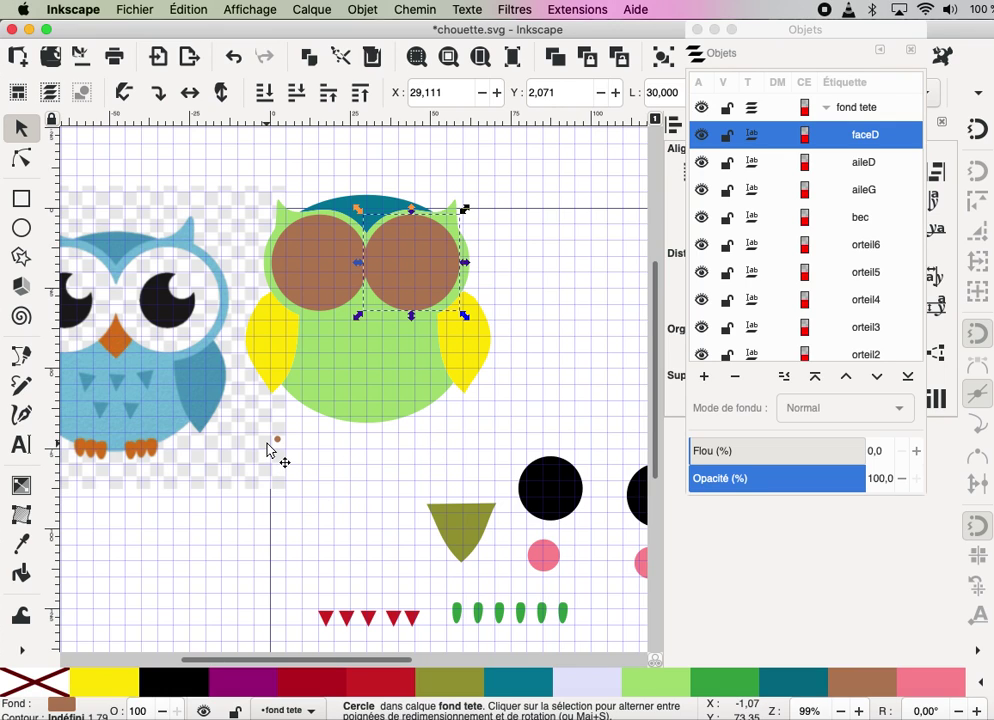
{"action": "key", "text": "shift"}
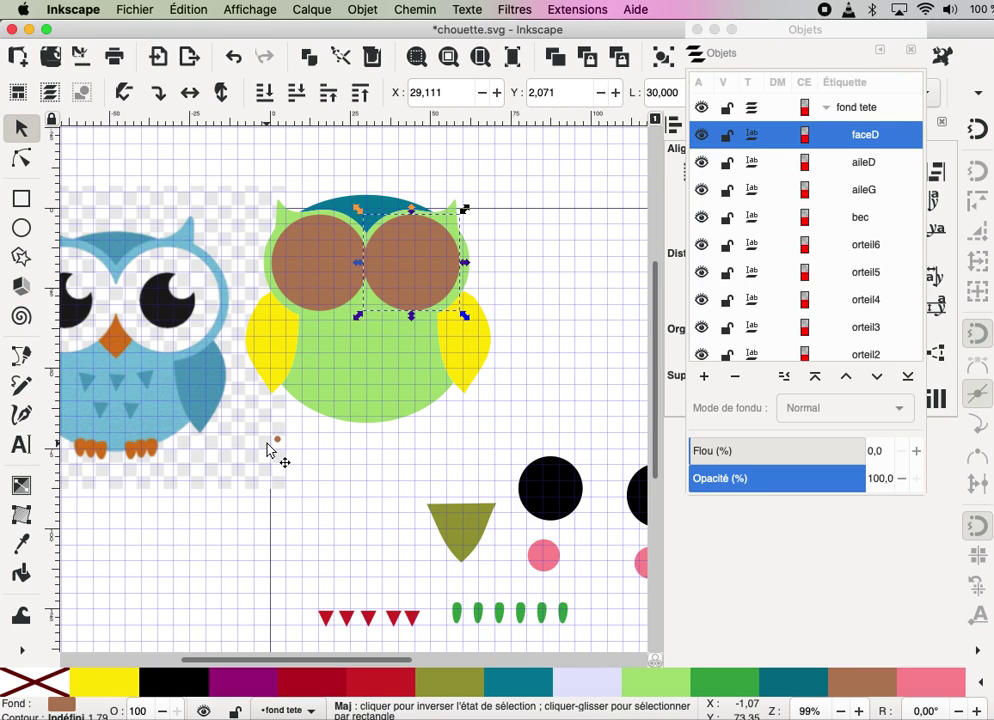
{"action": "key", "text": "plus"}
{"action": "key", "text": "plus"}
{"action": "key", "text": "plus"}
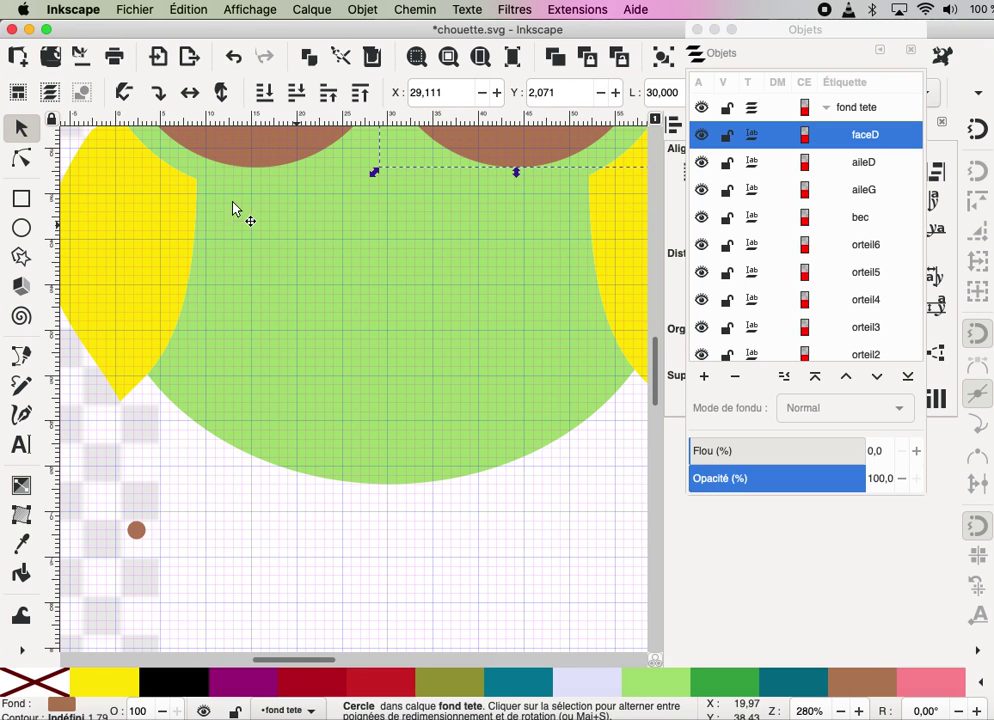
- Join both brown circles into one 8-node shape with Path > Union
{"action": "left_click", "coordinate": [283, 157], "text": "shift"}
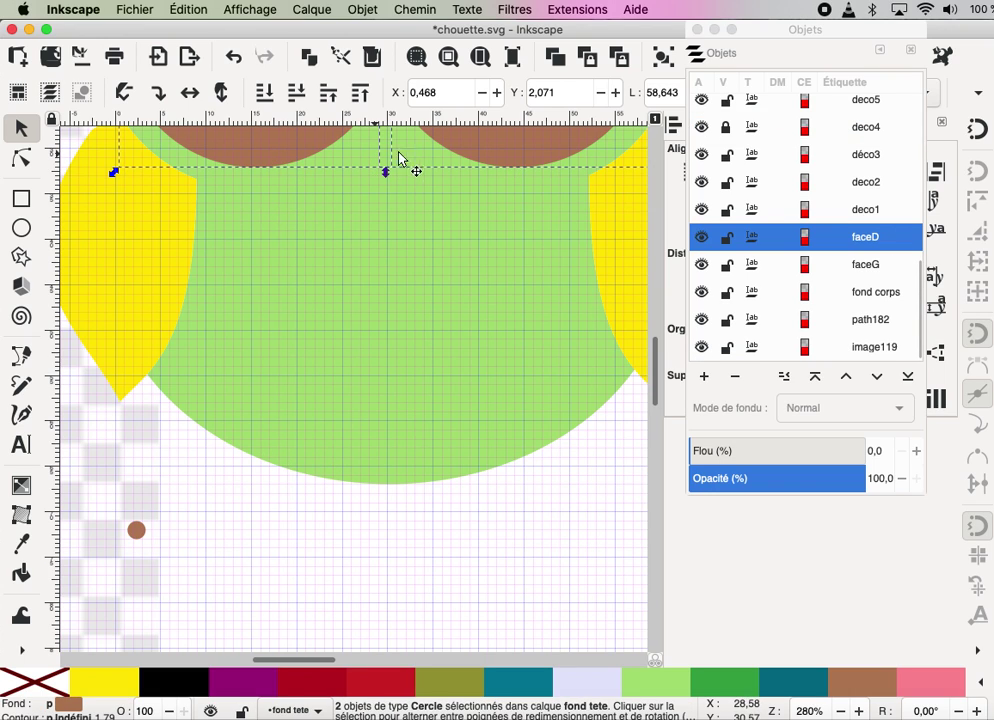
{"action": "scroll", "coordinate": [455, 270], "scroll_direction": "up", "scroll_amount": 5}
{"action": "scroll", "coordinate": [445, 255], "scroll_direction": "up", "scroll_amount": 2}
{"action": "scroll", "coordinate": [435, 244], "scroll_direction": "up", "scroll_amount": 2}
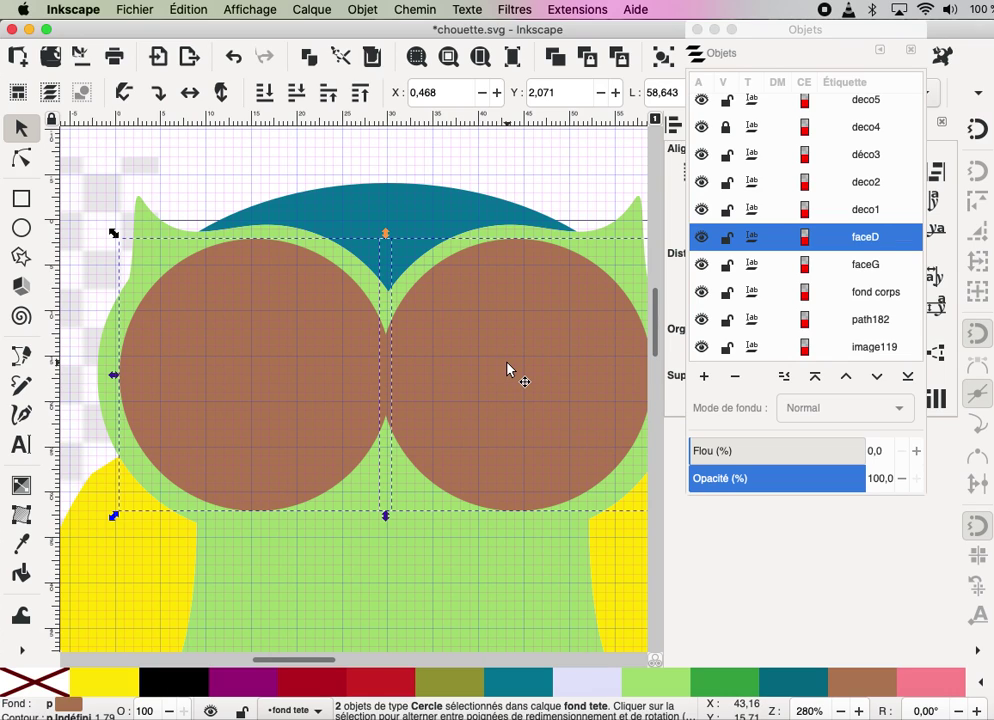
{"action": "key", "text": "Right"}
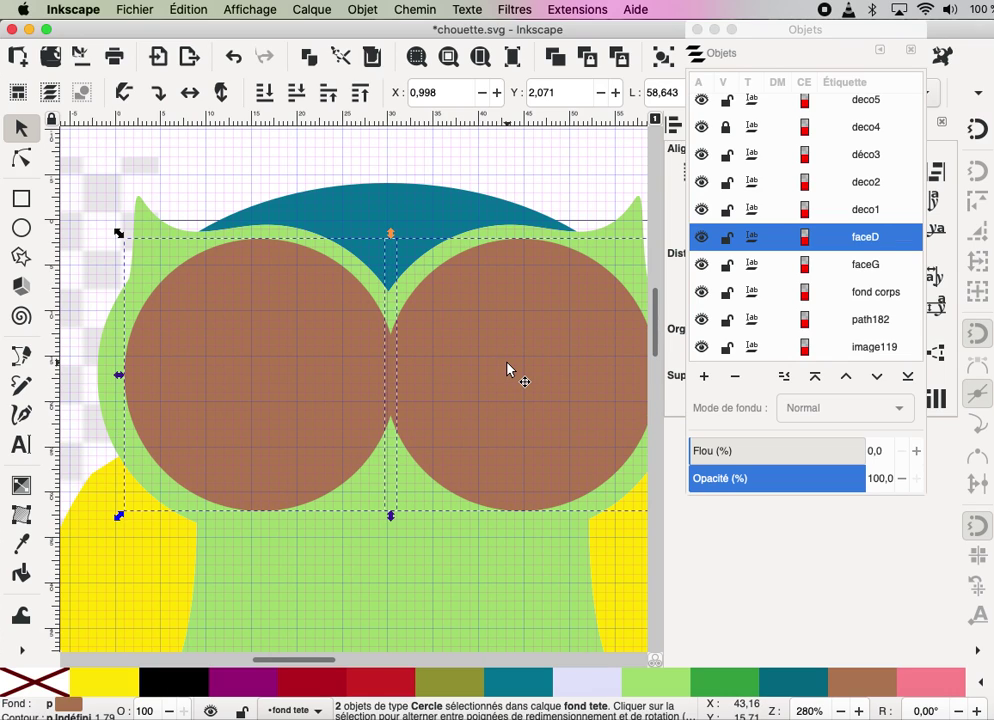
{"action": "key", "text": "Left"}
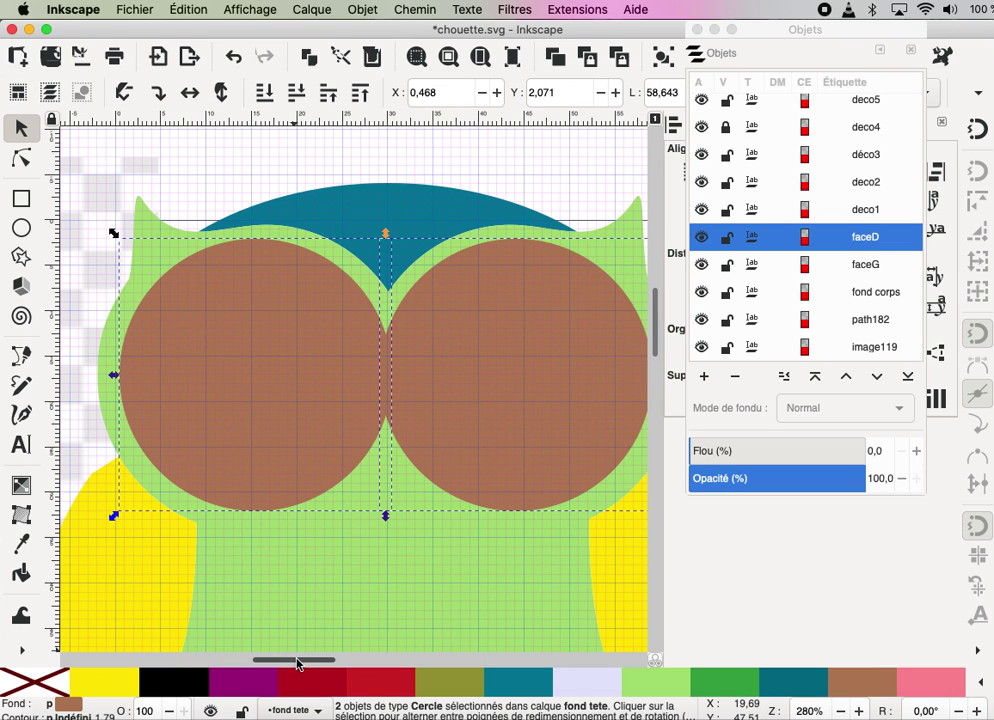
{"action": "left_click_drag", "start_coordinate": [293, 658], "coordinate": [300, 658]}
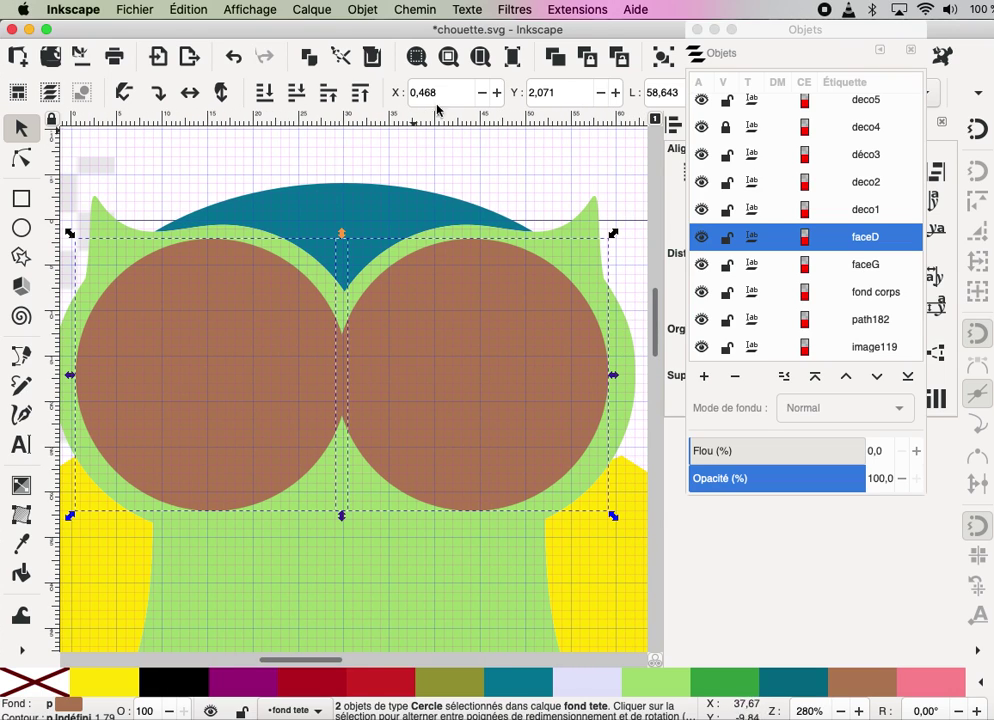
{"action": "left_click", "coordinate": [399, 11]}
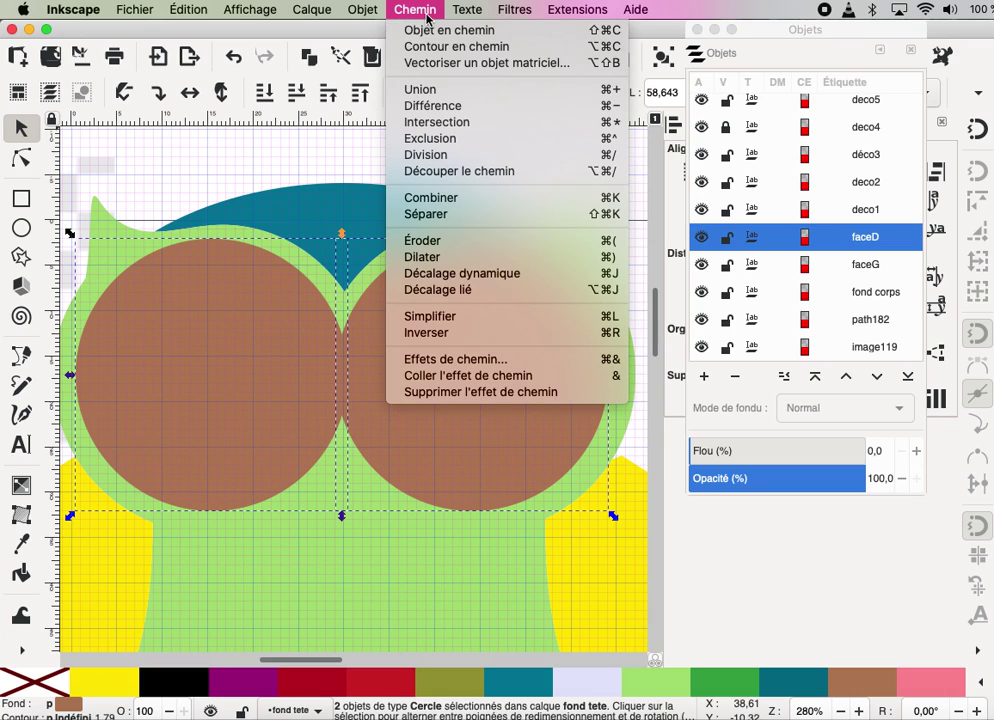
{"action": "left_click", "coordinate": [407, 92]}
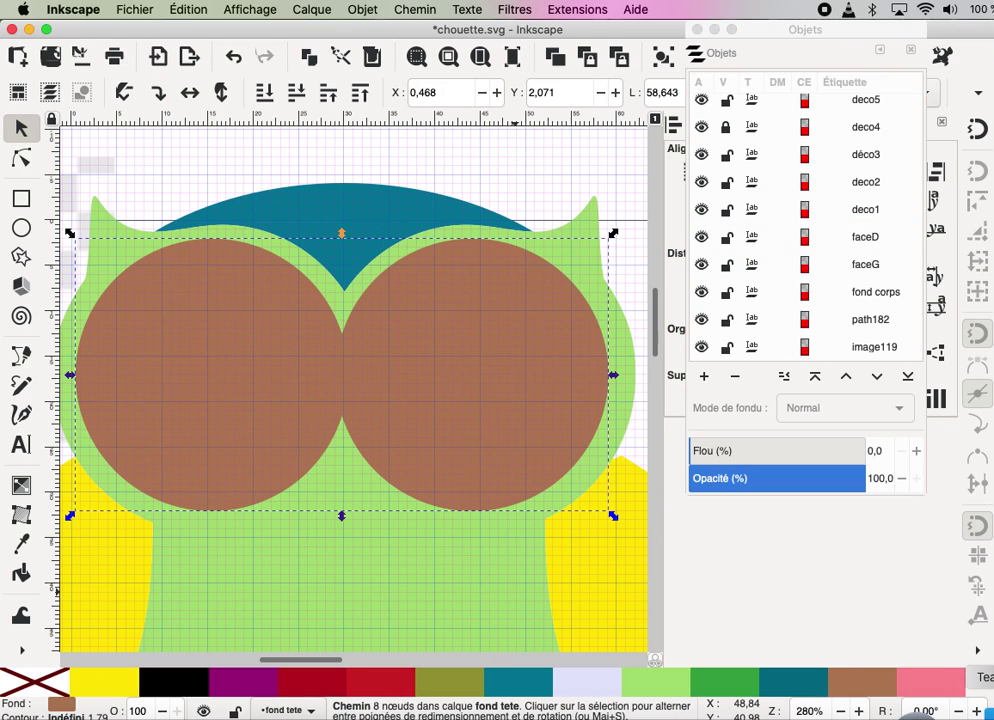
- Raise the joined brown shape three steps and cut it out of the green body with Difference
{"action": "key", "text": "Up"}
{"action": "key", "text": "Up"}
{"action": "key", "text": "Up"}
{"action": "key", "text": "Up"}
{"action": "key", "text": "Up"}
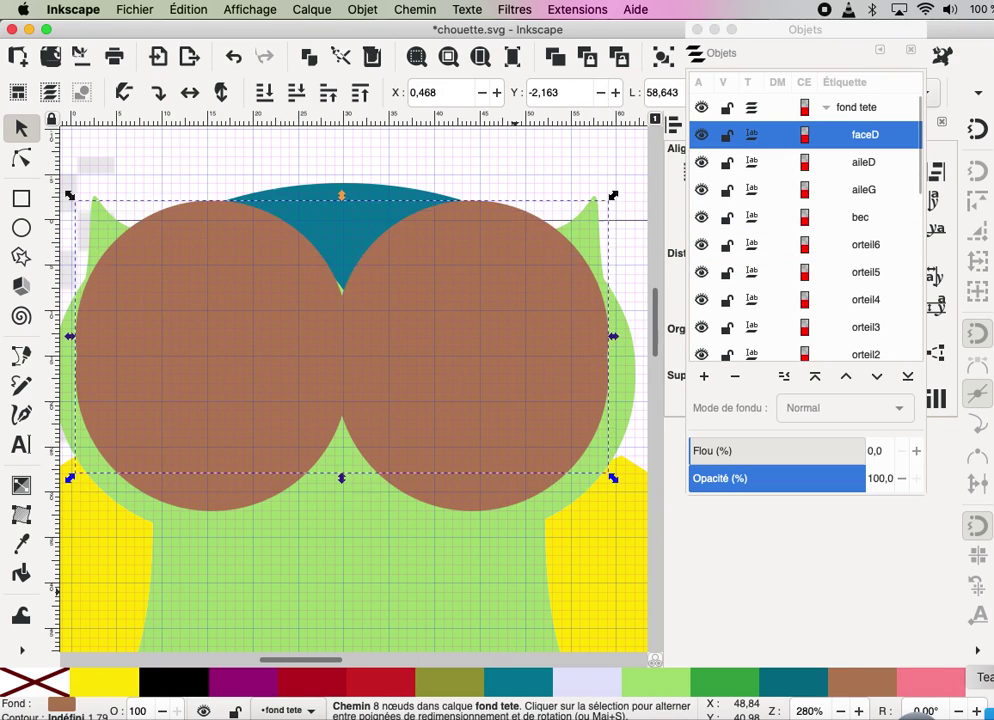
{"action": "key", "text": "Up"}
{"action": "key", "text": "Up"}
{"action": "key", "text": "Up"}
{"action": "key", "text": "Up"}
{"action": "key", "text": "Up"}
{"action": "key", "text": "Up"}
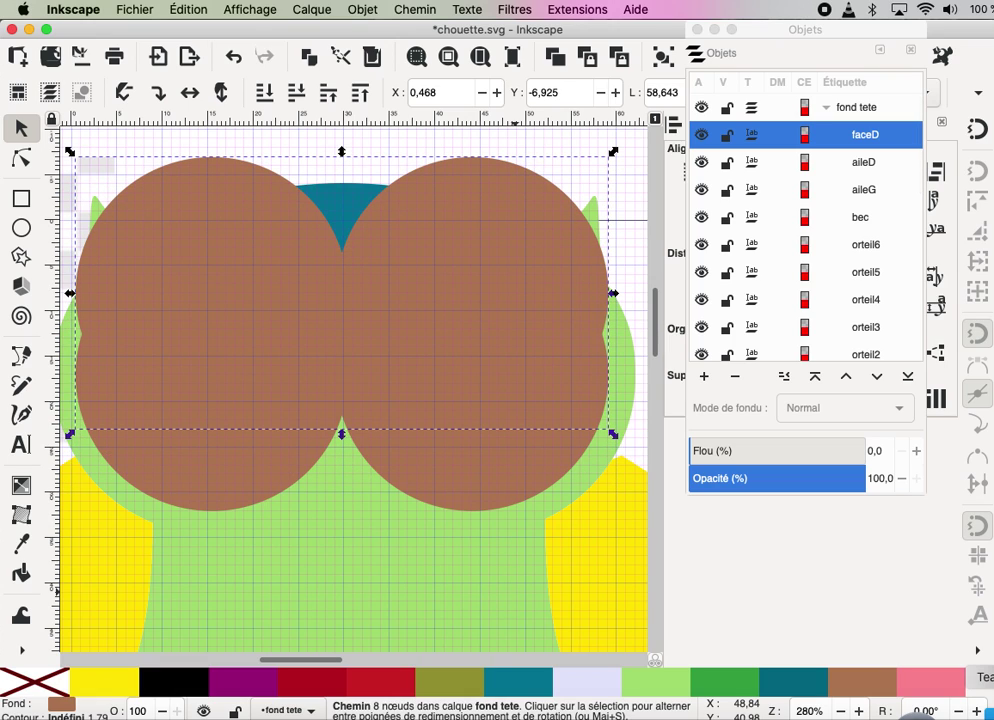
{"action": "key", "text": "Up"}
{"action": "key", "text": "Up"}
{"action": "key", "text": "Up"}
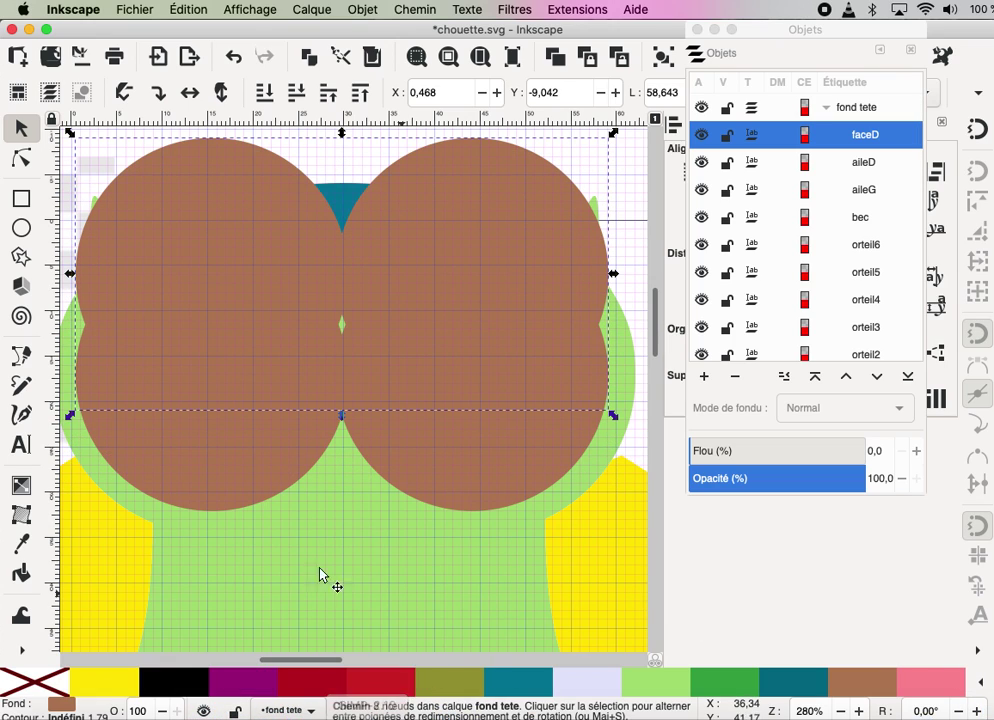
{"action": "left_click", "coordinate": [623, 447]}
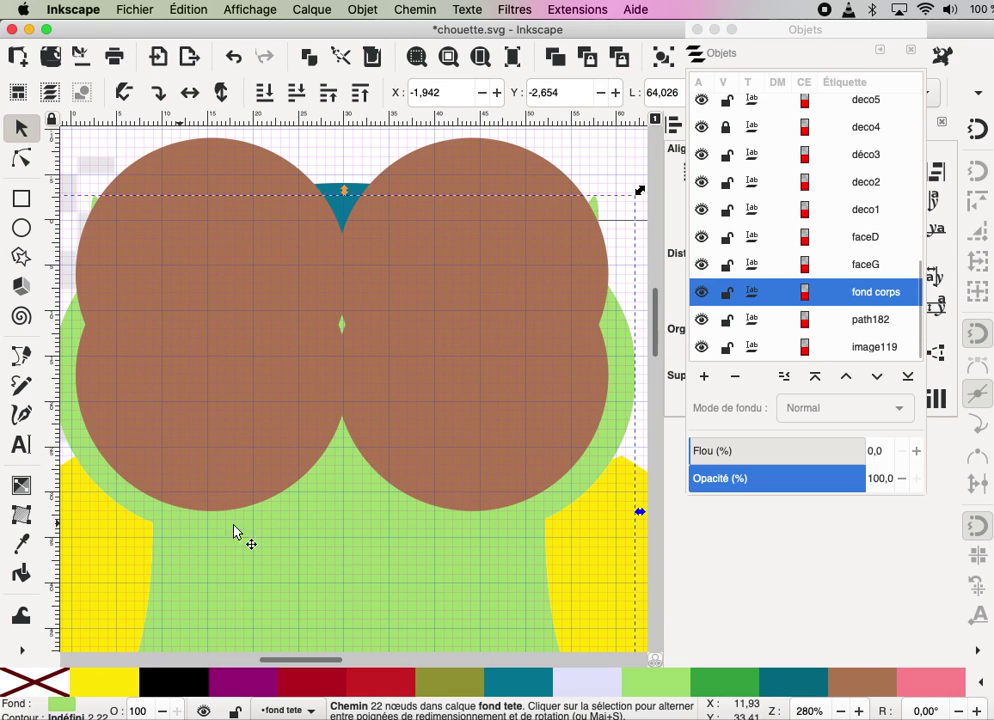
{"action": "left_click", "coordinate": [222, 498], "text": "shift"}
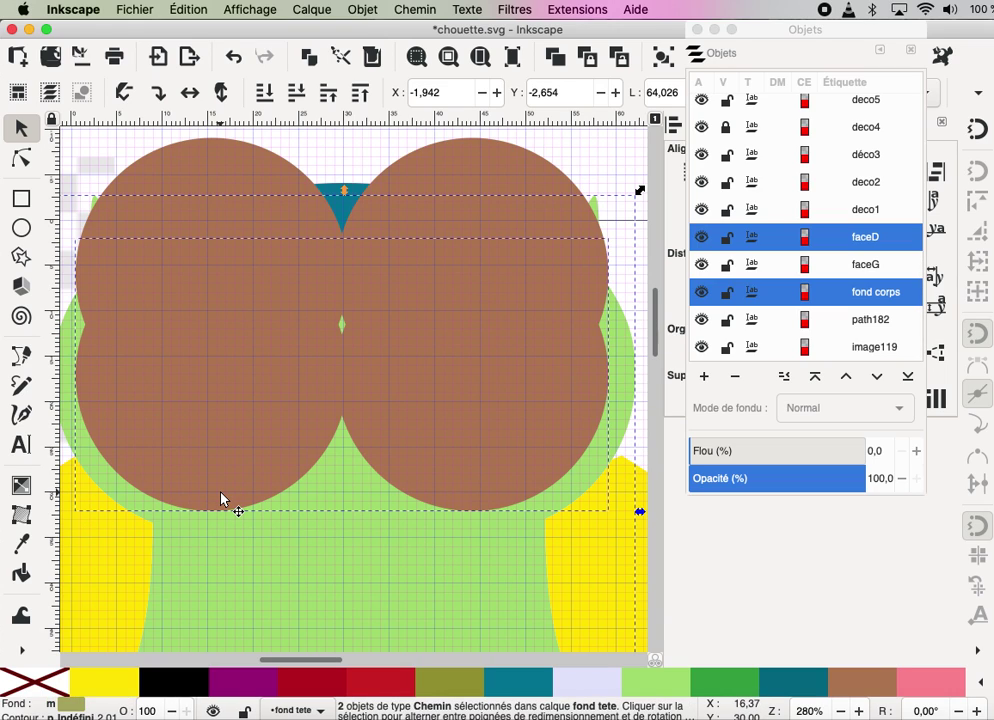
{"action": "left_click", "coordinate": [415, 9]}
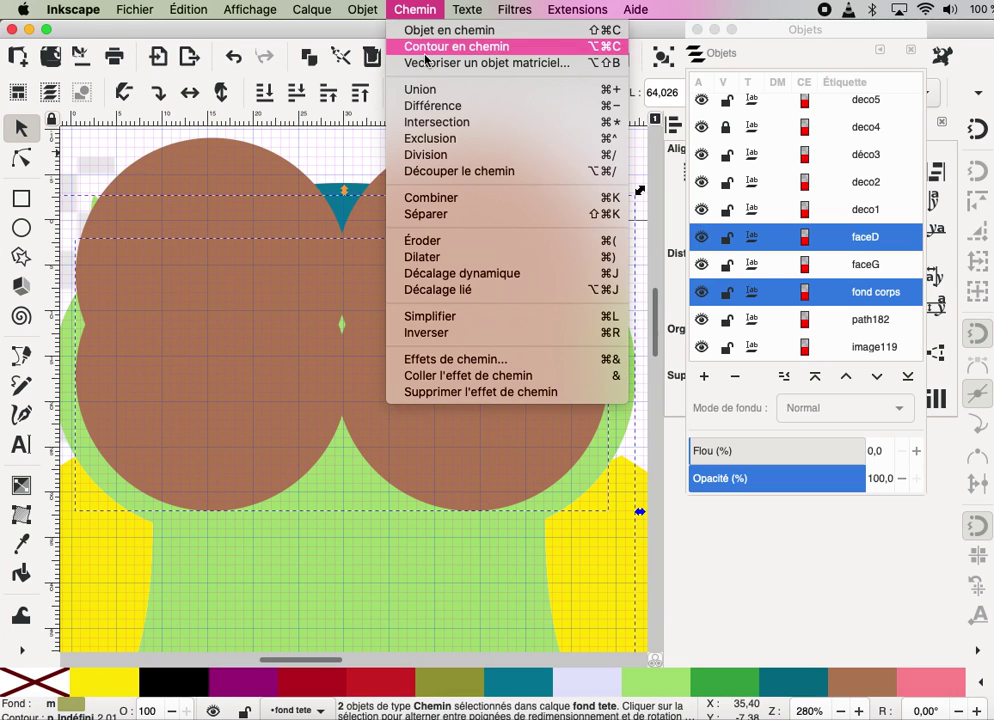
{"action": "left_click", "coordinate": [427, 106]}
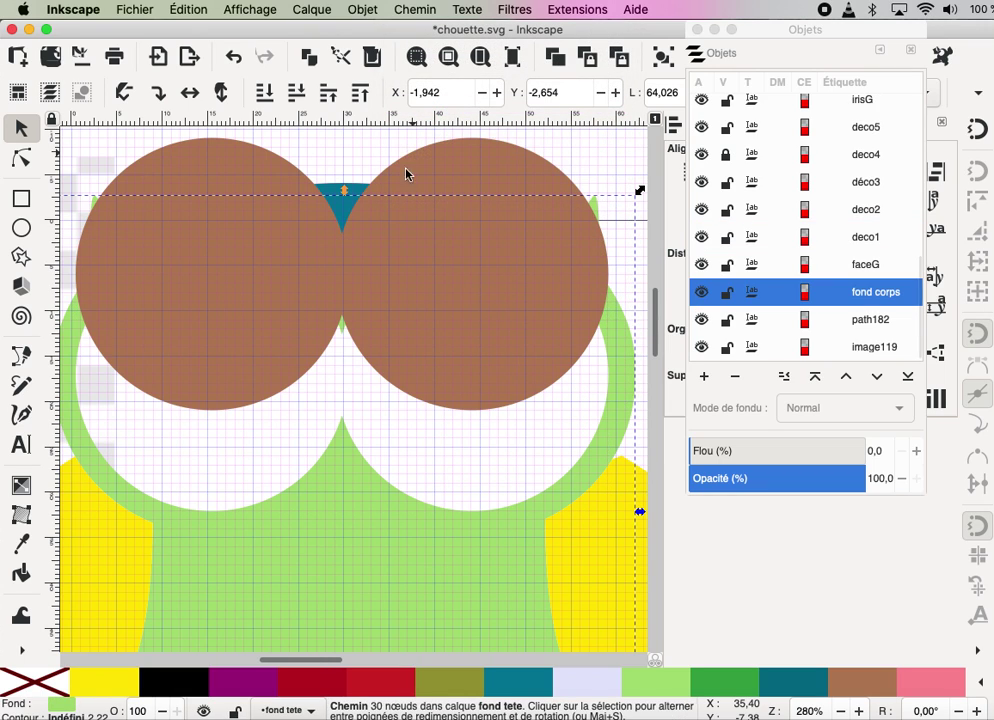
- Lower the remaining brown face shape two steps over the eye area
{"action": "left_click", "coordinate": [424, 312]}
{"action": "key", "text": "Down"}
{"action": "key", "text": "Down"}
{"action": "key", "text": "Down"}
{"action": "key", "text": "Down"}
{"action": "key", "text": "Down"}
{"action": "key", "text": "Down"}
{"action": "key", "text": "Down"}
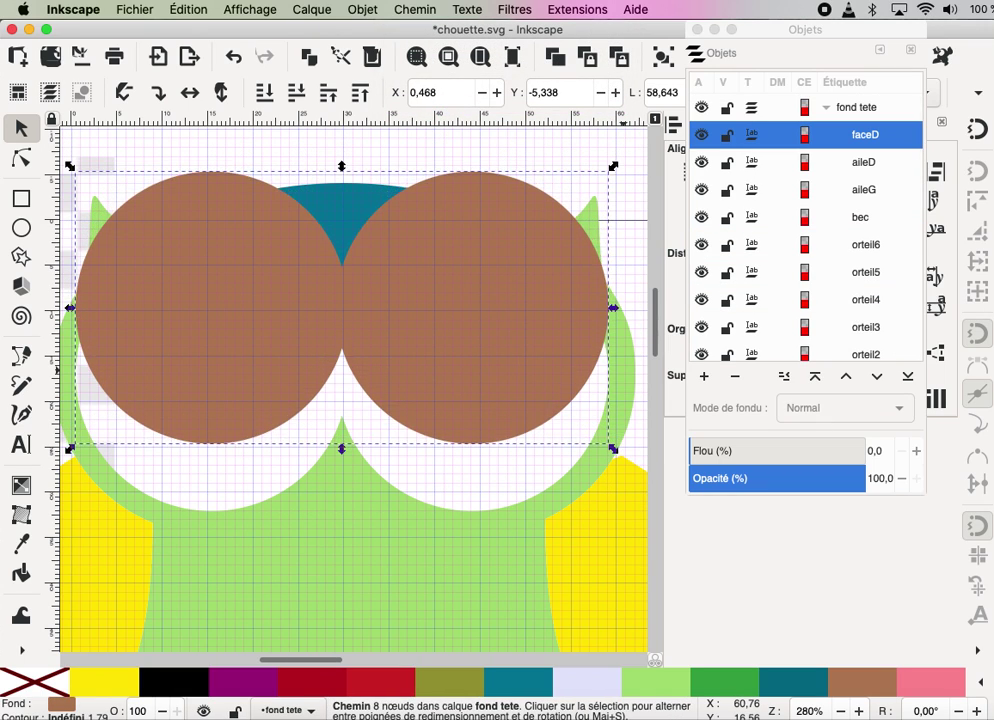
{"action": "key", "text": "Down"}
{"action": "key", "text": "Down"}
{"action": "key", "text": "Down"}
{"action": "key", "text": "Down"}
{"action": "key", "text": "Down"}
{"action": "key", "text": "Down"}
{"action": "key", "text": "Down"}
{"action": "key", "text": "Down"}
{"action": "key", "text": "Down"}
{"action": "key", "text": "Down"}
{"action": "key", "text": "Down"}
{"action": "key", "text": "Down"}
{"action": "key", "text": "Down"}
{"action": "key", "text": "Down"}
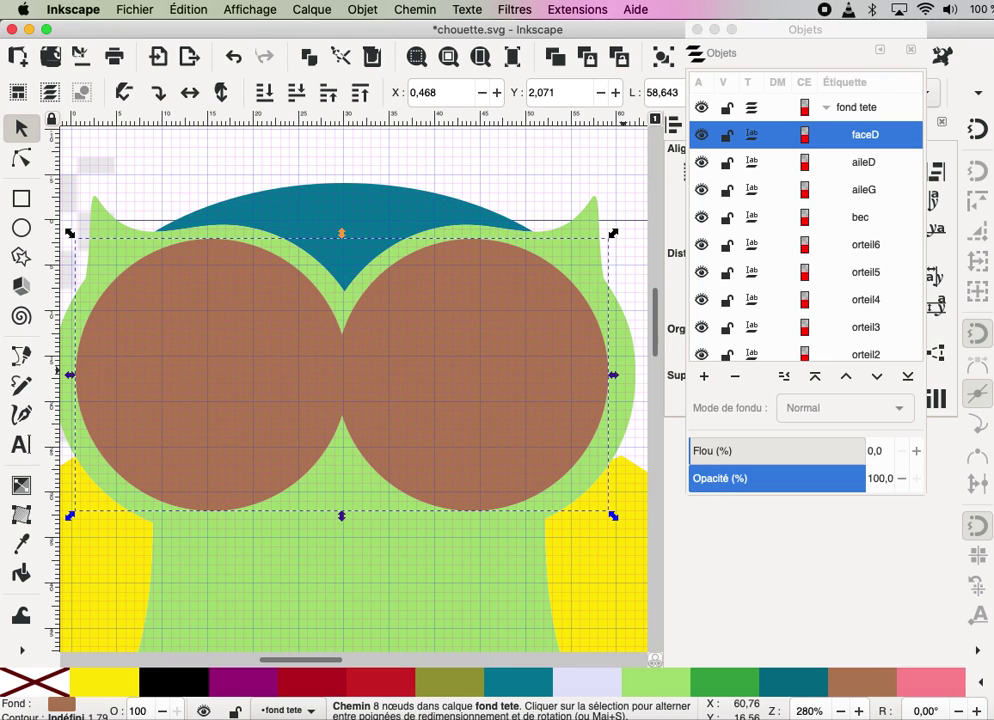
- Set the joined face shape's fill to the pale lavender palette swatch
{"action": "right_click", "coordinate": [571, 691]}
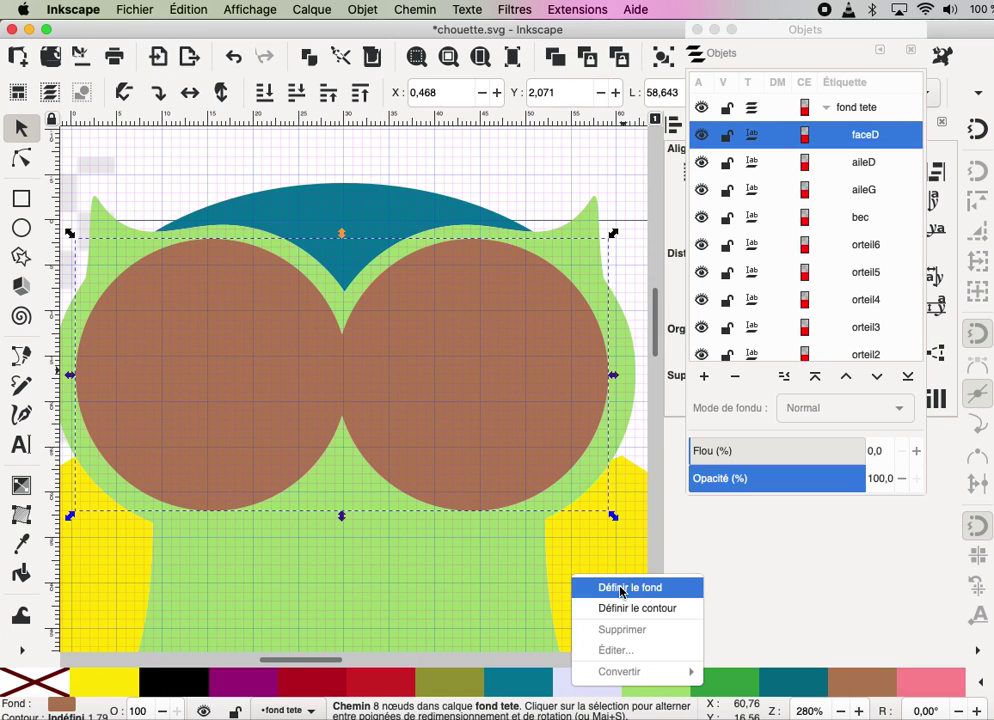
{"action": "left_click", "coordinate": [620, 589]}
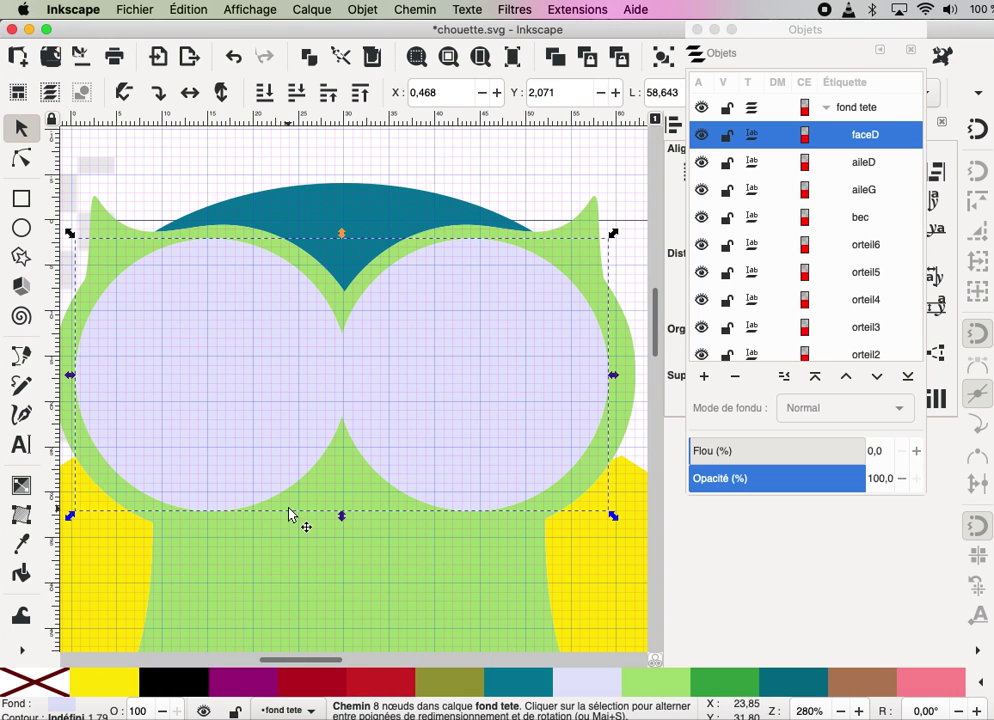
{"action": "scroll", "coordinate": [292, 505], "scroll_direction": "down", "scroll_amount": 2}
{"action": "scroll", "coordinate": [395, 497], "scroll_direction": "down", "scroll_amount": 3}
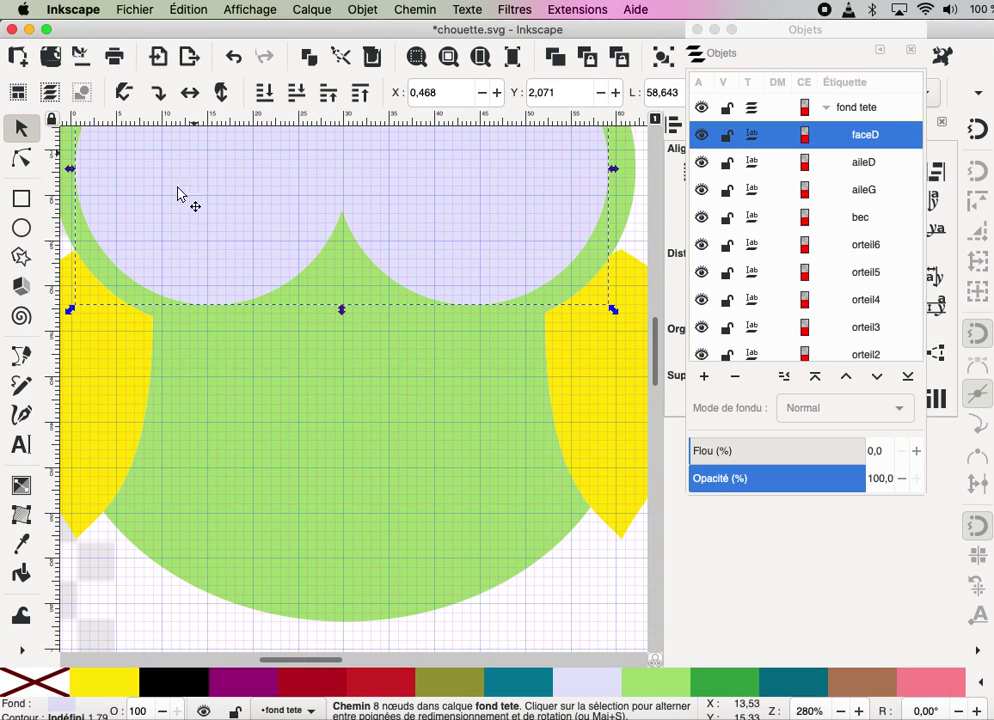
{"action": "scroll", "coordinate": [317, 510], "scroll_direction": "down", "scroll_amount": 5}
{"action": "scroll", "coordinate": [350, 504], "scroll_direction": "down", "scroll_amount": 3}
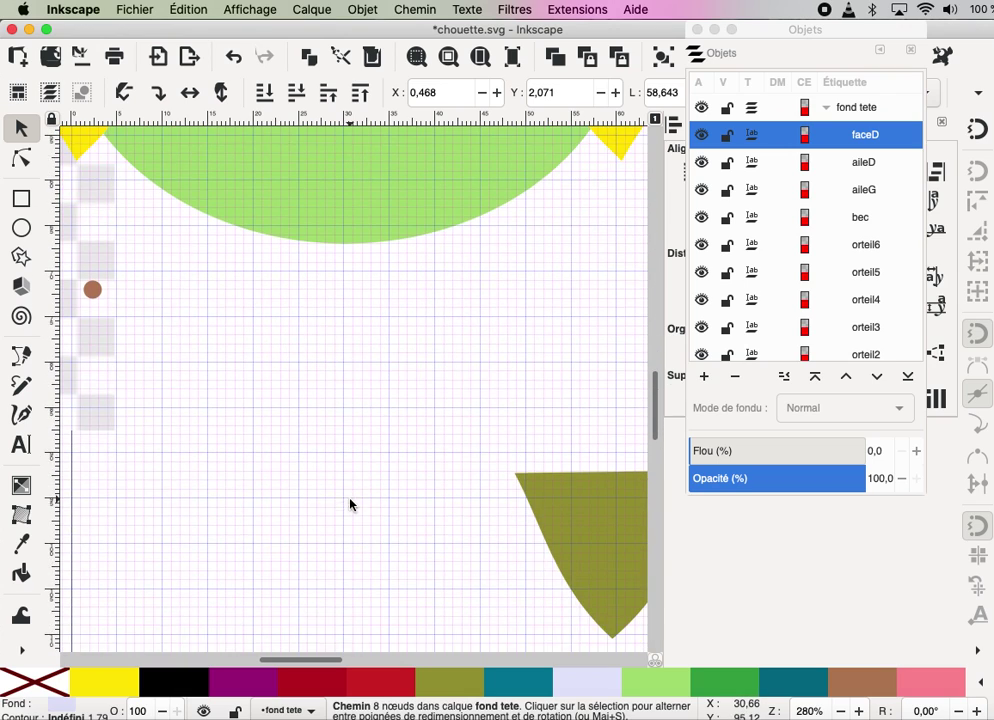
{"action": "scroll", "coordinate": [360, 520], "scroll_direction": "down", "scroll_amount": 3}
{"action": "left_click_drag", "start_coordinate": [333, 660], "coordinate": [406, 673]}
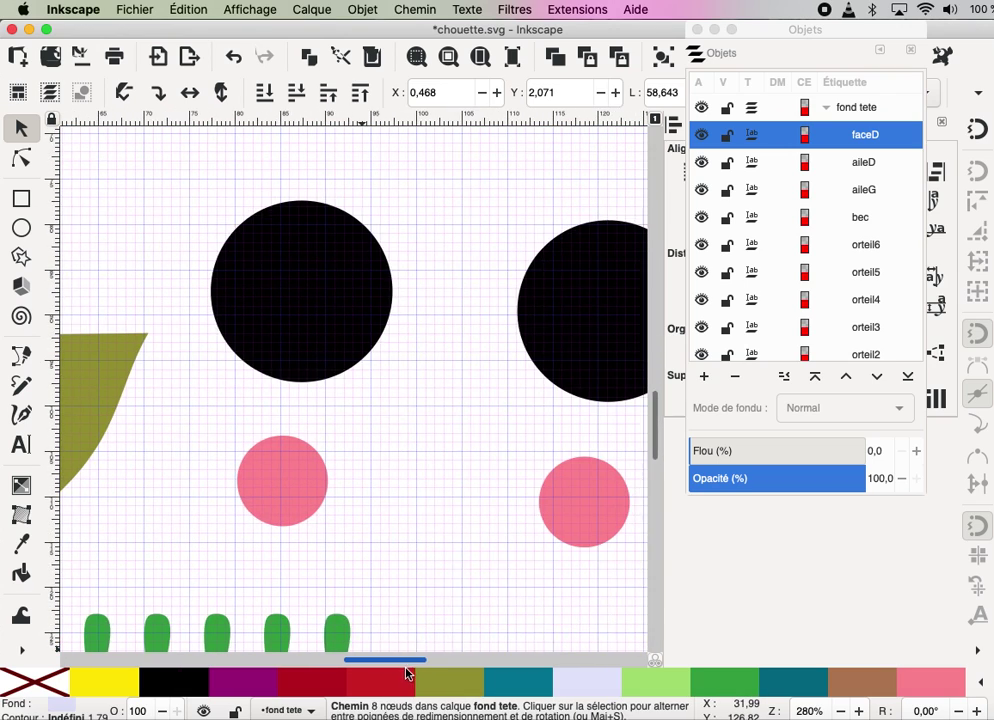
{"action": "left_click", "coordinate": [275, 333]}
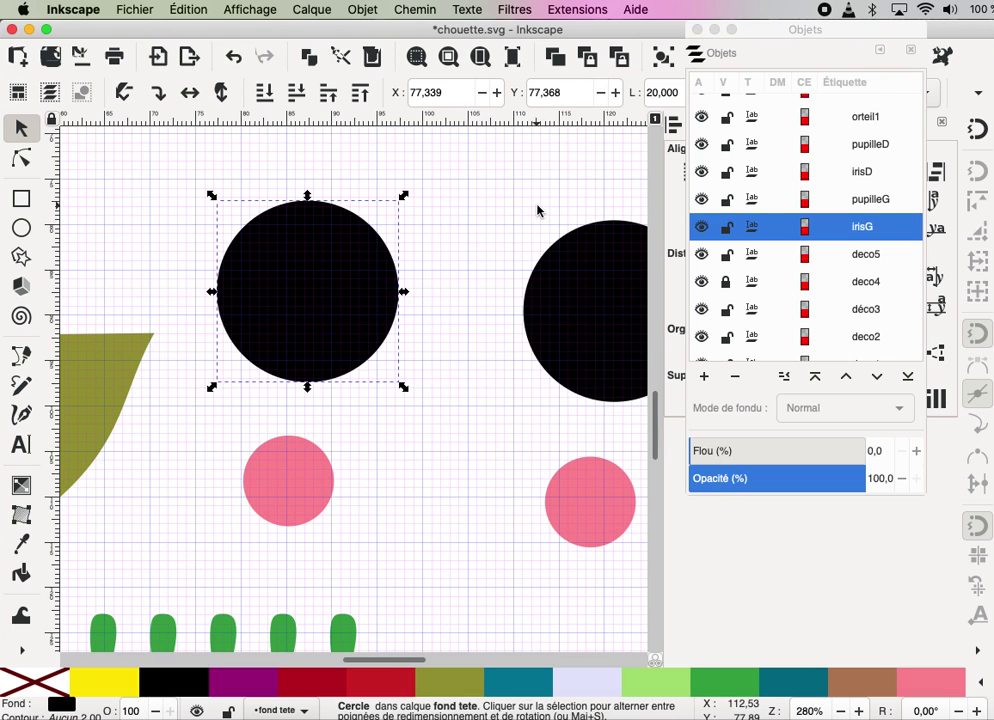
- Move the black irisG circle onto the owl's left eye and raise it to the top
{"action": "key", "text": "minus"}
{"action": "key", "text": "minus"}
{"action": "key", "text": "minus"}
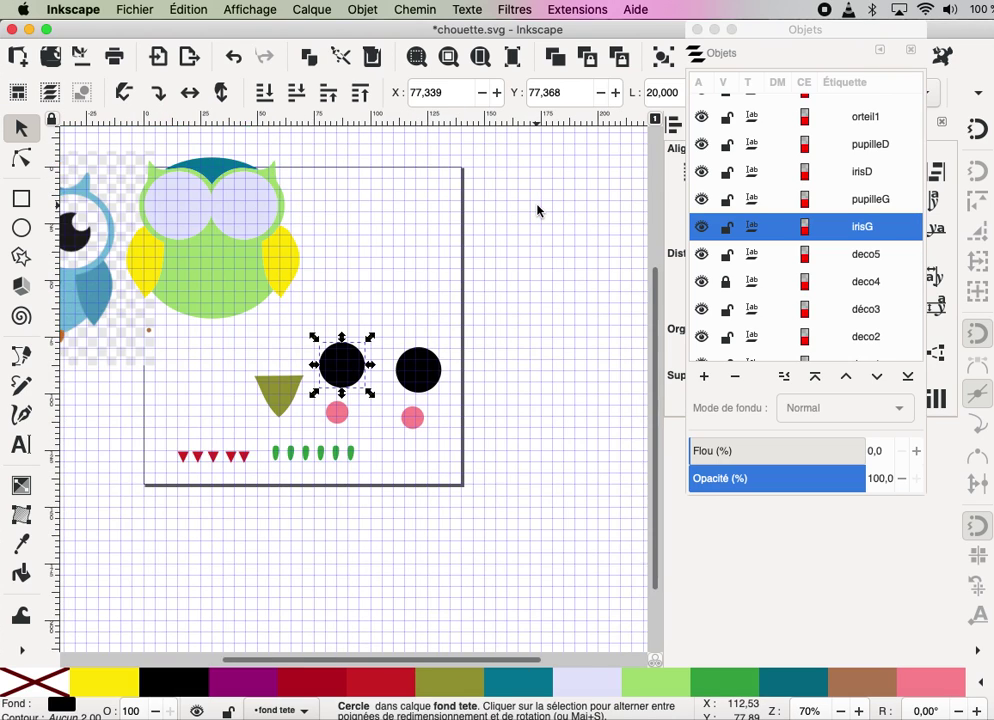
{"action": "key", "text": "minus"}
{"action": "key", "text": "minus"}
{"action": "mouse_move", "coordinate": [343, 371]}
{"action": "left_mouse_down"}
{"action": "mouse_move", "coordinate": [222, 260]}
{"action": "mouse_move", "coordinate": [231, 260]}
{"action": "left_mouse_up"}
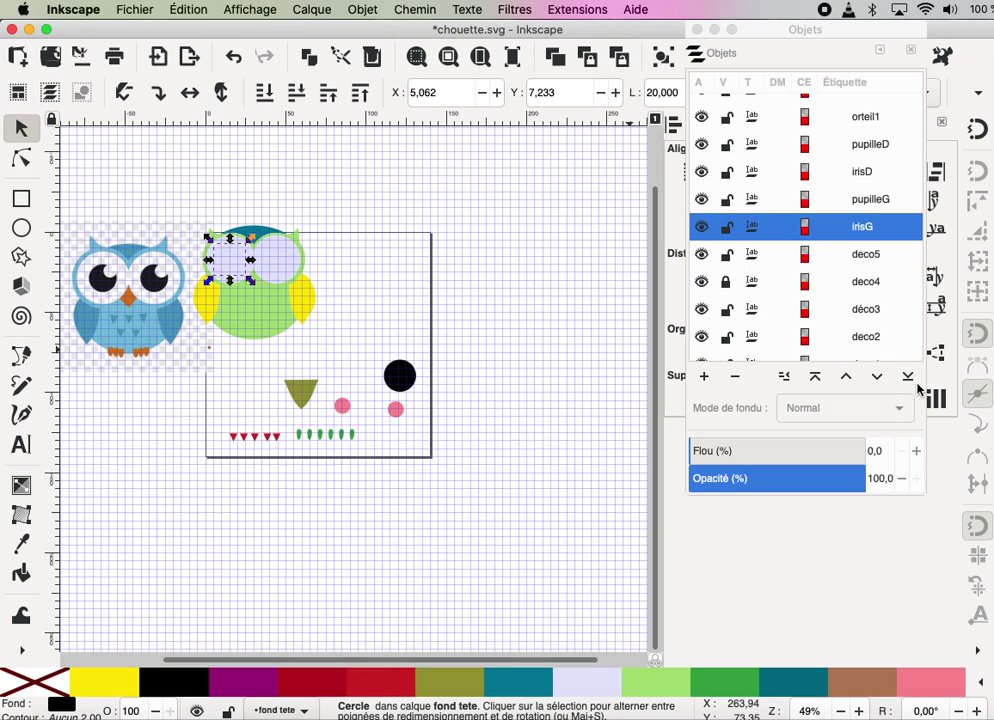
{"action": "left_click", "coordinate": [815, 378]}
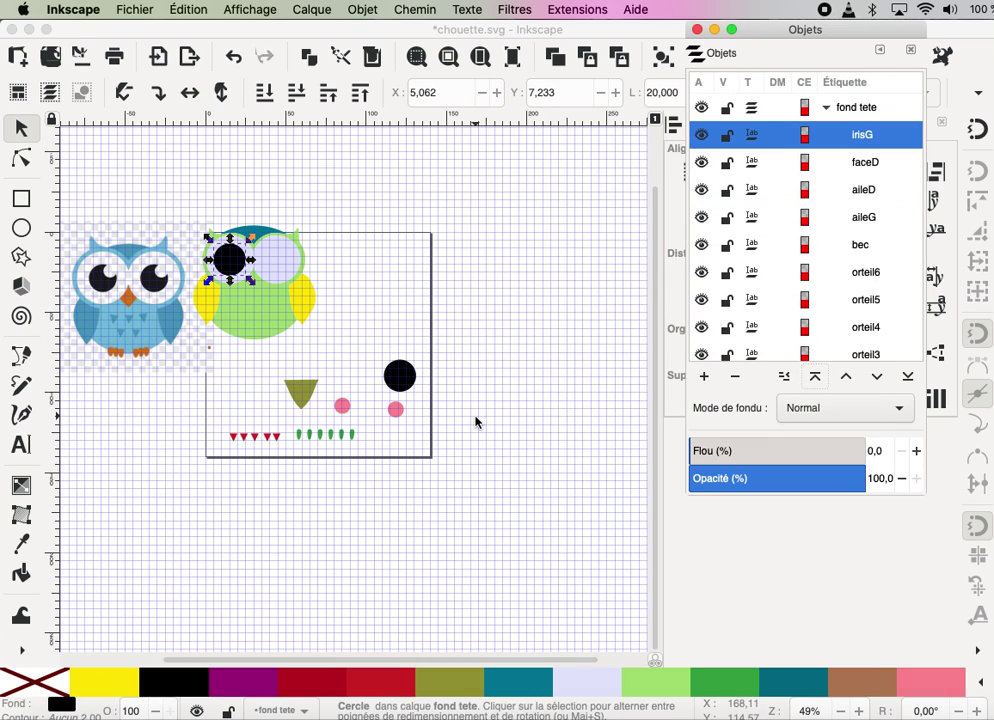
{"action": "left_click", "coordinate": [417, 58]}
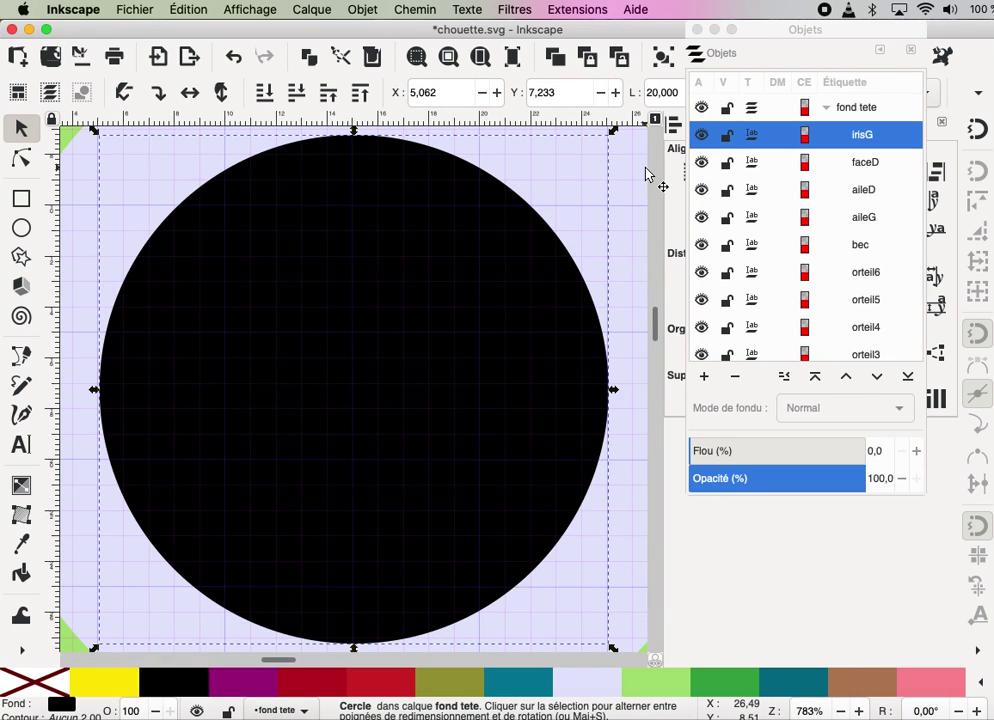
{"action": "key", "text": "minus"}
{"action": "key", "text": "minus"}
{"action": "key", "text": "minus"}
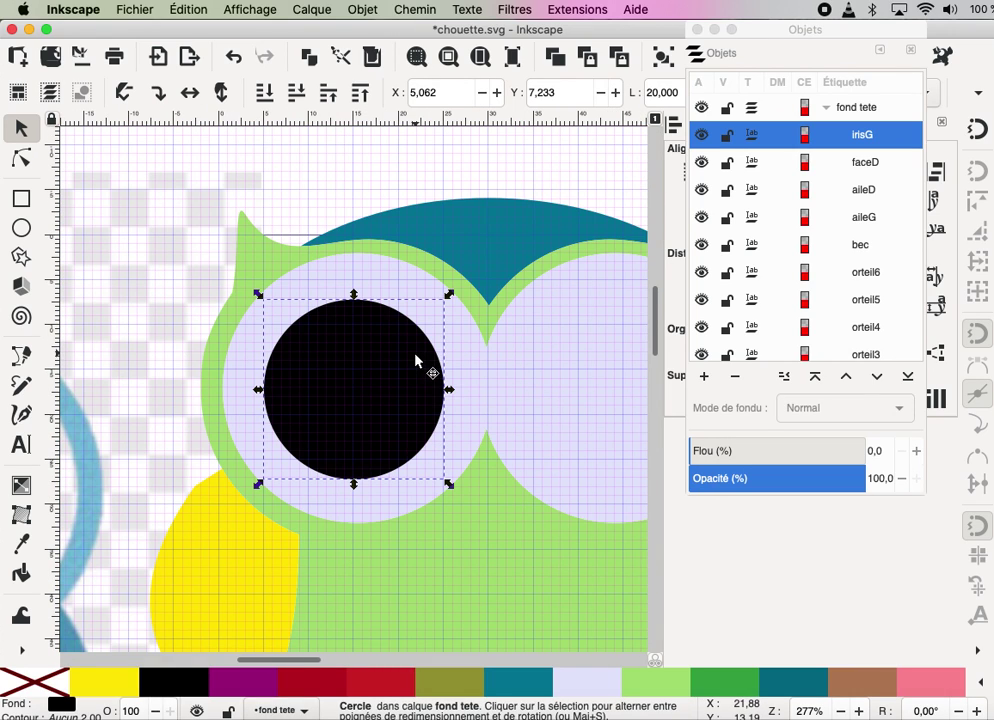
- Duplicate the black iris onto the right eye, then raise both irises
{"action": "left_click", "coordinate": [180, 12]}
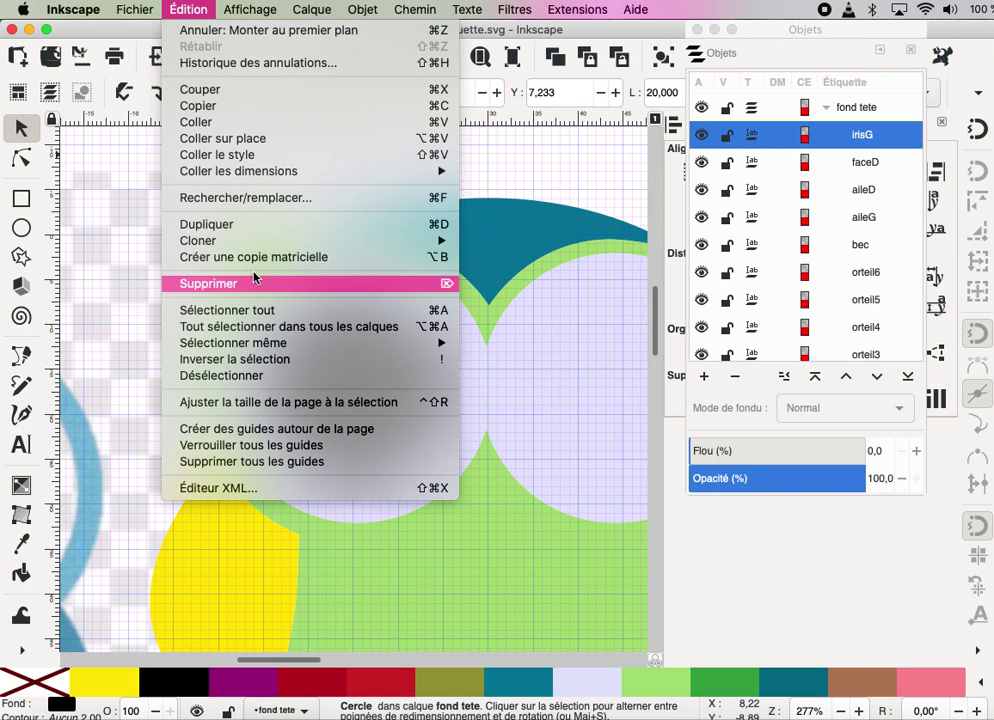
{"action": "left_click", "coordinate": [230, 224]}
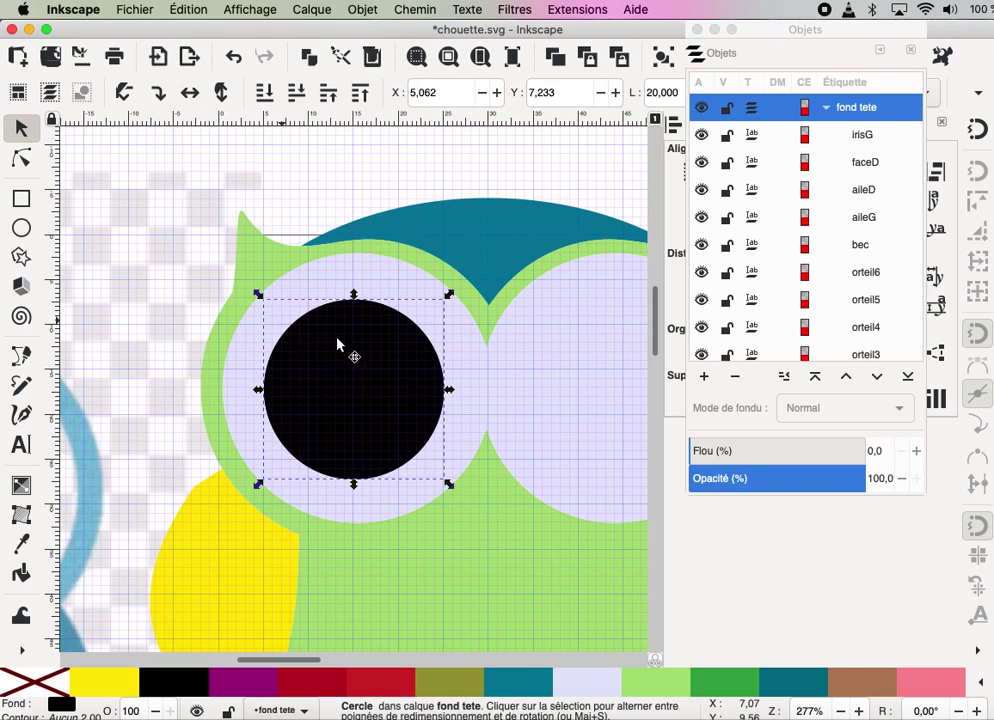
{"action": "key", "text": "Right"}
{"action": "key", "text": "Right"}
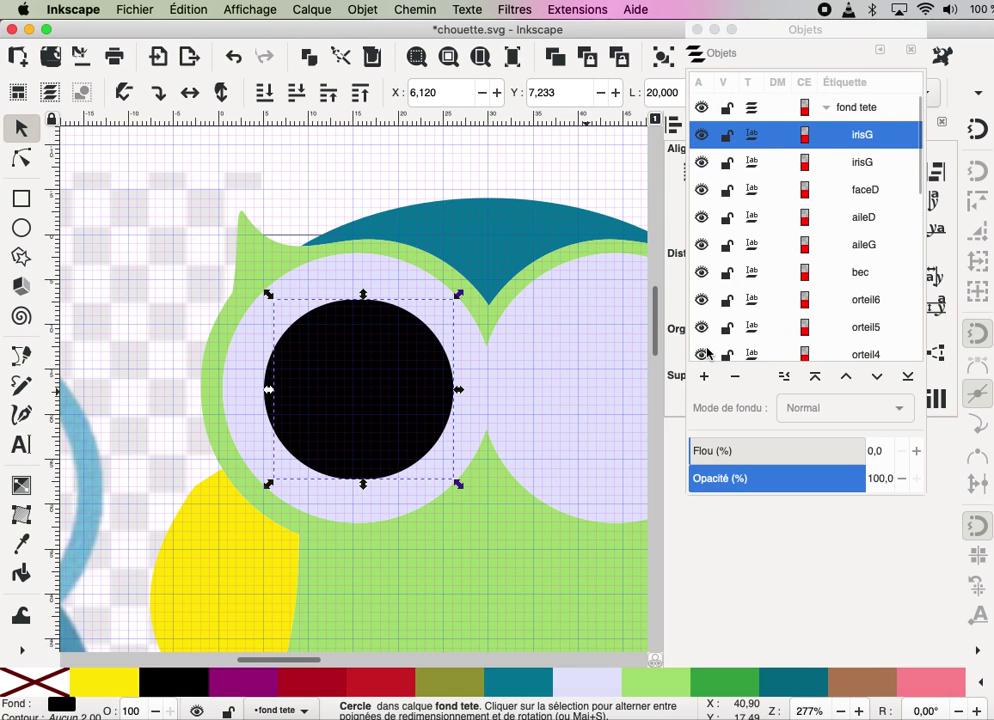
{"action": "key", "text": "Right"}
{"action": "key", "text": "Right"}
{"action": "key", "text": "Right"}
{"action": "key", "text": "Right"}
{"action": "key", "text": "Right"}
{"action": "key", "text": "Right"}
{"action": "key", "text": "Right"}
{"action": "key", "text": "Right"}
{"action": "key", "text": "Right"}
{"action": "key", "text": "Right"}
{"action": "key", "text": "Right"}
{"action": "key", "text": "Right"}
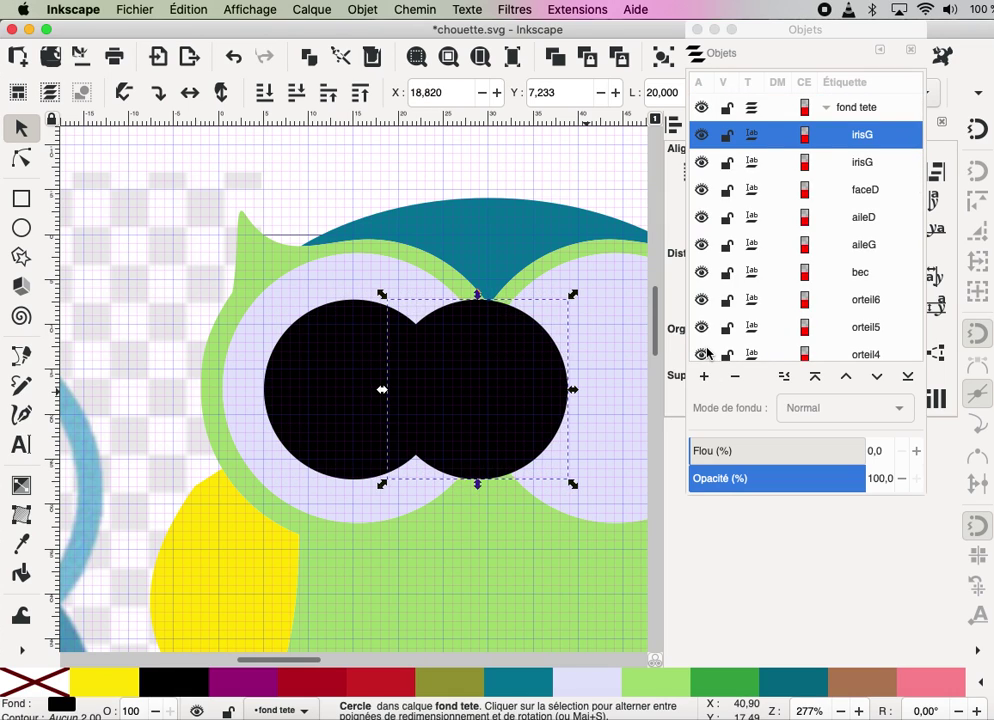
{"action": "key", "text": "Right"}
{"action": "key", "text": "Right"}
{"action": "key", "text": "Right"}
{"action": "key", "text": "Right"}
{"action": "key", "text": "Right"}
{"action": "key", "text": "Right"}
{"action": "key", "text": "Right"}
{"action": "key", "text": "Right"}
{"action": "key", "text": "Right"}
{"action": "key", "text": "Right"}
{"action": "key", "text": "Right"}
{"action": "key", "text": "Right"}
{"action": "key", "text": "Right"}
{"action": "key", "text": "Right"}
{"action": "key", "text": "Right"}
{"action": "key", "text": "Right"}
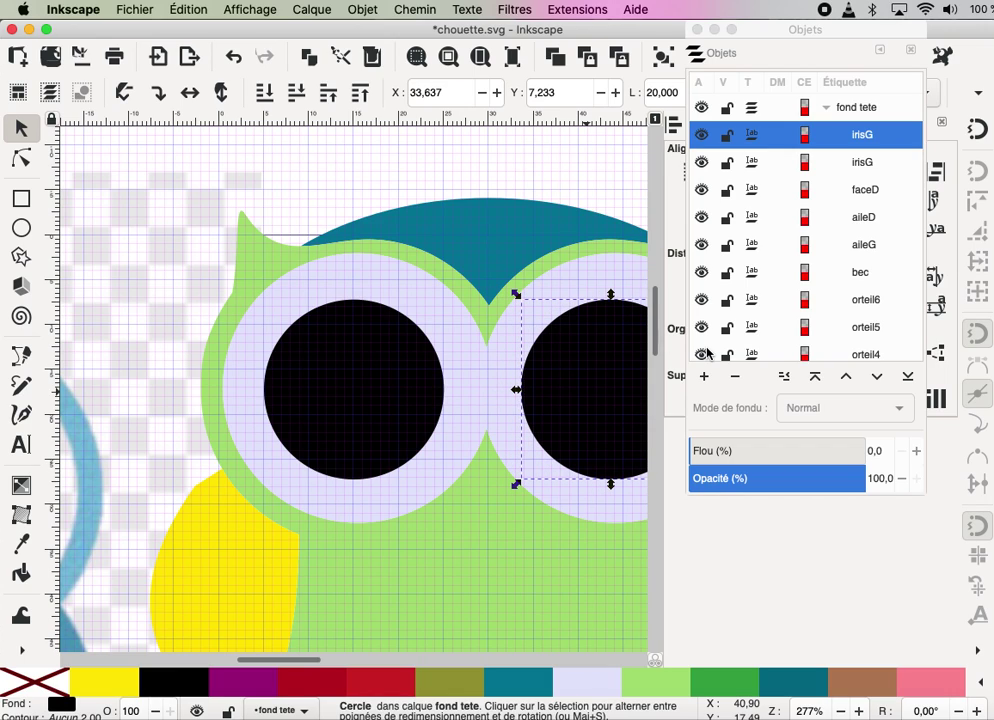
{"action": "key", "text": "Right"}
{"action": "key", "text": "Right"}
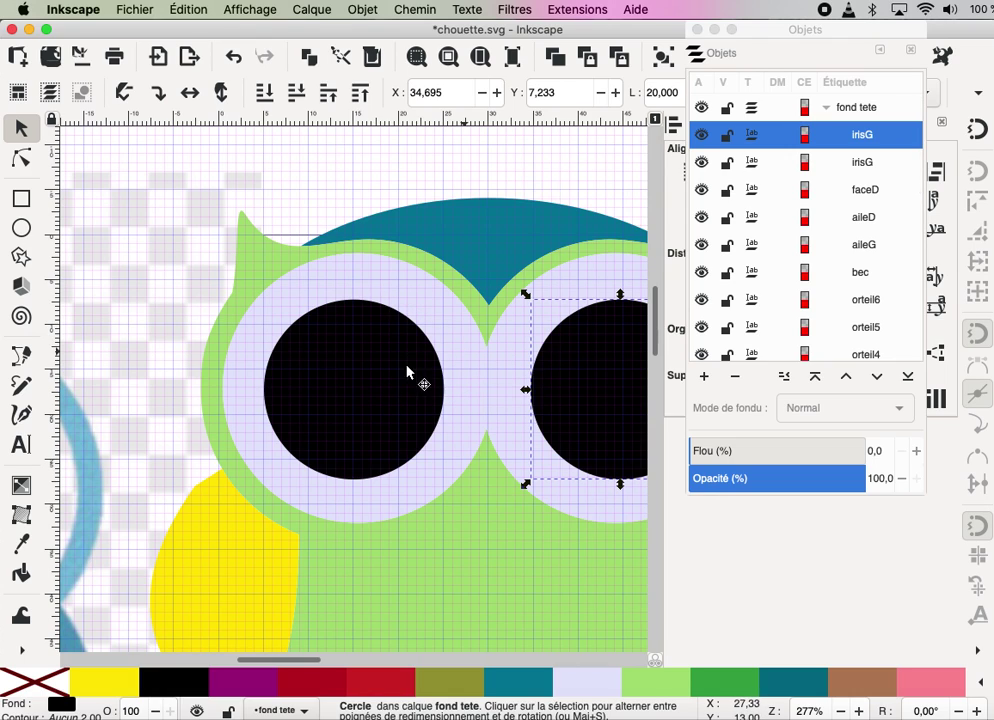
{"action": "left_click", "coordinate": [333, 395], "text": "shift"}
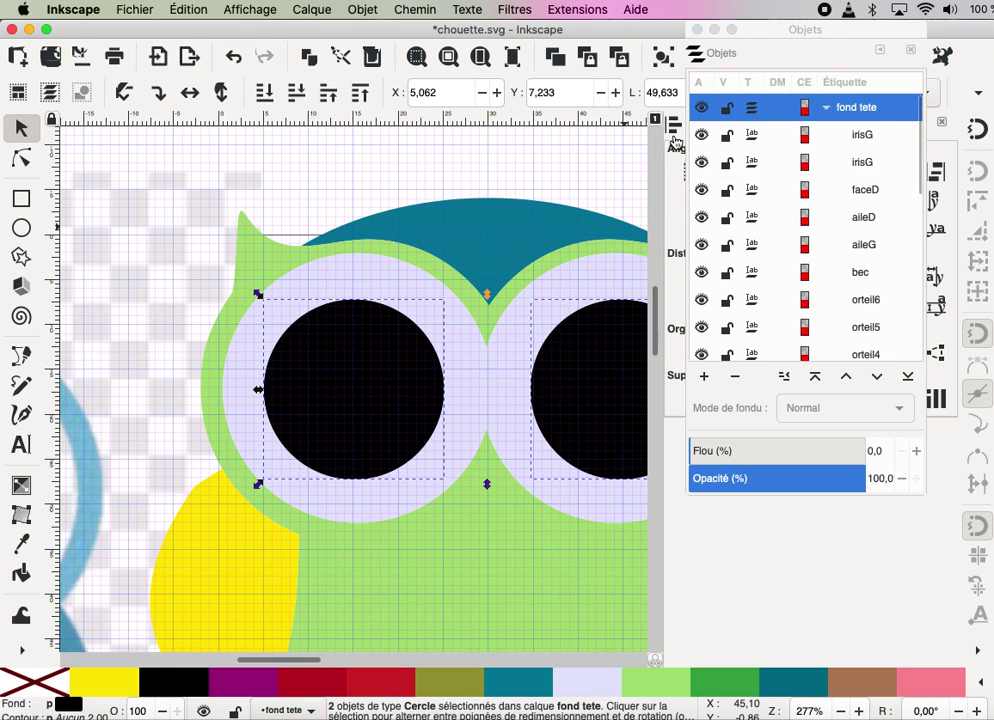
{"action": "key", "text": "Up"}
{"action": "key", "text": "Up"}
{"action": "key", "text": "Up"}
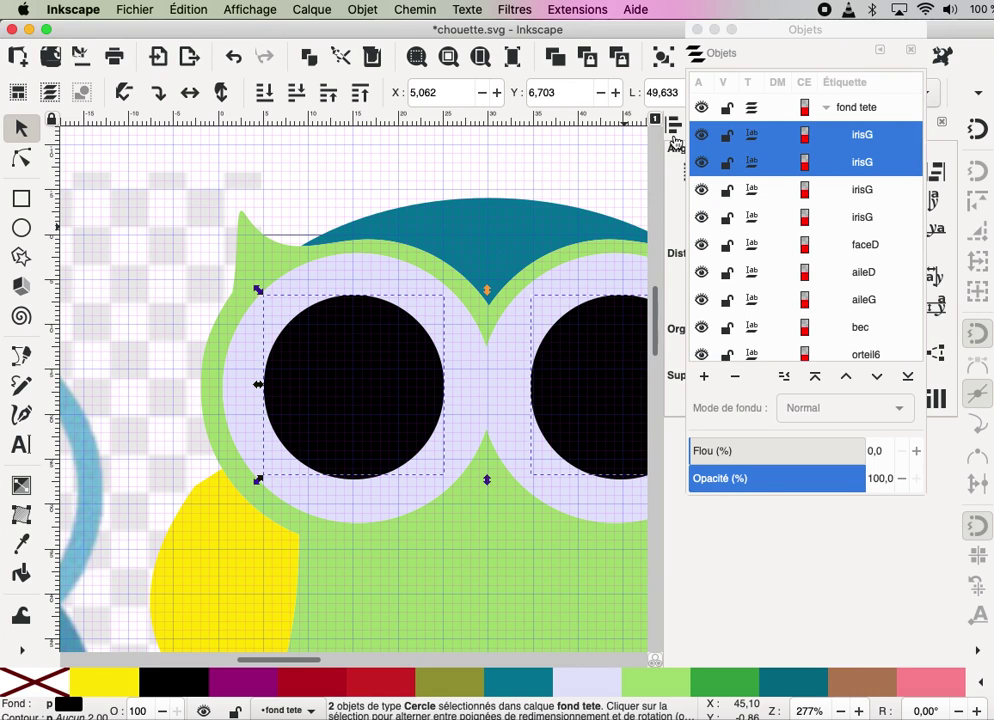
{"action": "key", "text": "Up"}
{"action": "key", "text": "Up"}
{"action": "key", "text": "Up"}
{"action": "key", "text": "Up"}
{"action": "key", "text": "Up"}
{"action": "key", "text": "Up"}
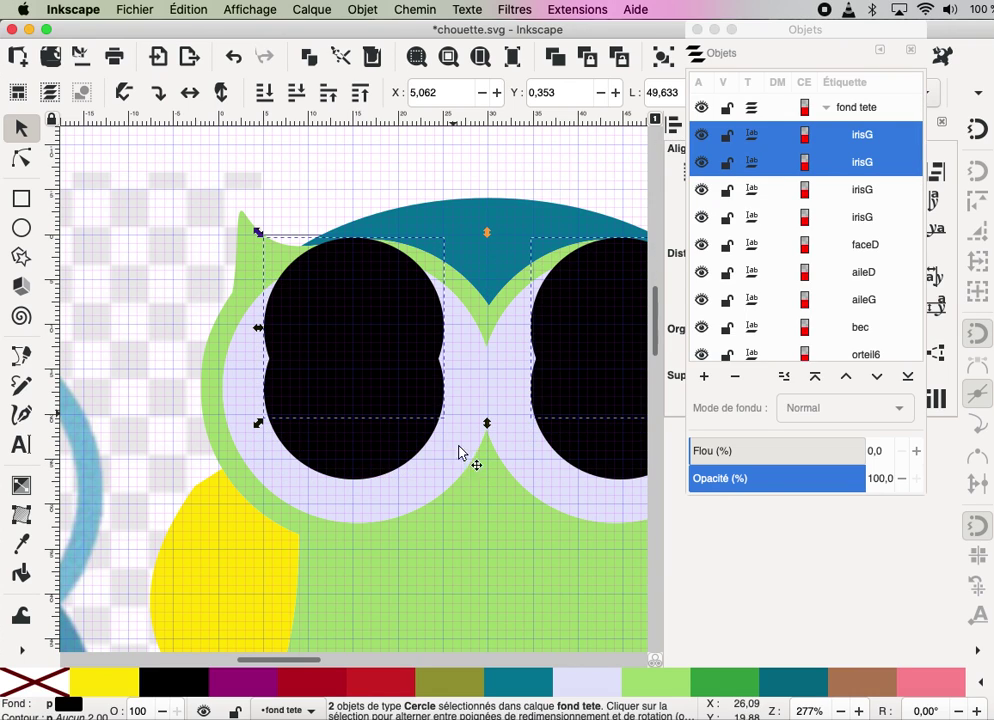
- Cut both iris shapes out of the lavender eye patch faceD with Path > Difference
{"action": "left_click", "coordinate": [452, 468]}
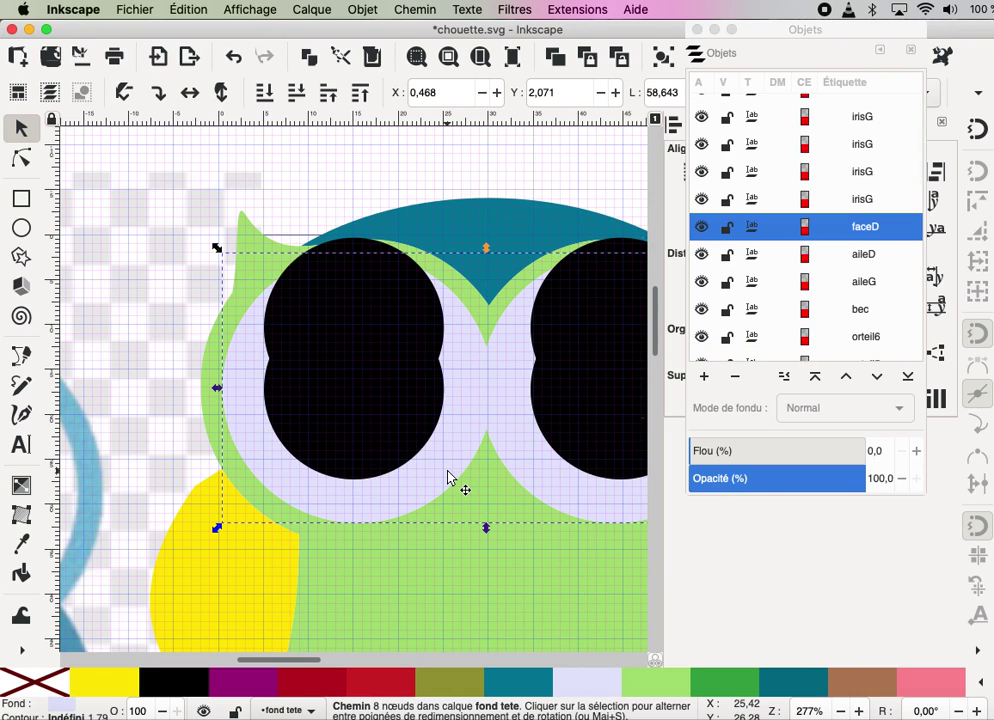
{"action": "left_click", "coordinate": [308, 447], "text": "shift"}
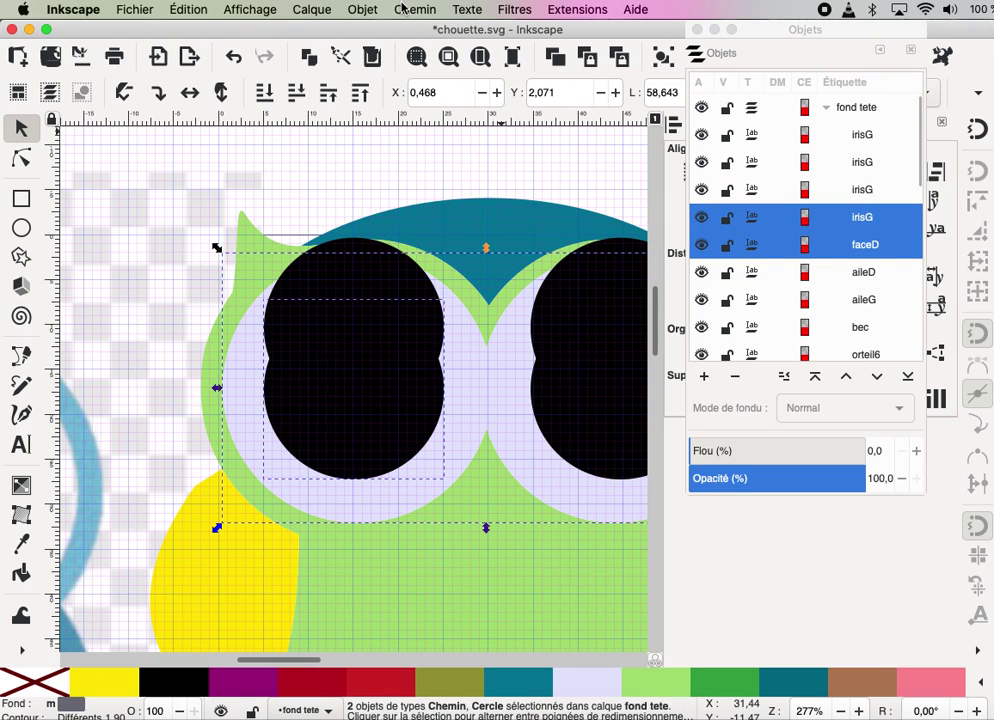
{"action": "left_click", "coordinate": [414, 9]}
{"action": "left_click", "coordinate": [407, 106]}
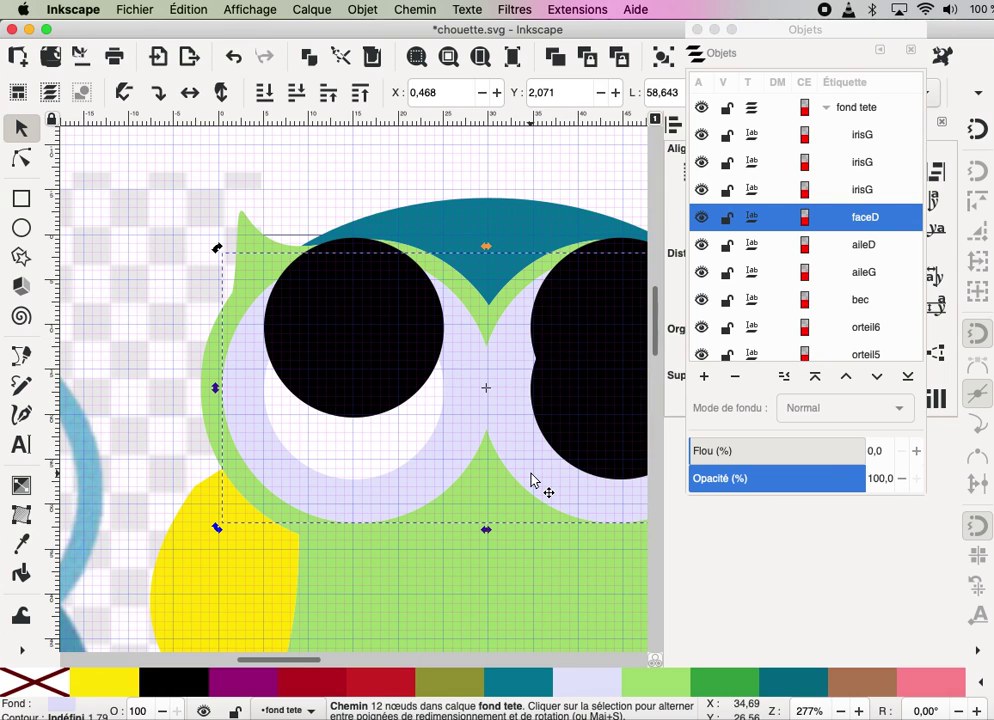
{"action": "left_click", "coordinate": [589, 457], "text": "shift"}
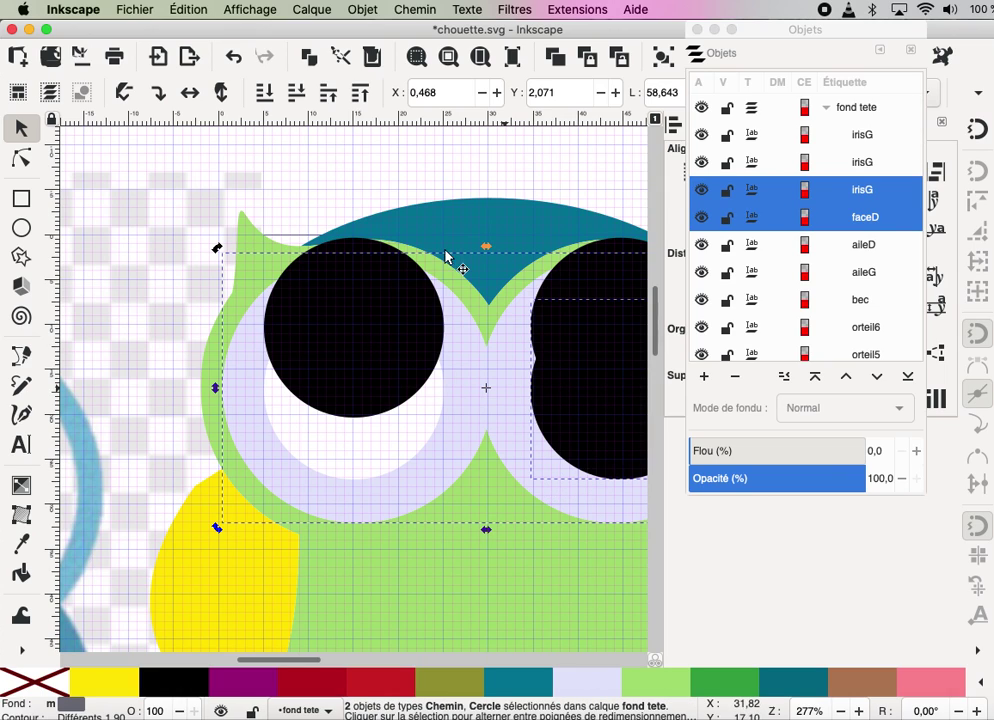
{"action": "left_click", "coordinate": [408, 11]}
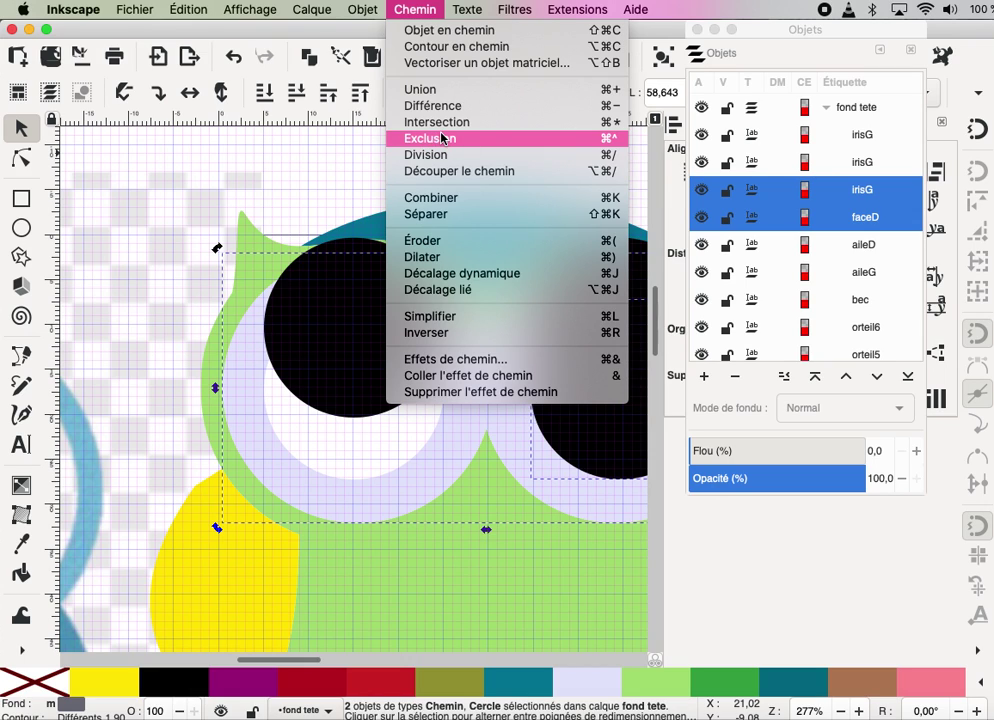
{"action": "left_click", "coordinate": [435, 106]}
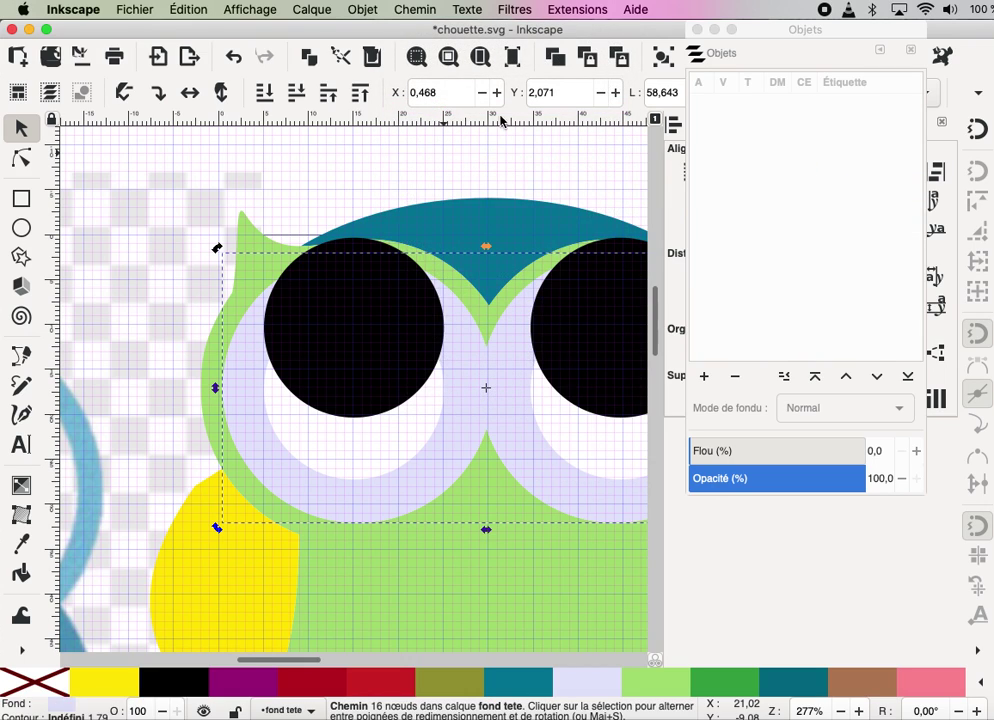
{"action": "left_click", "coordinate": [610, 255]}
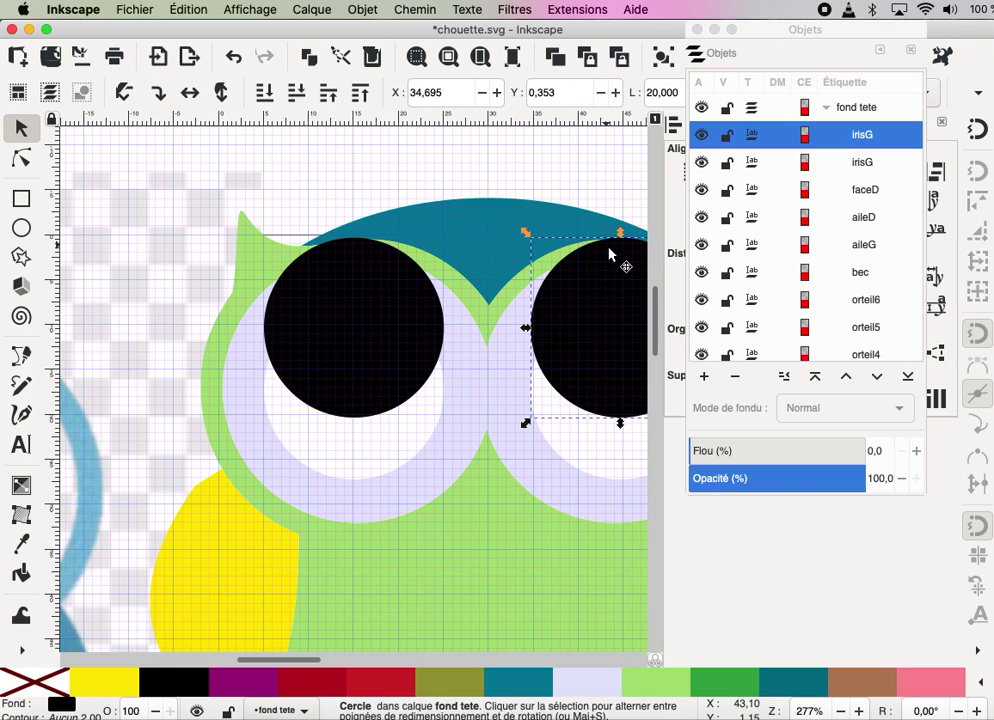
- Lower both black irises to centre them over the lavender eye holes
{"action": "left_click", "coordinate": [357, 330], "text": "shift"}
{"action": "key", "text": "Down"}
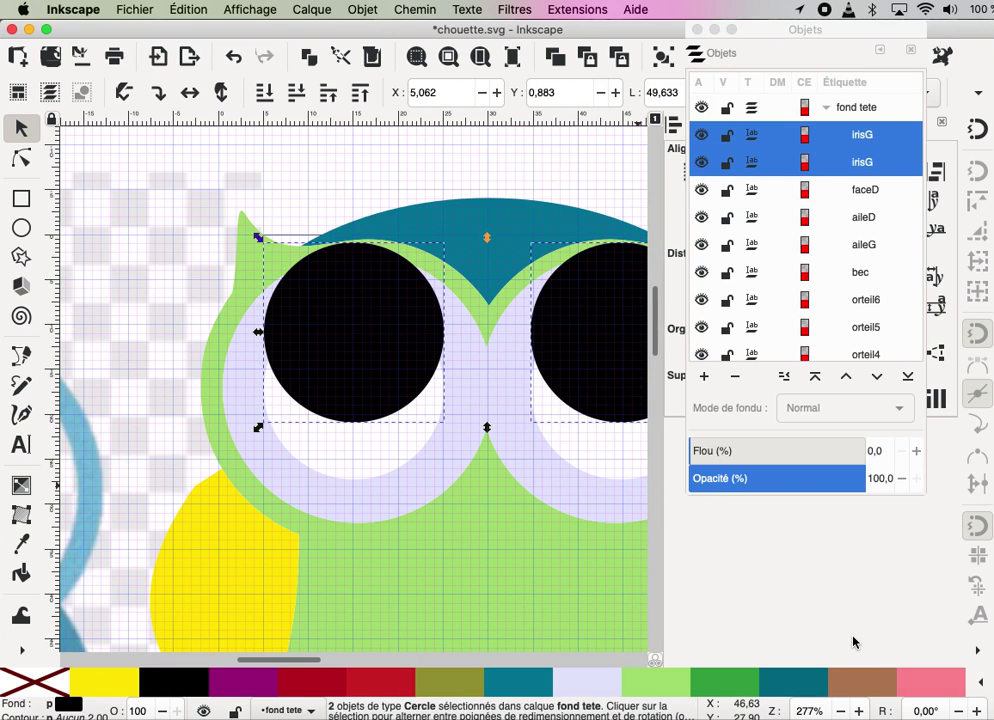
{"action": "key", "text": "Down"}
{"action": "key", "text": "Down"}
{"action": "key", "text": "Down"}
{"action": "key", "text": "Down"}
{"action": "key", "text": "Down"}
{"action": "key", "text": "Down"}
{"action": "key", "text": "Down"}
{"action": "key", "text": "Down"}
{"action": "key", "text": "Down"}
{"action": "key", "text": "Down"}
{"action": "key", "text": "Down"}
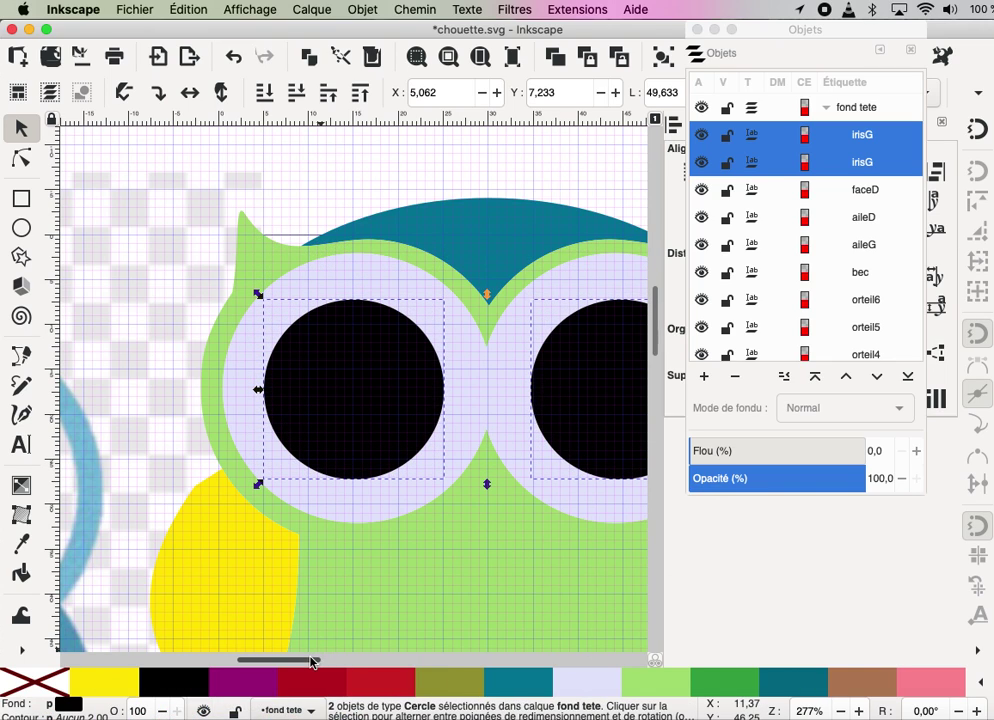
{"action": "left_click_drag", "start_coordinate": [313, 660], "coordinate": [362, 663]}
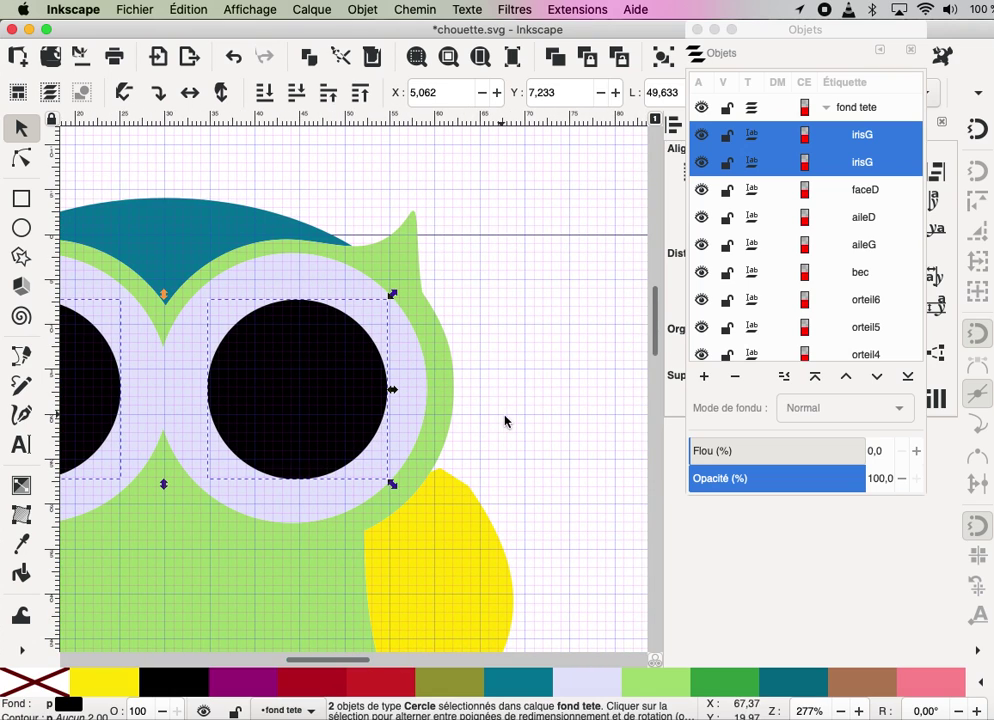
- Place the pink circle on the owl's left black eye and raise it to the top
{"action": "scroll", "coordinate": [505, 421], "scroll_direction": "down", "scroll_amount": 2}
{"action": "scroll", "coordinate": [510, 428], "scroll_direction": "down", "scroll_amount": 5}
{"action": "scroll", "coordinate": [510, 428], "scroll_direction": "down", "scroll_amount": 3}
{"action": "scroll", "coordinate": [510, 435], "scroll_direction": "down", "scroll_amount": 4}
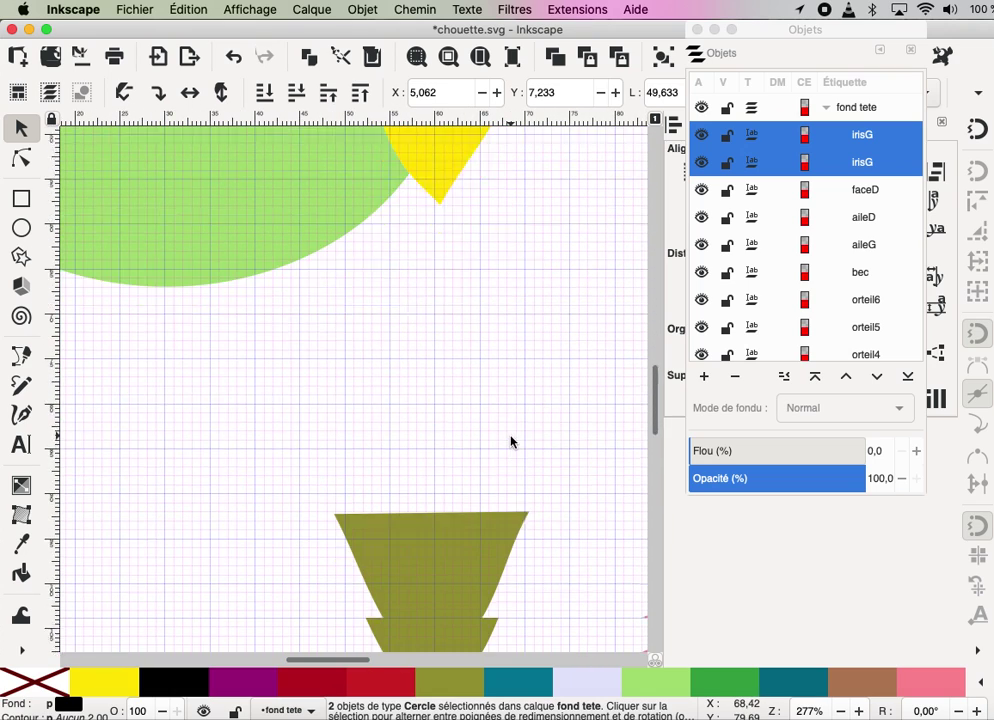
{"action": "scroll", "coordinate": [512, 450], "scroll_direction": "down", "scroll_amount": 6}
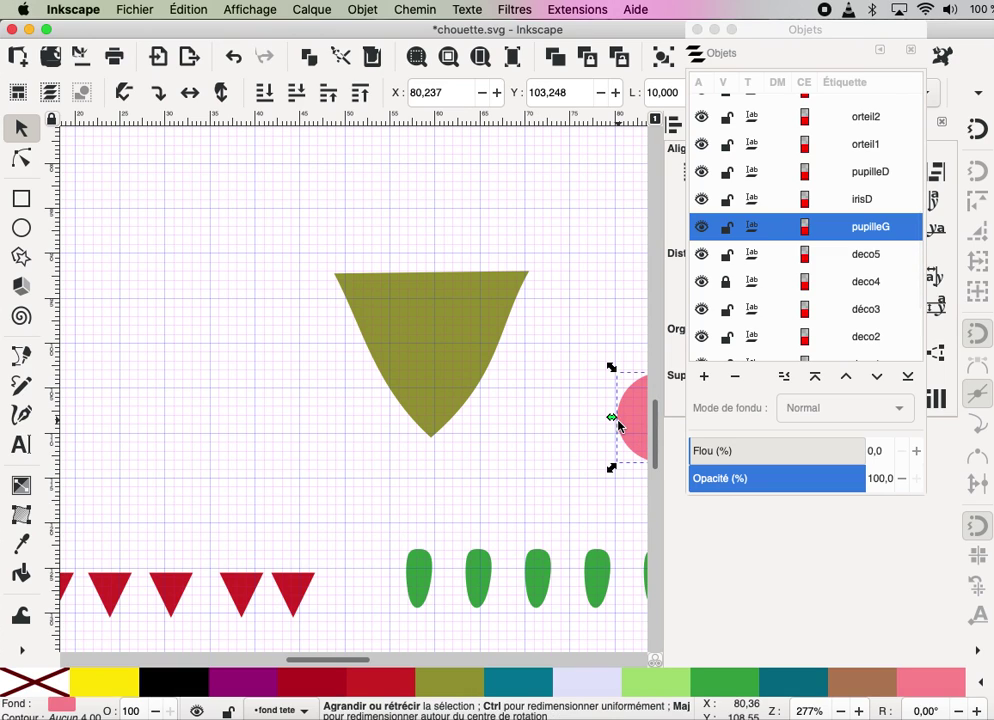
{"action": "mouse_move", "coordinate": [632, 427]}
{"action": "left_mouse_down"}
{"action": "mouse_move", "coordinate": [318, 278]}
{"action": "mouse_move", "coordinate": [192, 183]}
{"action": "left_mouse_up"}
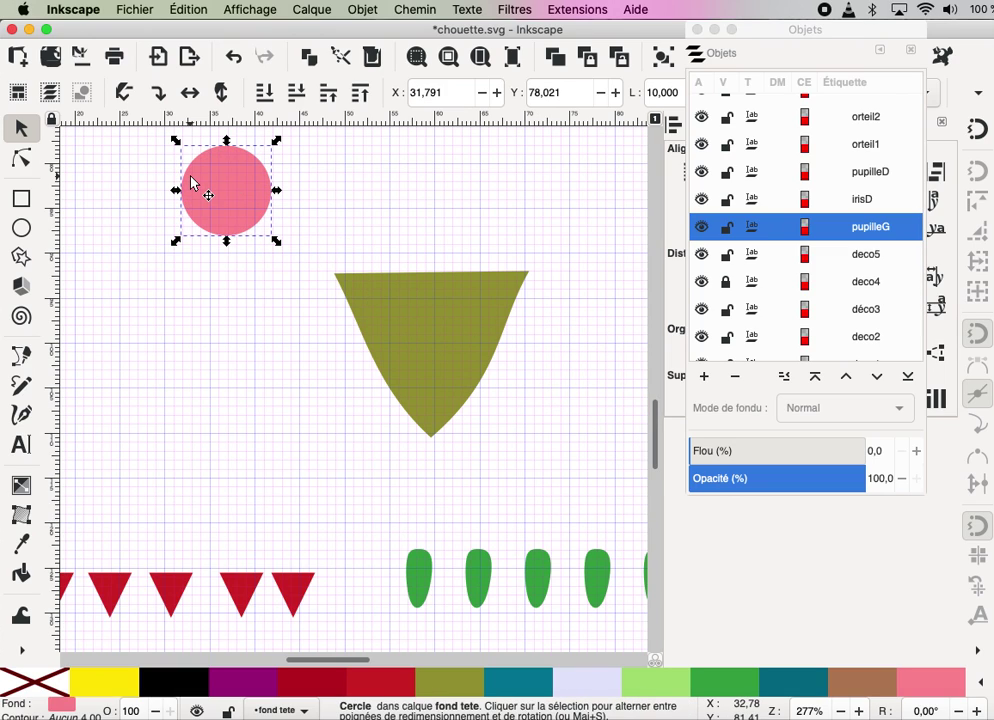
{"action": "key", "text": "Up"}
{"action": "key", "text": "Up"}
{"action": "key", "text": "Up"}
{"action": "key", "text": "Up"}
{"action": "key", "text": "Up"}
{"action": "key", "text": "Up"}
{"action": "key", "text": "minus"}
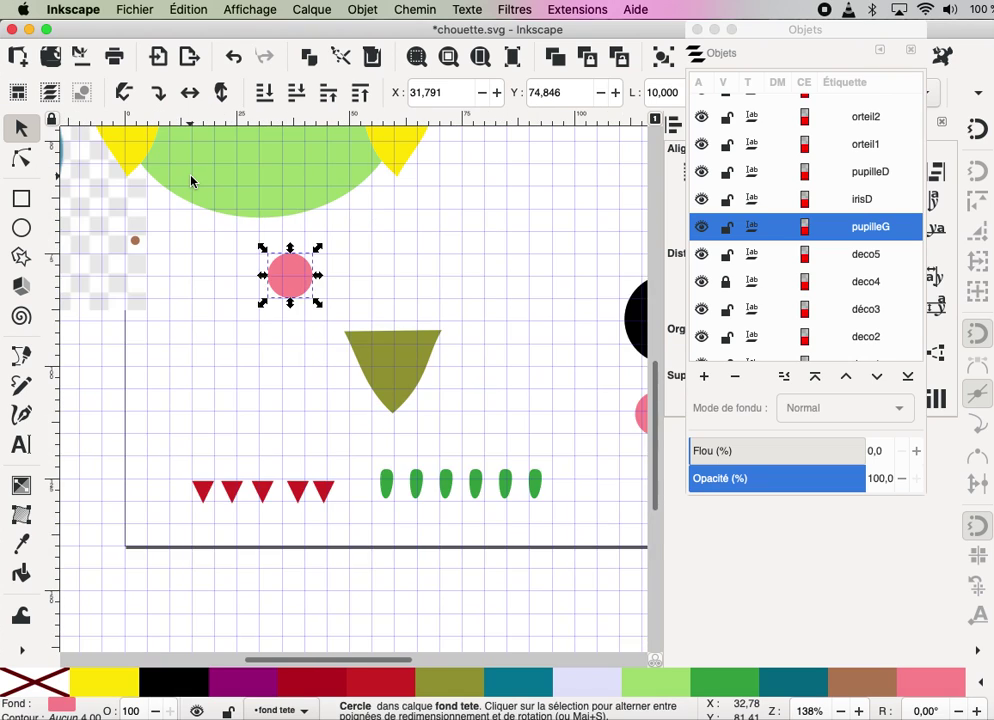
{"action": "key", "text": "minus"}
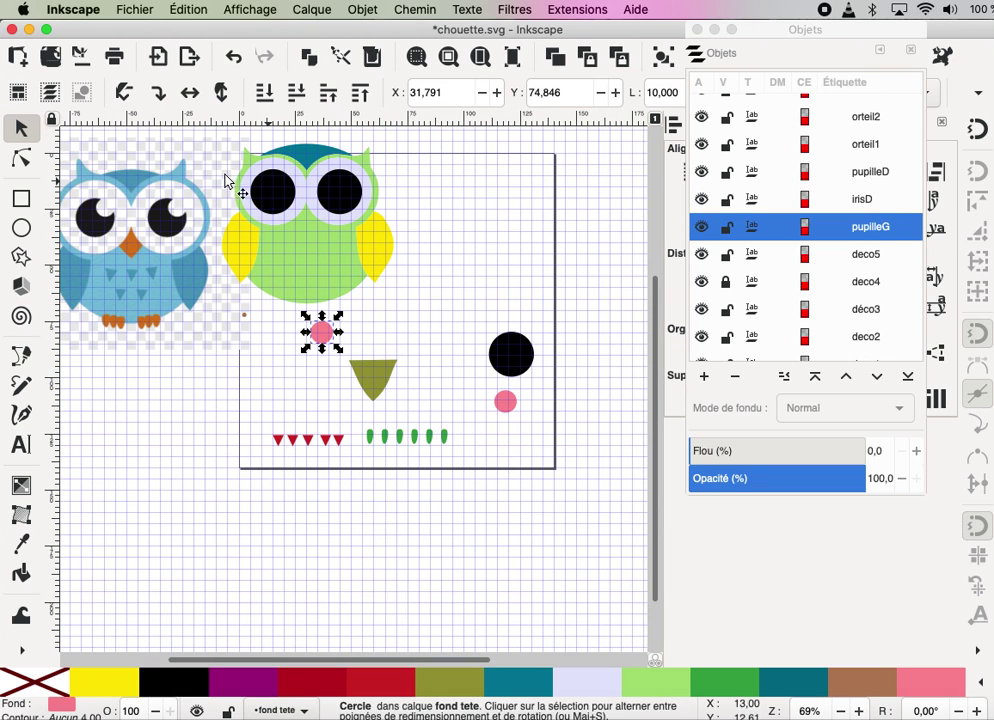
{"action": "mouse_move", "coordinate": [321, 333]}
{"action": "left_mouse_down"}
{"action": "mouse_move", "coordinate": [268, 192]}
{"action": "mouse_move", "coordinate": [276, 196]}
{"action": "left_mouse_up"}
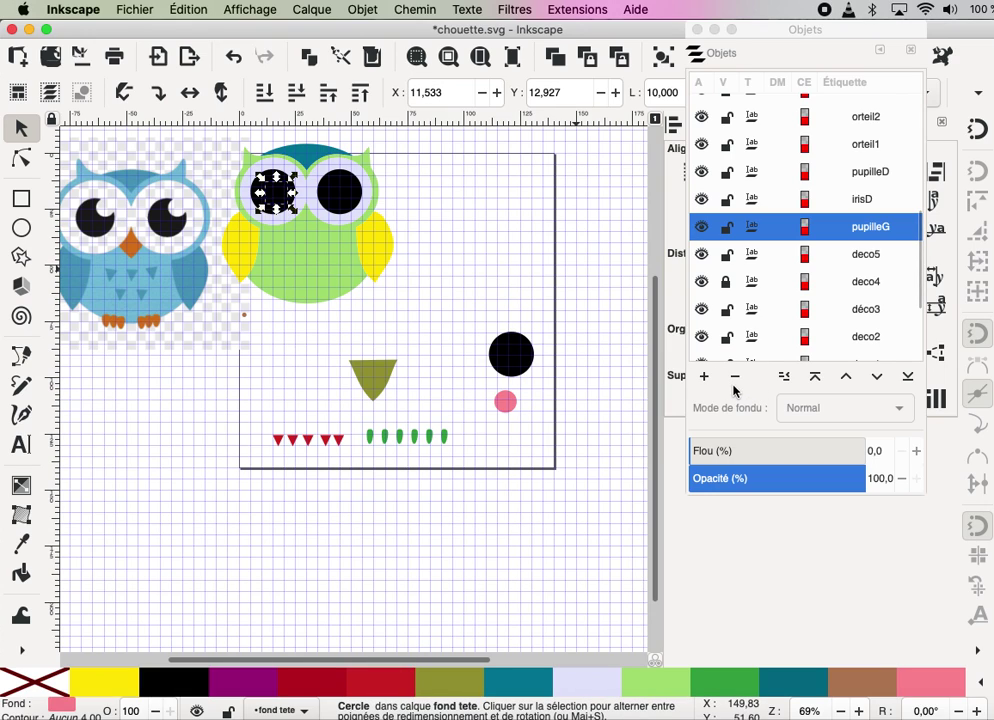
{"action": "left_click", "coordinate": [815, 375]}
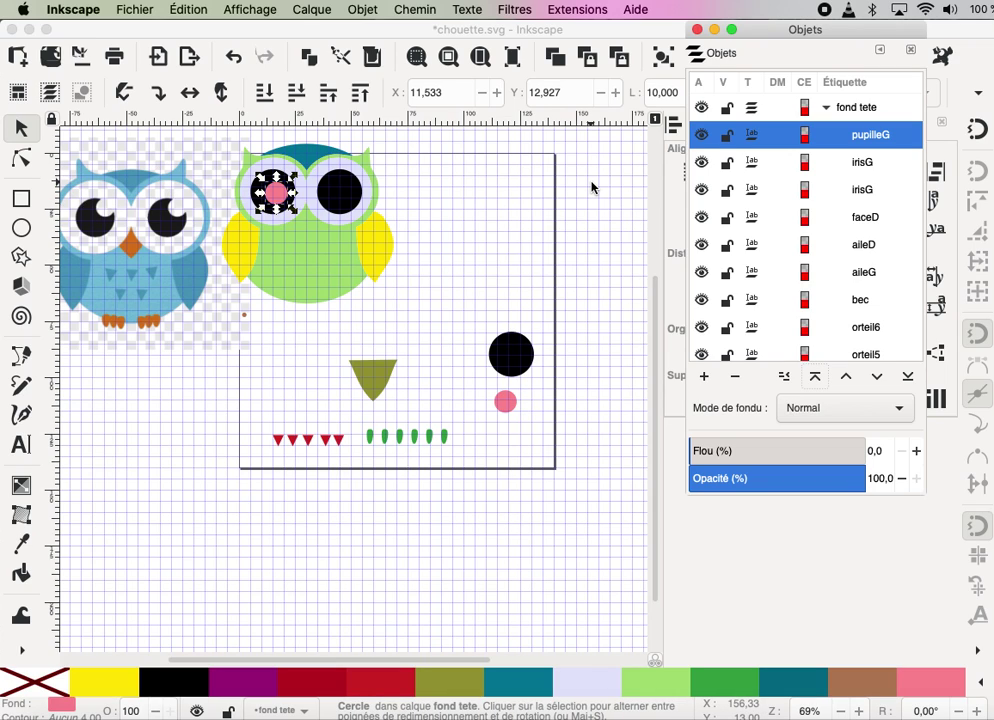
{"action": "key", "text": "plus"}
{"action": "key", "text": "plus"}
{"action": "key", "text": "plus"}
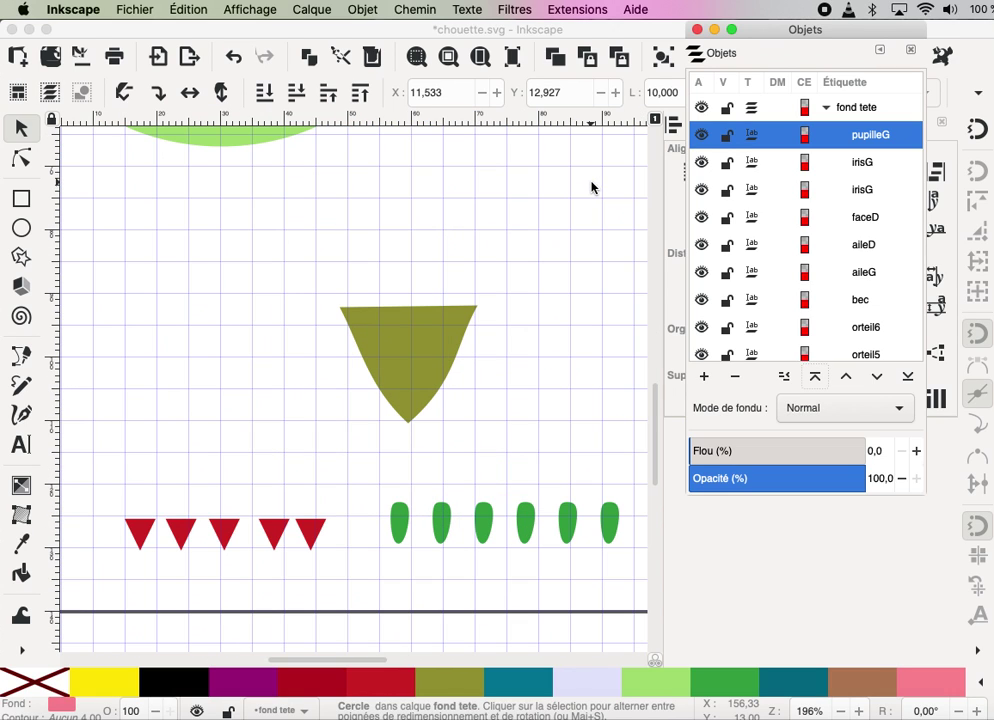
- Centre the pink pupil inside the left eye
{"action": "scroll", "coordinate": [319, 259], "scroll_direction": "up", "scroll_amount": 5}
{"action": "scroll", "coordinate": [319, 259], "scroll_direction": "left", "scroll_amount": 2}
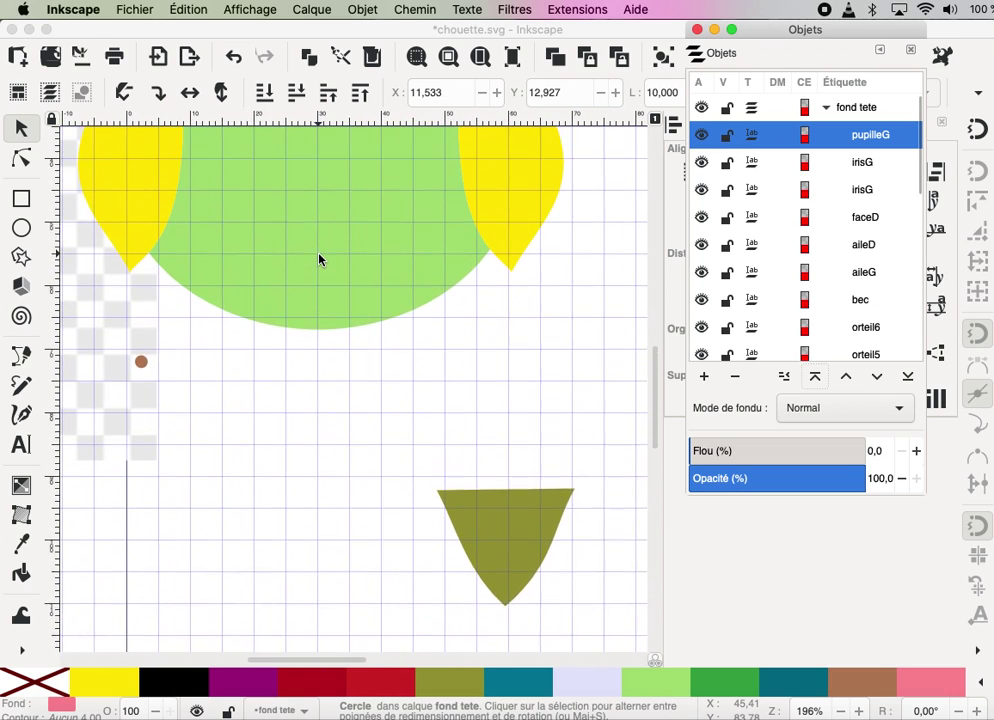
{"action": "scroll", "coordinate": [319, 259], "scroll_direction": "up", "scroll_amount": 1}
{"action": "scroll", "coordinate": [319, 259], "scroll_direction": "left", "scroll_amount": 1}
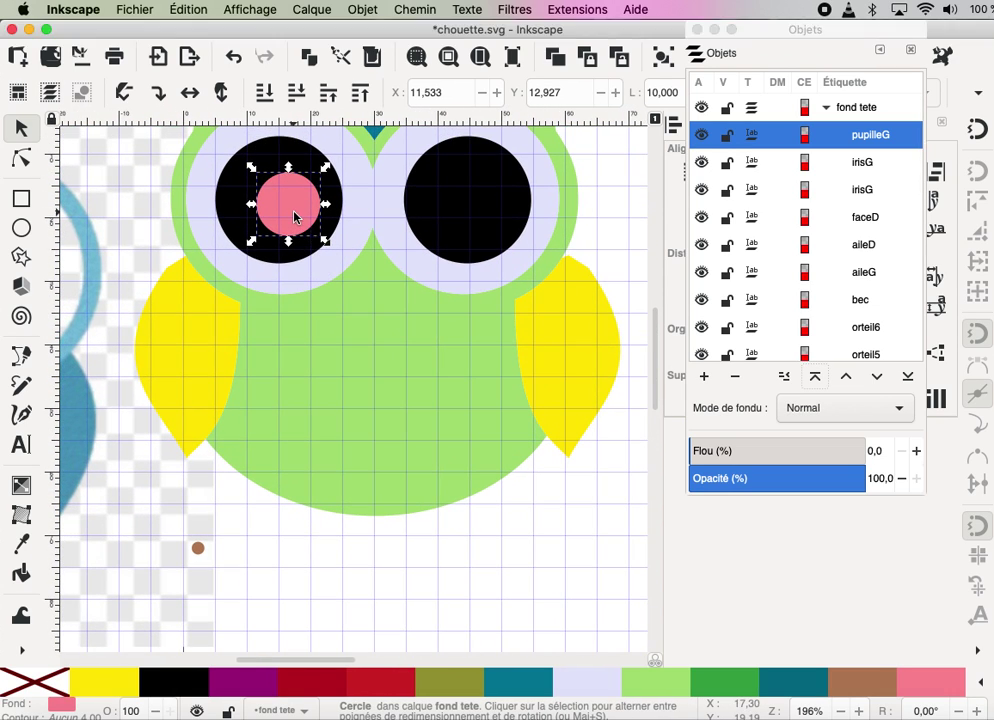
{"action": "left_click_drag", "start_coordinate": [294, 215], "coordinate": [314, 213]}
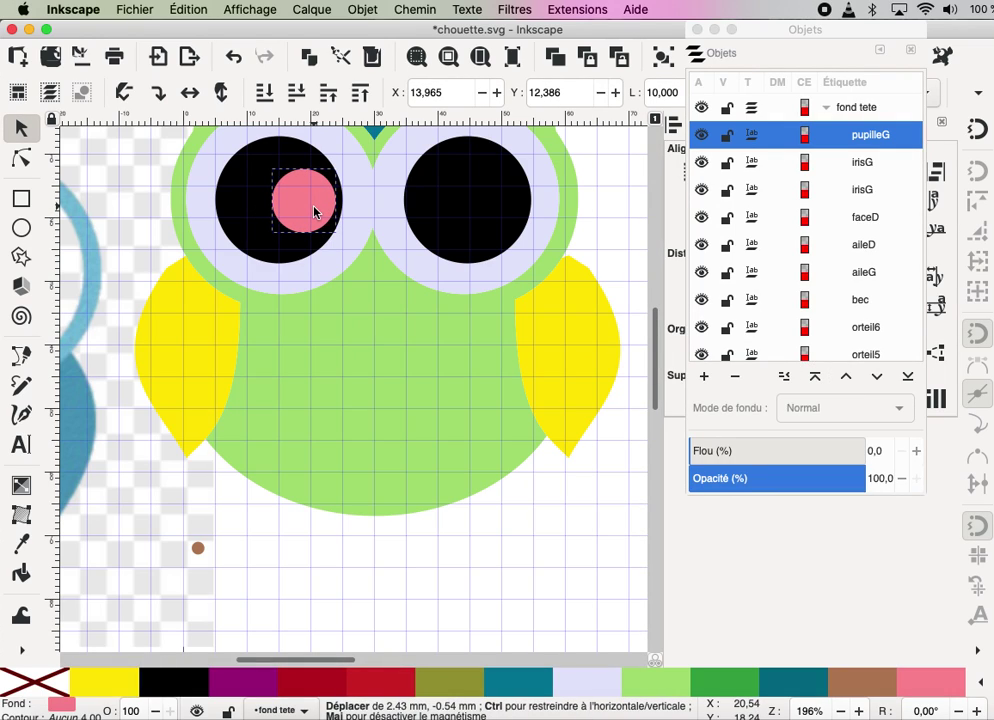
{"action": "key", "text": "alt"}
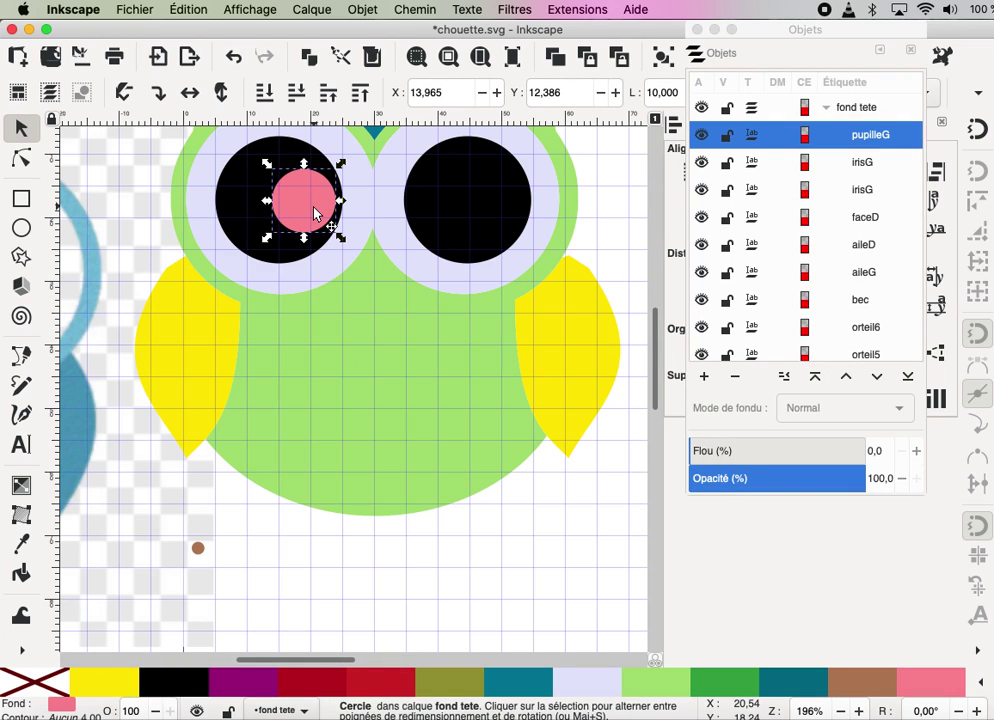
{"action": "key", "text": "ctrl+v"}
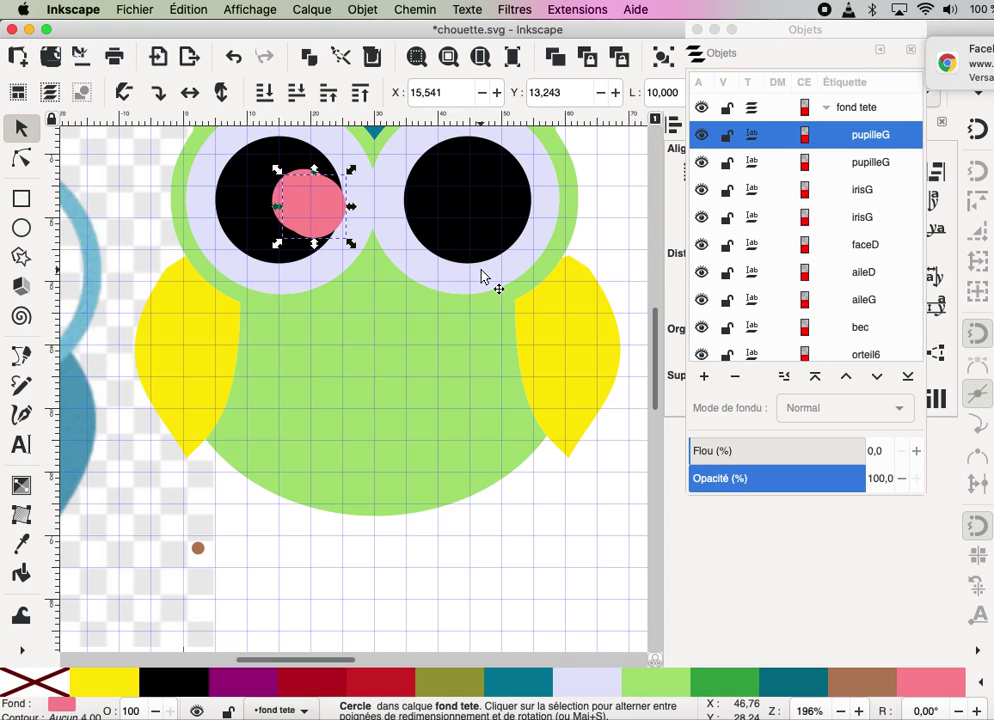
{"action": "key", "text": "Delete"}
- Duplicate the pink pupil and shift the copy into the right eye
{"action": "left_click", "coordinate": [311, 202]}
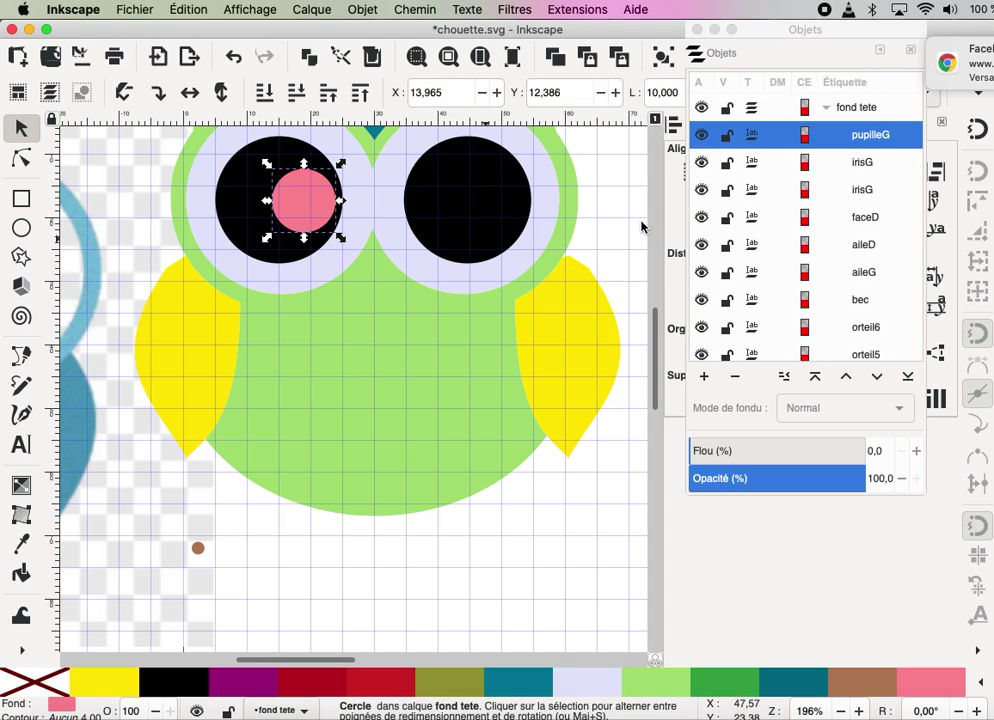
{"action": "key", "text": "alt"}
{"action": "key", "text": "ctrl+d"}
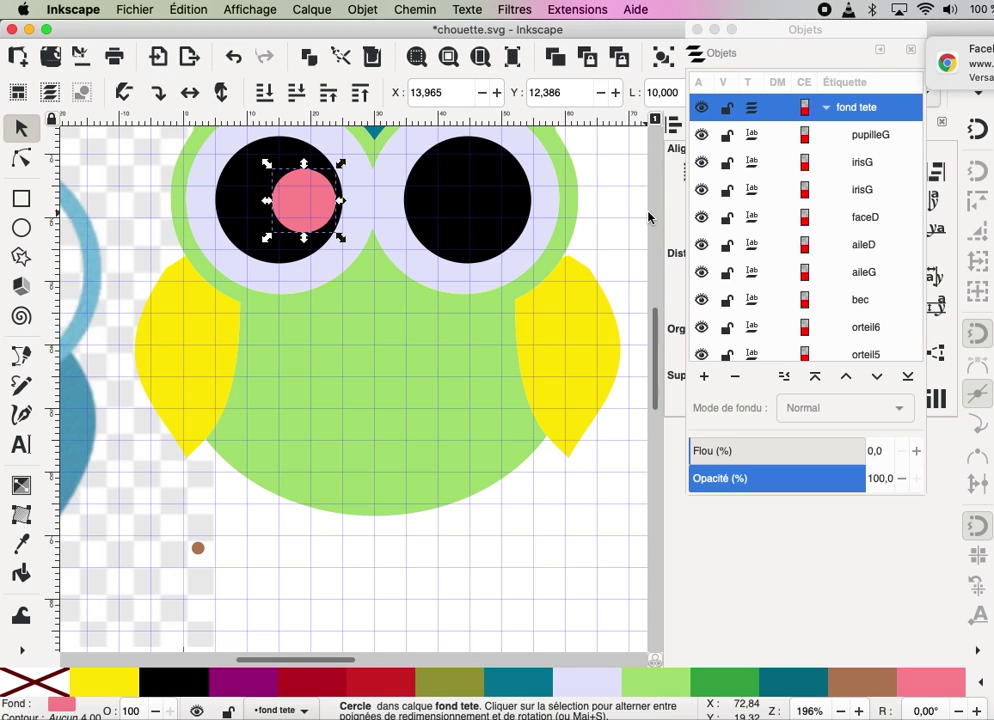
{"action": "key", "text": "Right"}
{"action": "key", "text": "Right"}
{"action": "key", "text": "Right"}
{"action": "key", "text": "Right"}
{"action": "key", "text": "Right"}
{"action": "key", "text": "Right"}
{"action": "key", "text": "Right"}
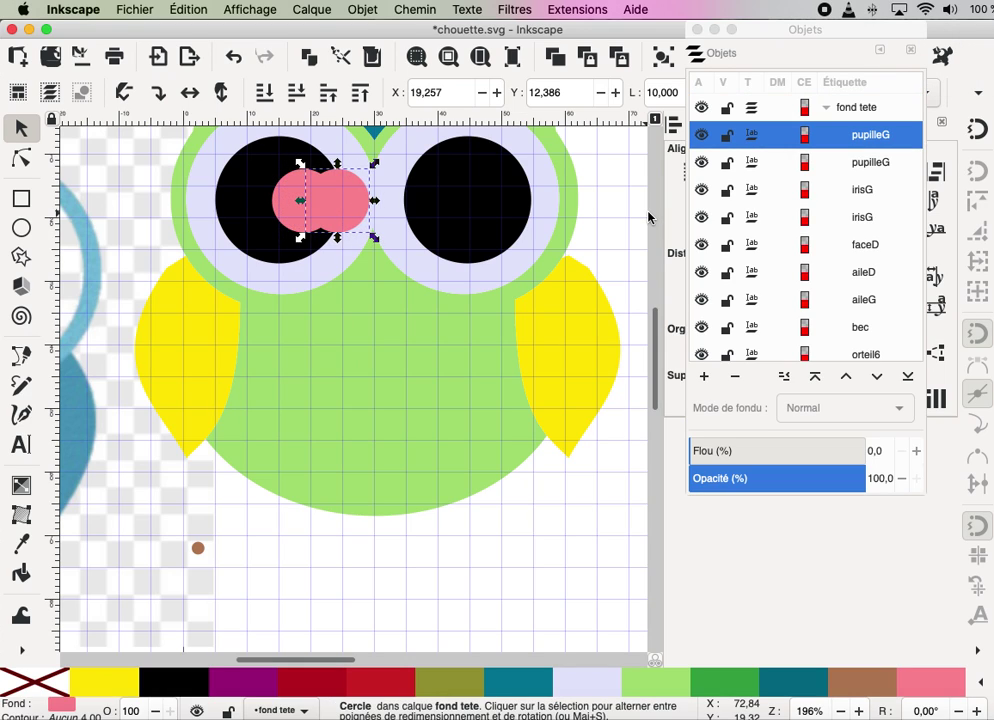
{"action": "key", "text": "Right"}
{"action": "key", "text": "Right"}
{"action": "key", "text": "Right"}
{"action": "key", "text": "Right"}
{"action": "key", "text": "Right"}
{"action": "key", "text": "Right"}
{"action": "key", "text": "Right"}
{"action": "key", "text": "Right"}
{"action": "key", "text": "Right"}
{"action": "key", "text": "Right"}
{"action": "key", "text": "Right"}
{"action": "key", "text": "Right"}
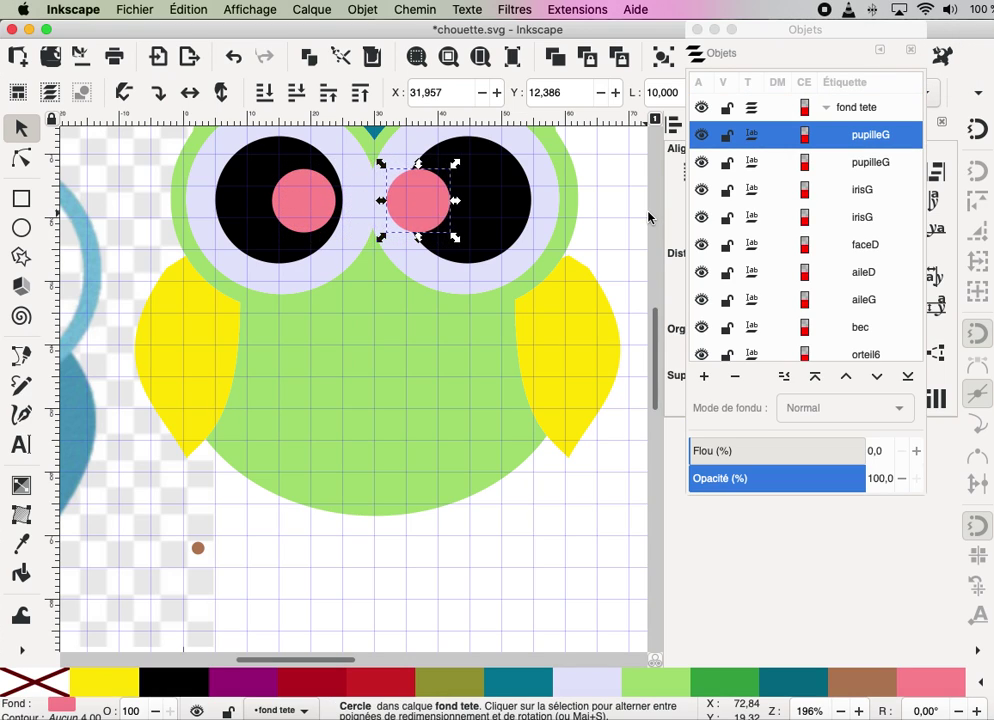
{"action": "key", "text": "Right"}
{"action": "key", "text": "Right"}
{"action": "key", "text": "Right"}
{"action": "key", "text": "Right"}
{"action": "key", "text": "Right"}
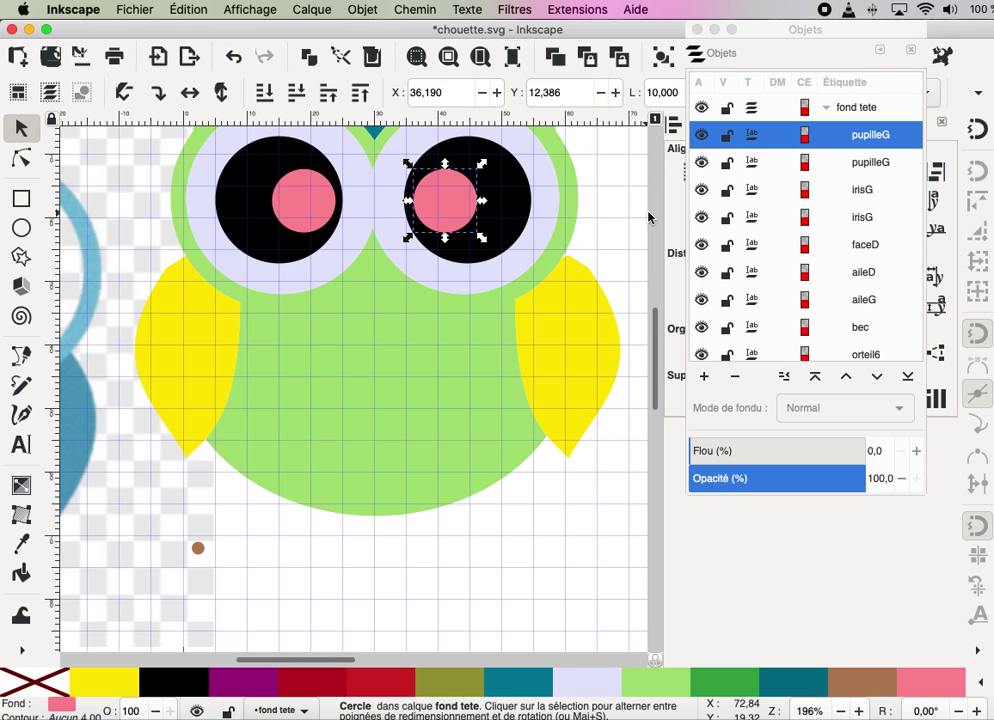
- Select both pink pupils and duplicate the pair
{"action": "left_click", "coordinate": [257, 172]}
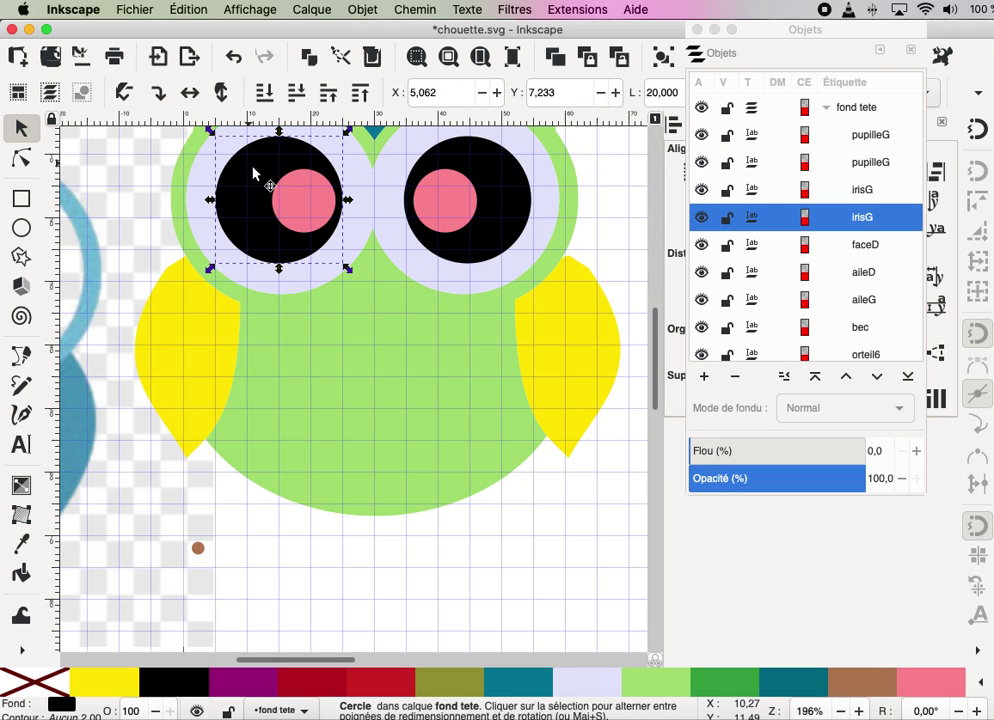
{"action": "left_click", "coordinate": [318, 205]}
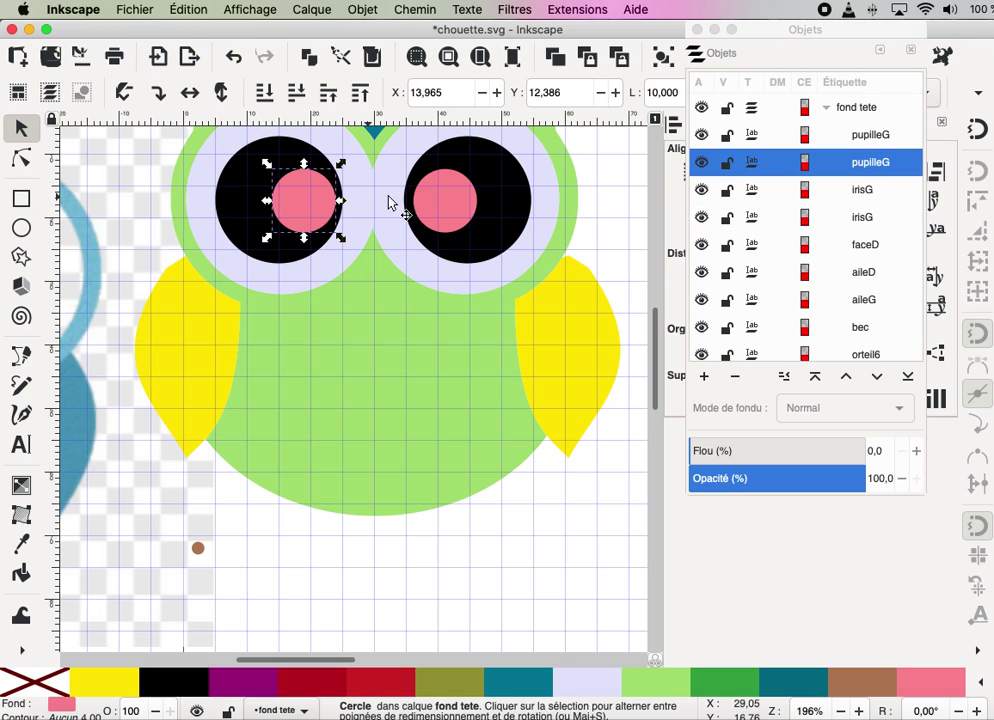
{"action": "left_click", "coordinate": [464, 210], "text": "shift"}
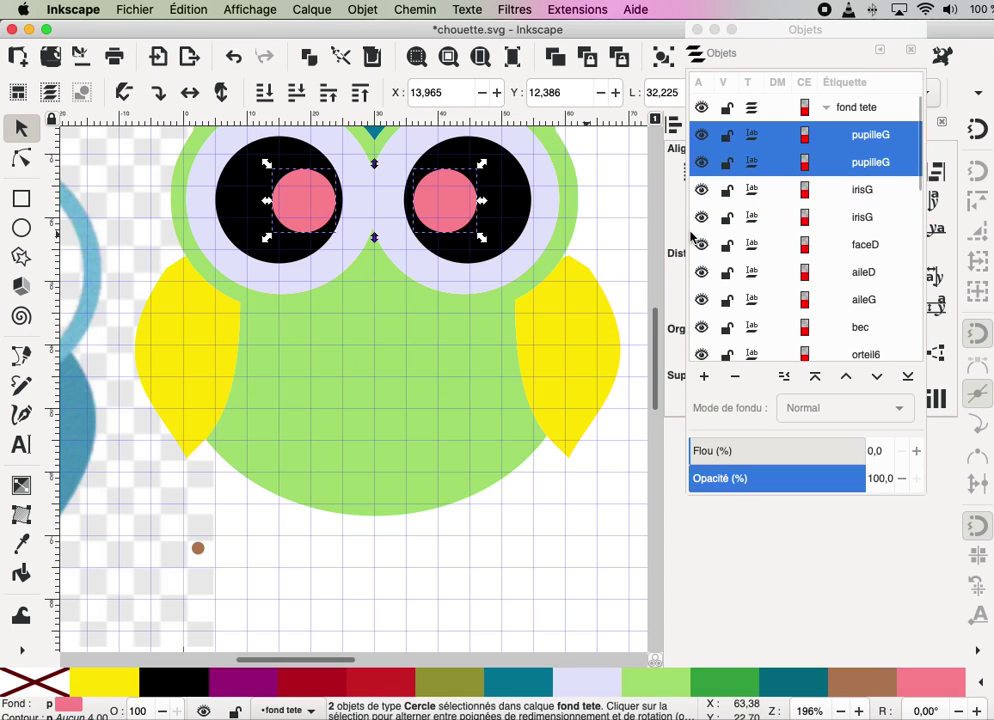
{"action": "key", "text": "alt"}
{"action": "key", "text": "ctrl+d"}
- Cut pupil-shaped holes in both black irises with Path > Difference
{"action": "key", "text": "Down"}
{"action": "key", "text": "Down"}
{"action": "key", "text": "Down"}
{"action": "key", "text": "Down"}
{"action": "key", "text": "Down"}
{"action": "key", "text": "Down"}
{"action": "key", "text": "Down"}
{"action": "key", "text": "Down"}
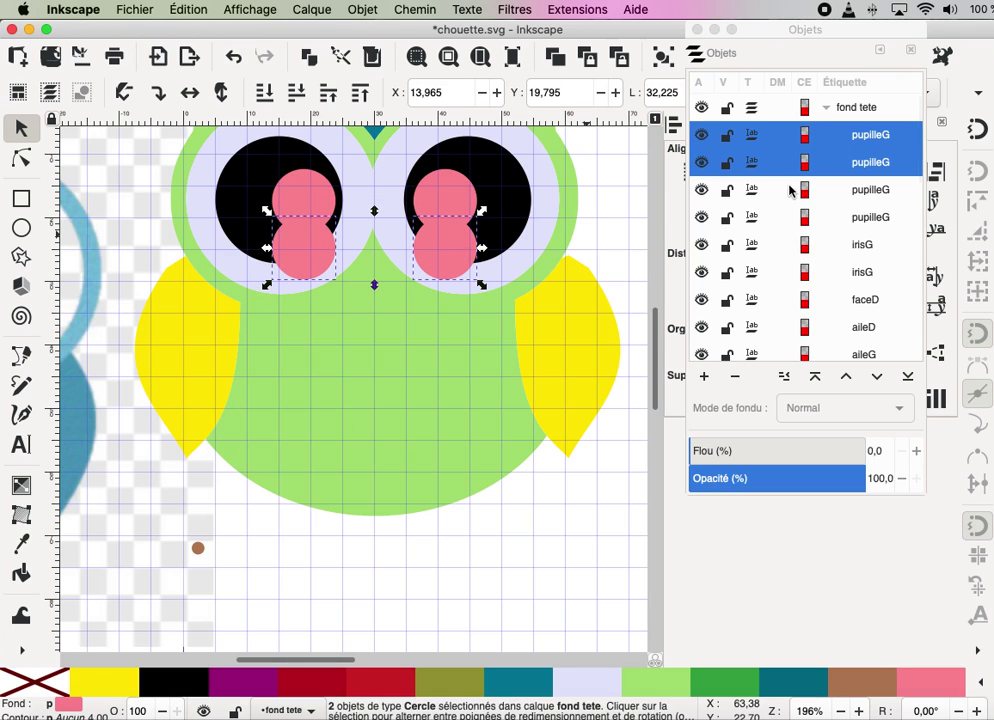
{"action": "left_click", "coordinate": [268, 162]}
{"action": "left_click", "coordinate": [316, 204], "text": "shift"}
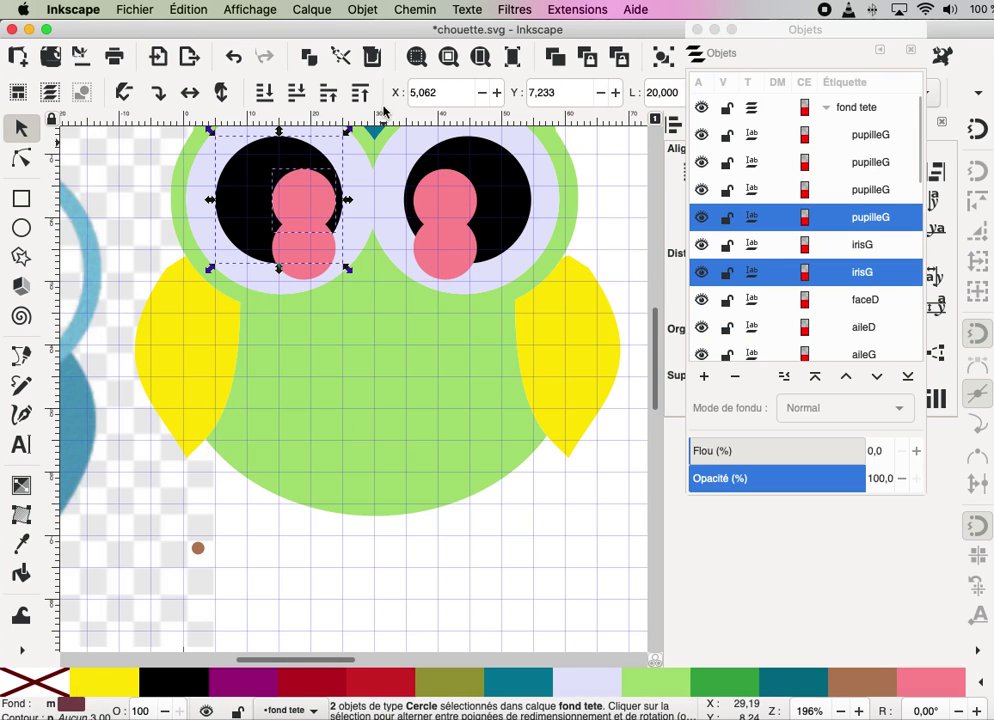
{"action": "left_click", "coordinate": [415, 10]}
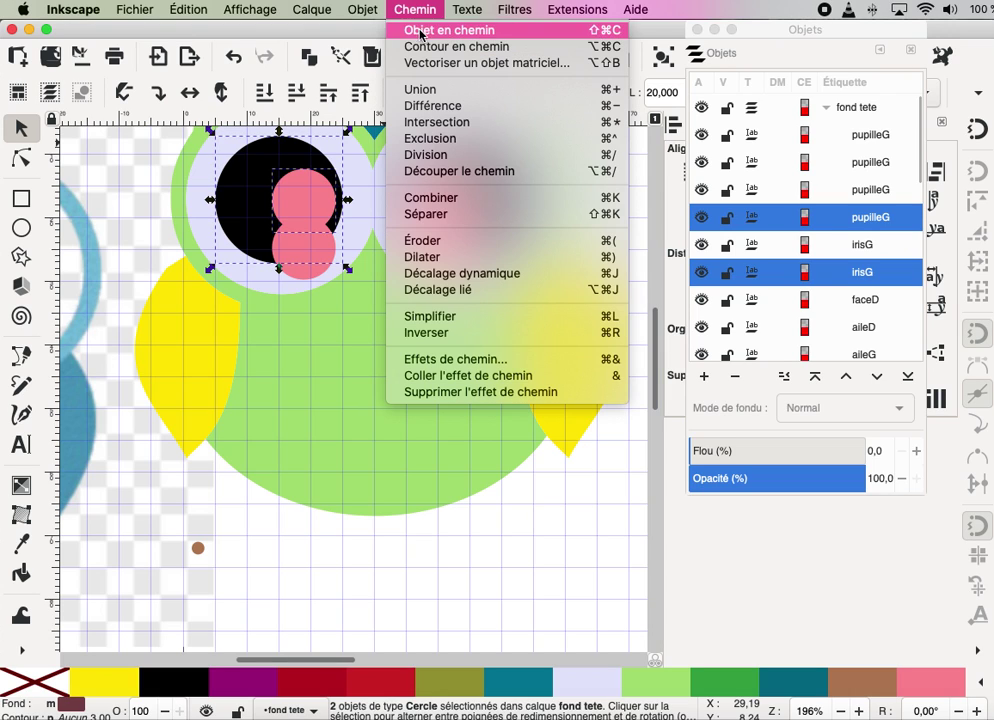
{"action": "left_click", "coordinate": [405, 104]}
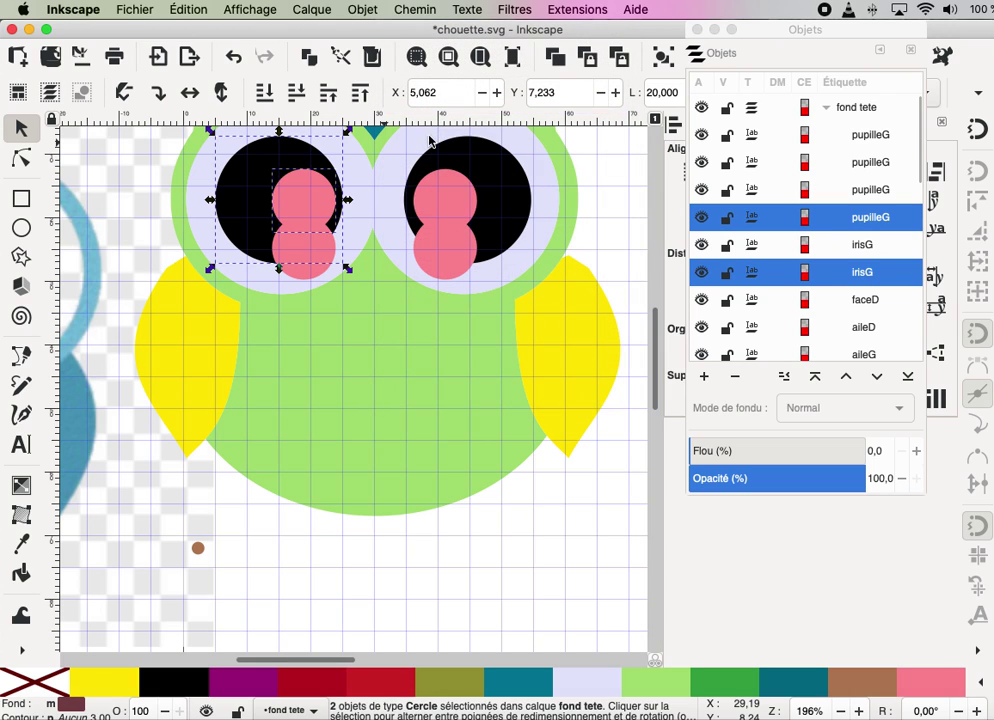
{"action": "left_click", "coordinate": [475, 184]}
{"action": "left_click", "coordinate": [453, 195], "text": "shift"}
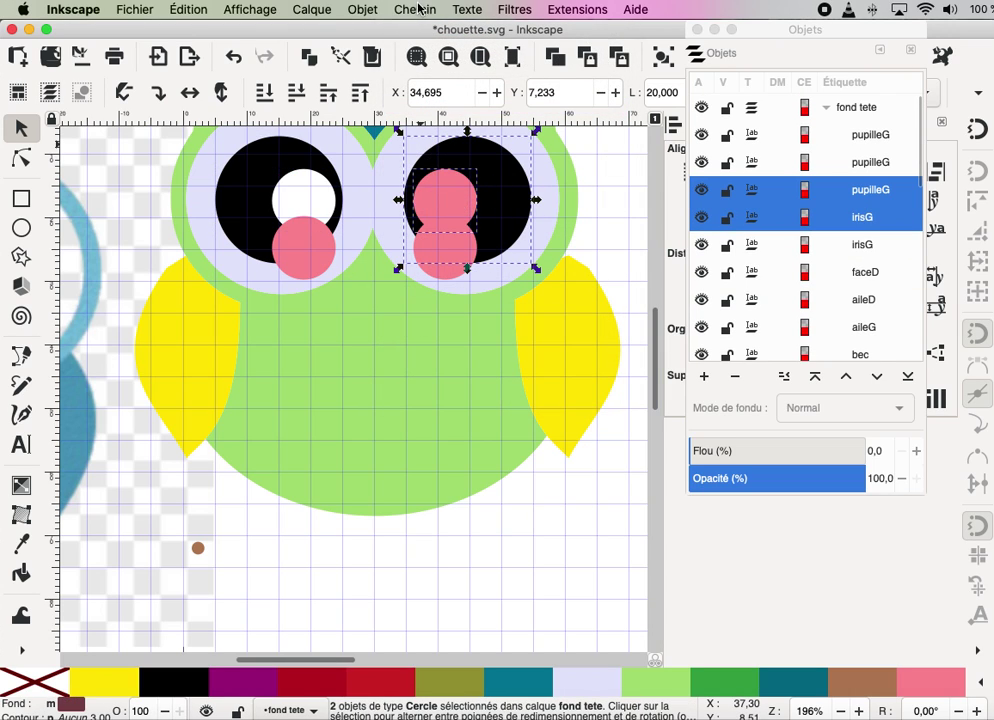
{"action": "left_click", "coordinate": [420, 8]}
{"action": "left_click", "coordinate": [421, 105]}
- Move both pink pupils back up over the eye holes
{"action": "left_click", "coordinate": [306, 264]}
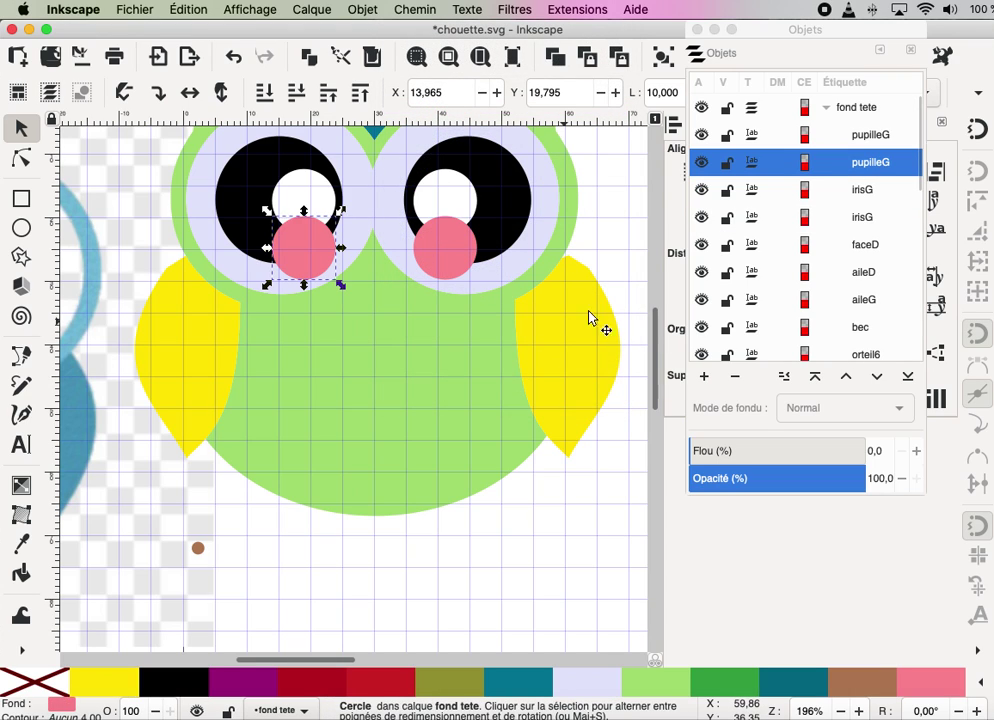
{"action": "left_click", "coordinate": [444, 265], "text": "shift"}
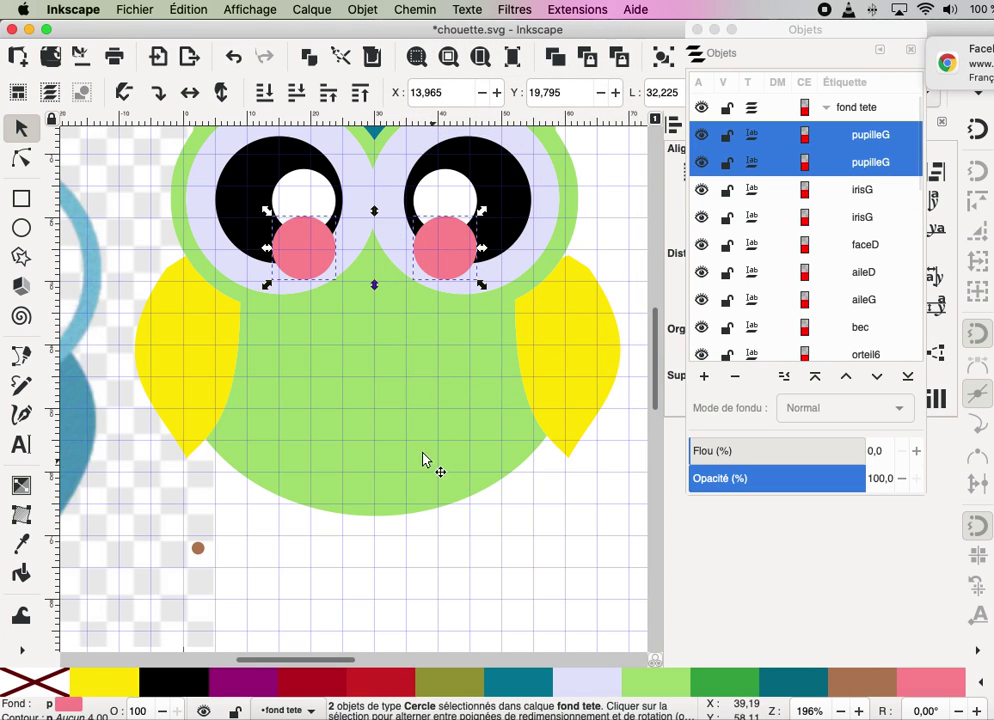
{"action": "key", "text": "Up"}
{"action": "key", "text": "Up"}
{"action": "key", "text": "Up"}
{"action": "key", "text": "Up"}
{"action": "key", "text": "Up"}
{"action": "key", "text": "Up"}
{"action": "key", "text": "Up"}
{"action": "key", "text": "Up"}
{"action": "key", "text": "Up"}
{"action": "key", "text": "Up"}
{"action": "key", "text": "Up"}
{"action": "key", "text": "Up"}
{"action": "key", "text": "Up"}
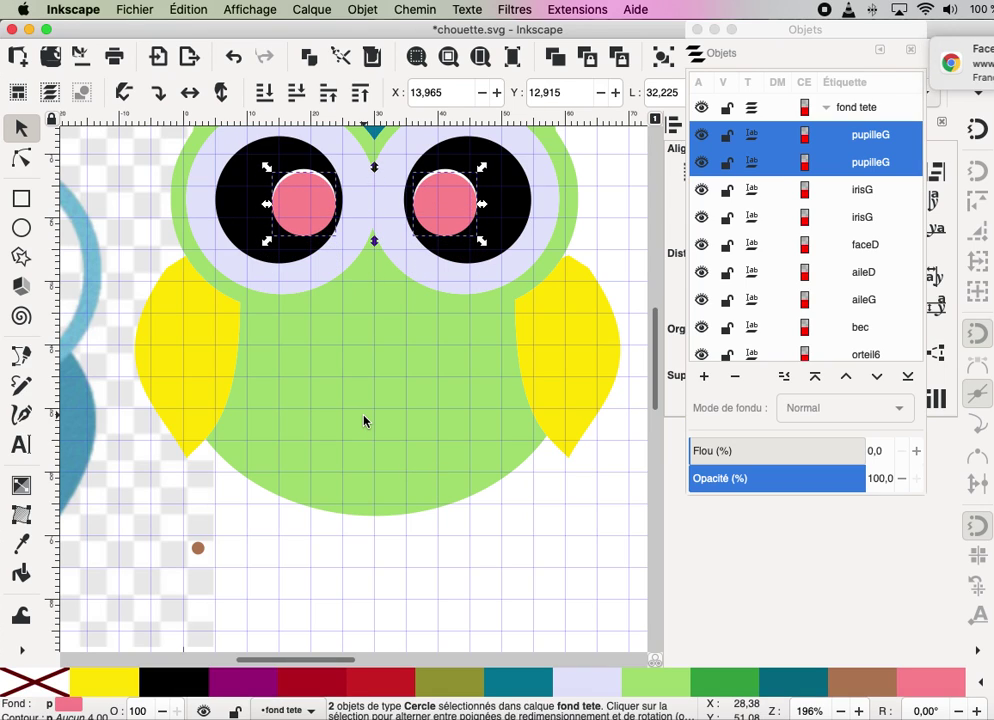
{"action": "key", "text": "Up"}
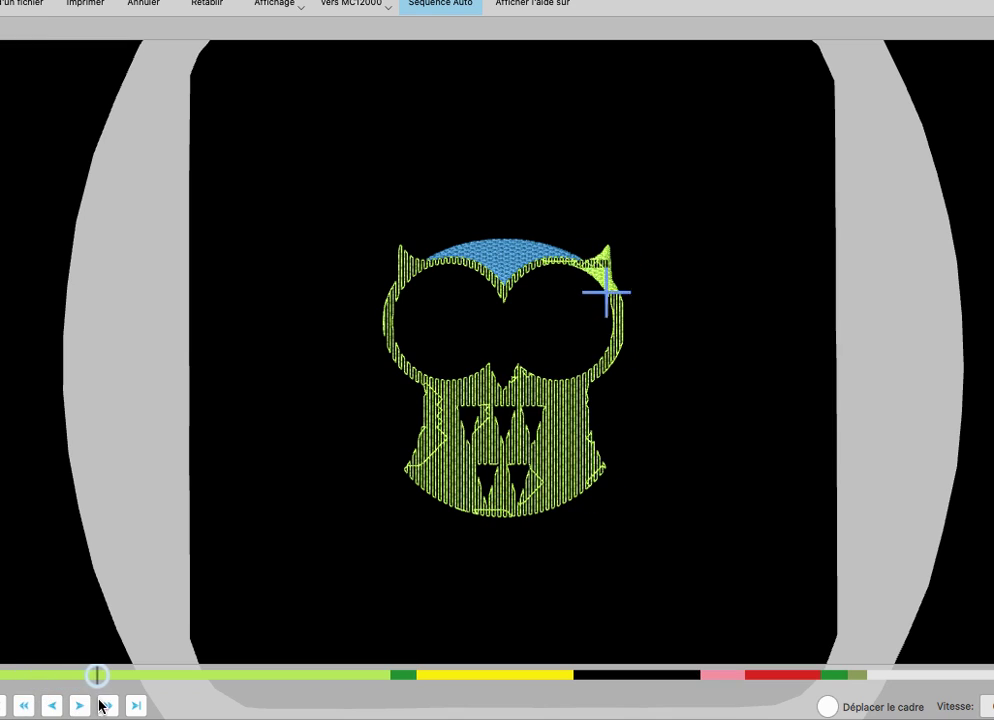
- Scrub the Janome stitch simulation from the green body through wings and feet to the eyes
{"action": "left_click_drag", "start_coordinate": [130, 676], "coordinate": [322, 658]}
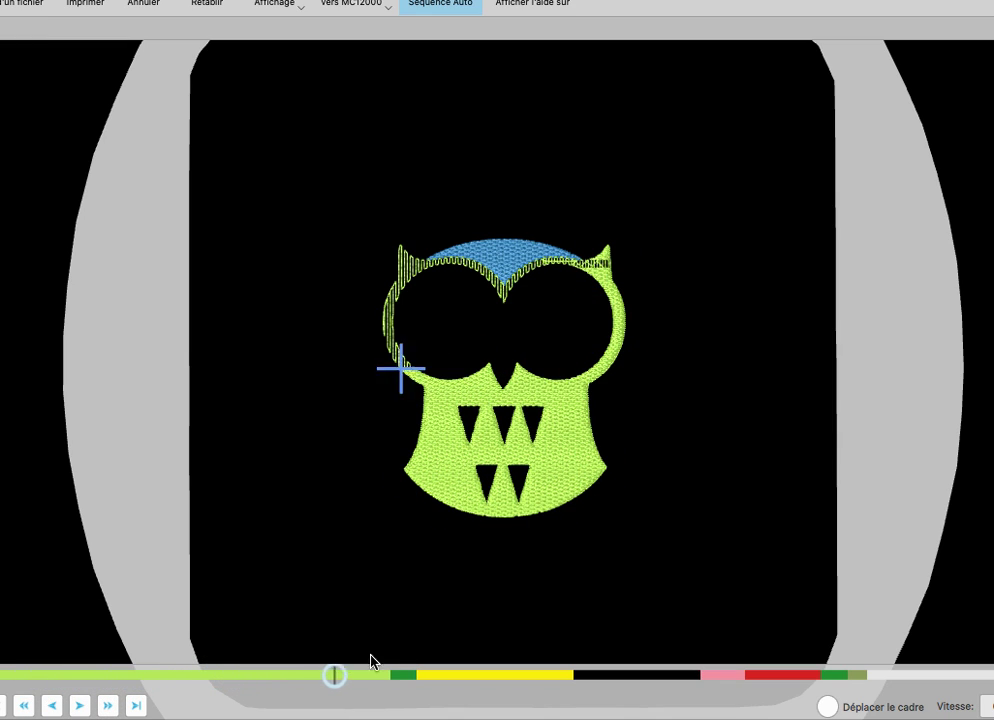
{"action": "left_click", "coordinate": [520, 677]}
{"action": "mouse_move", "coordinate": [520, 679]}
{"action": "left_mouse_down"}
{"action": "mouse_move", "coordinate": [734, 679]}
{"action": "mouse_move", "coordinate": [786, 697]}
{"action": "mouse_move", "coordinate": [993, 688]}
{"action": "left_mouse_up"}
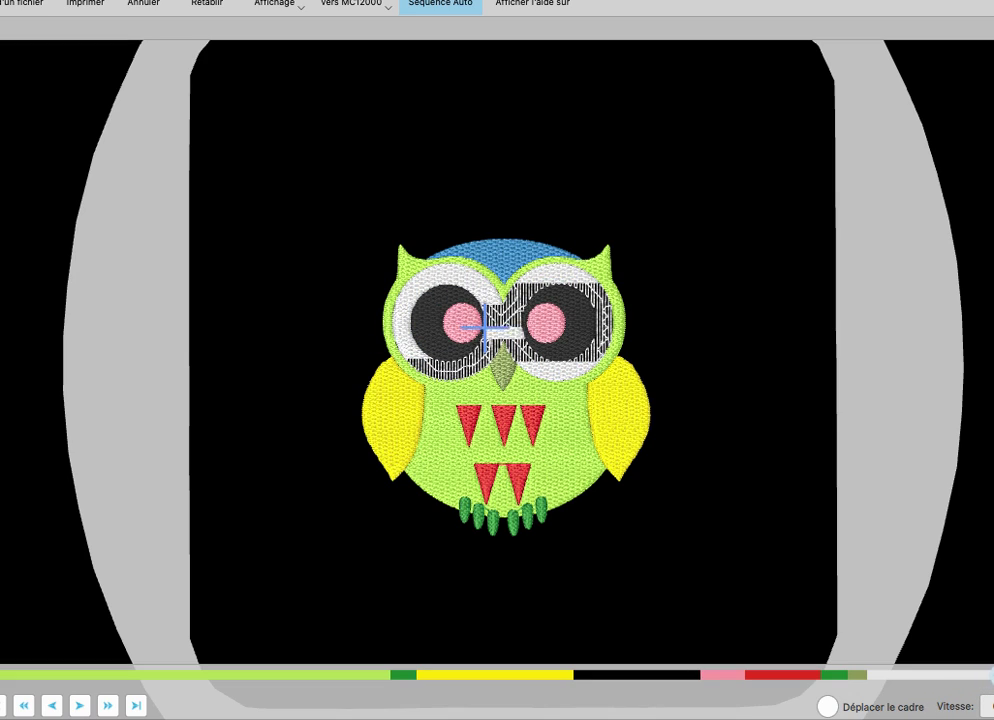